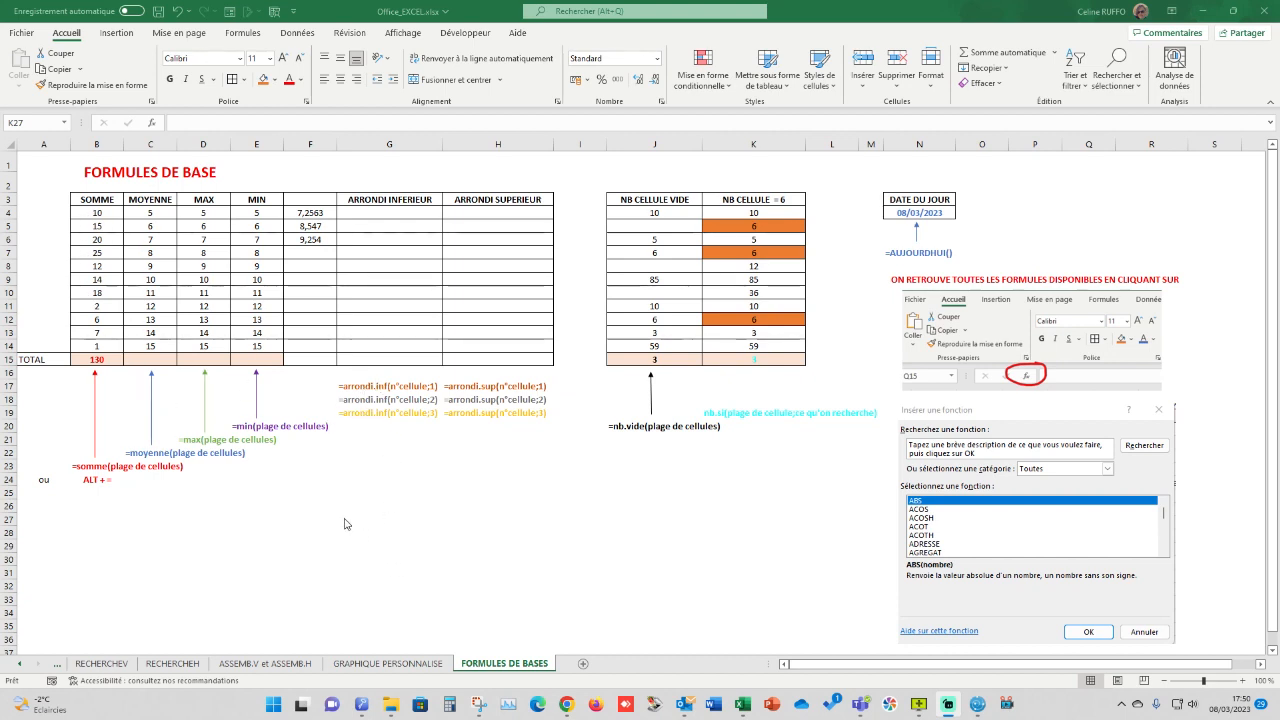
- Clear the SOMME column's total in B15 and re-enter it as =SOMME(B4:B14)
{"action": "left_click", "coordinate": [95, 370]}
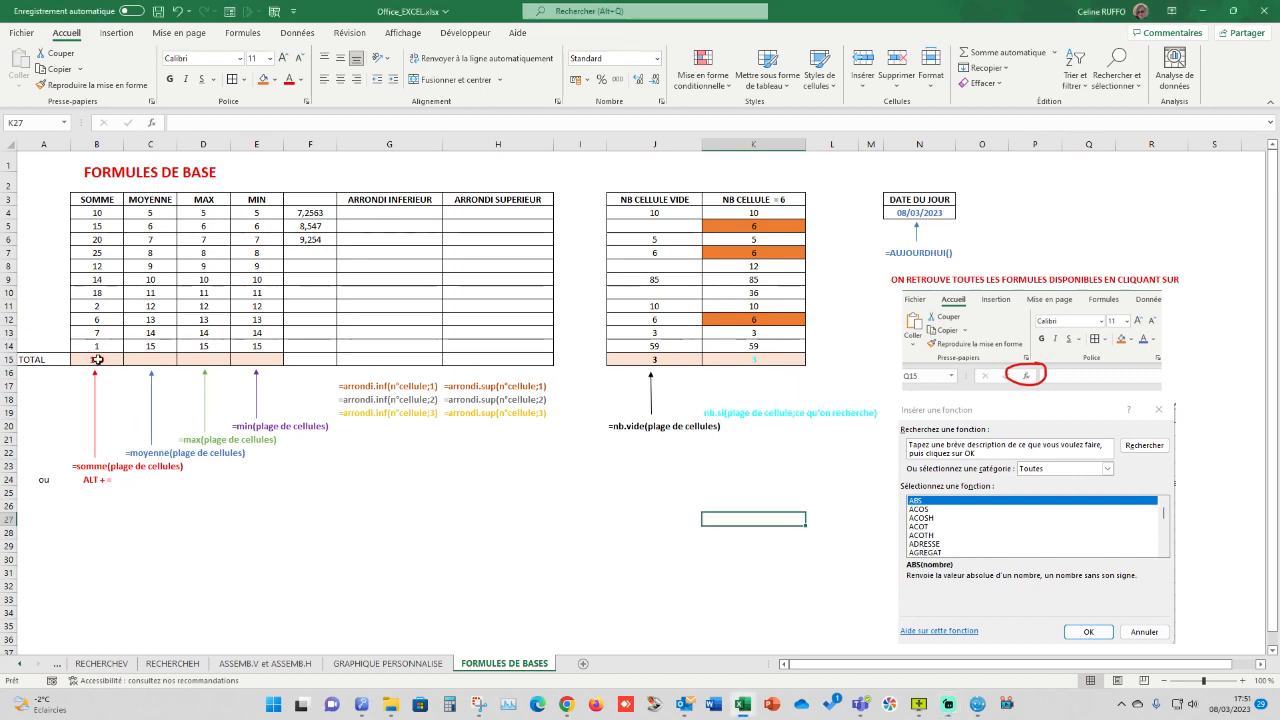
{"action": "left_click", "coordinate": [96, 360]}
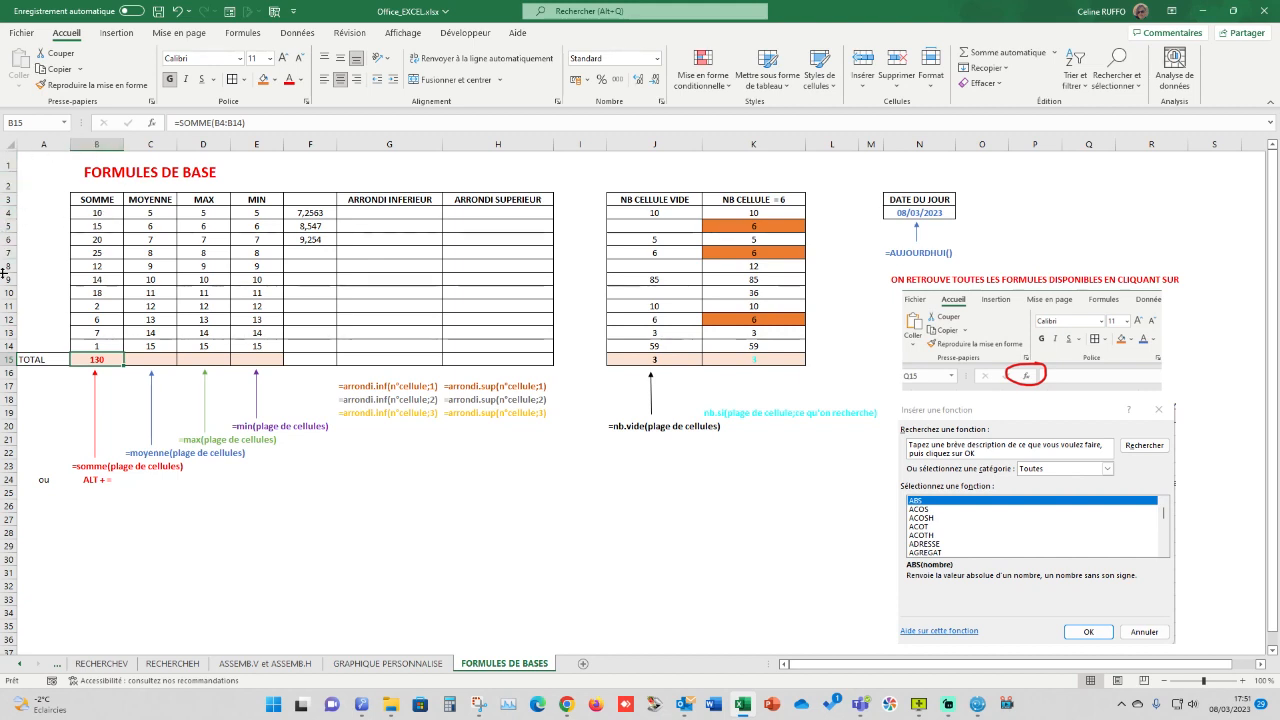
{"action": "left_click", "coordinate": [96, 212]}
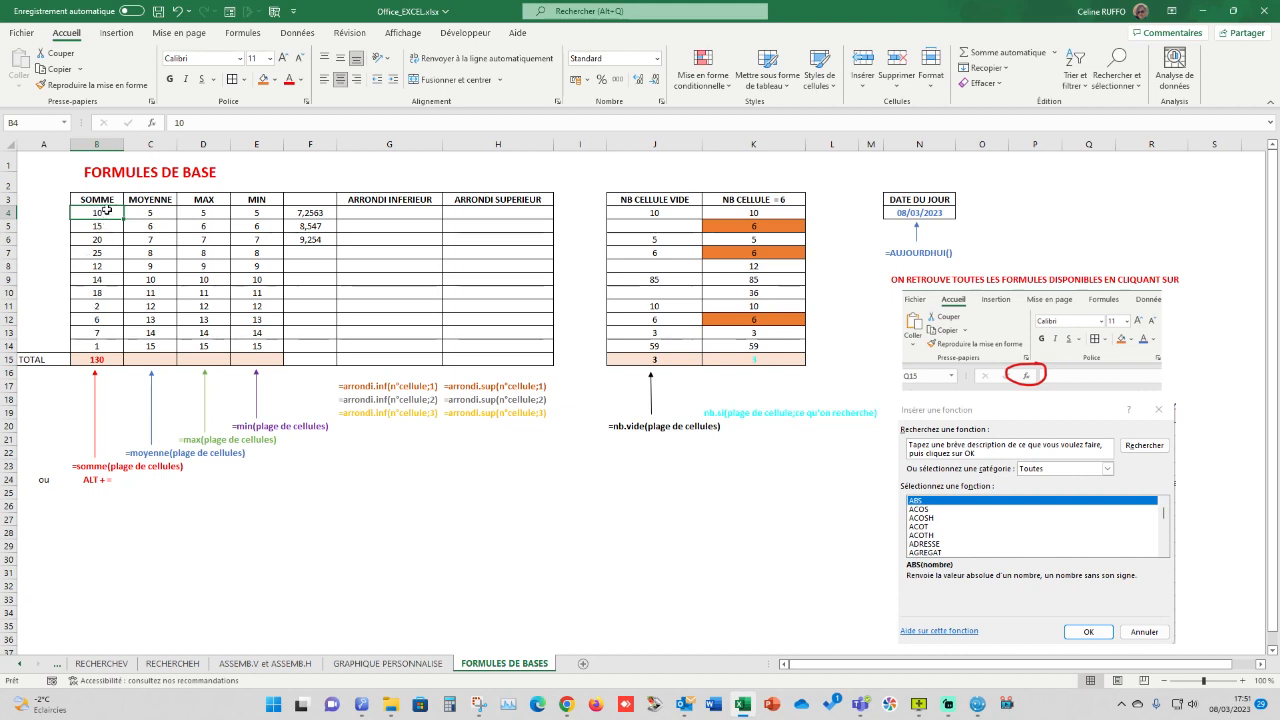
{"action": "left_click_drag", "start_coordinate": [100, 213], "coordinate": [99, 343]}
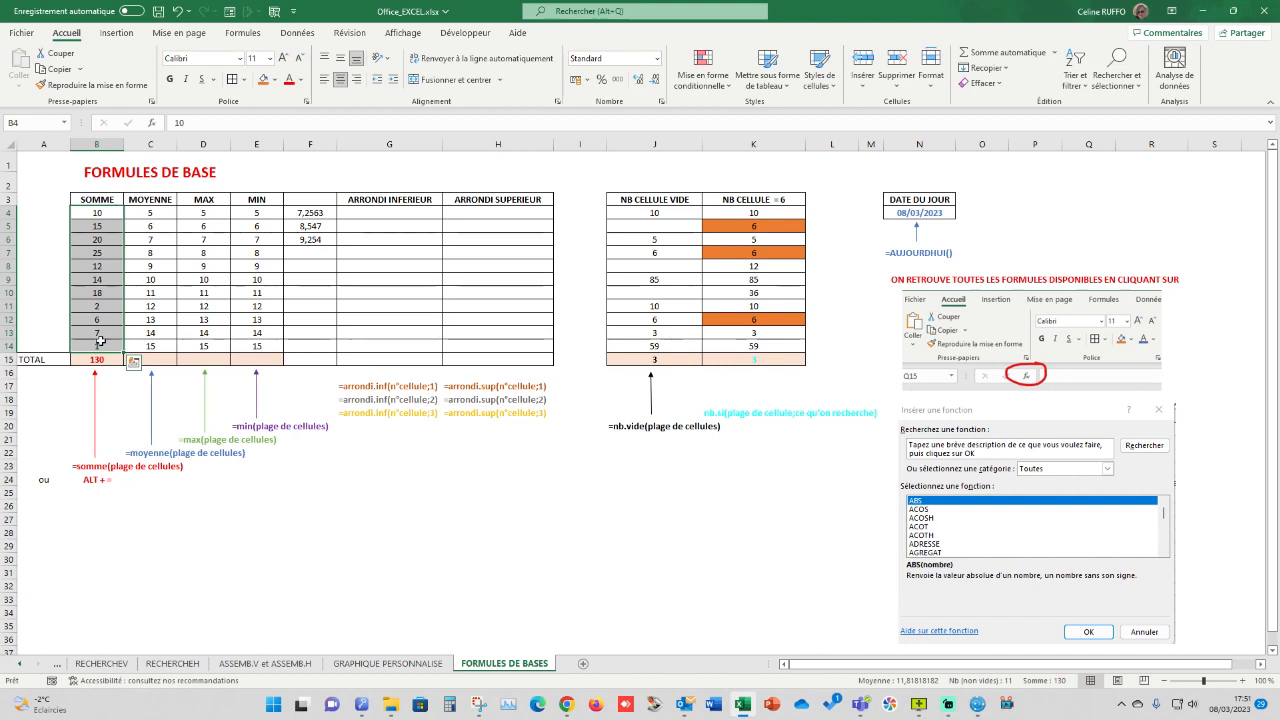
{"action": "left_click", "coordinate": [104, 360]}
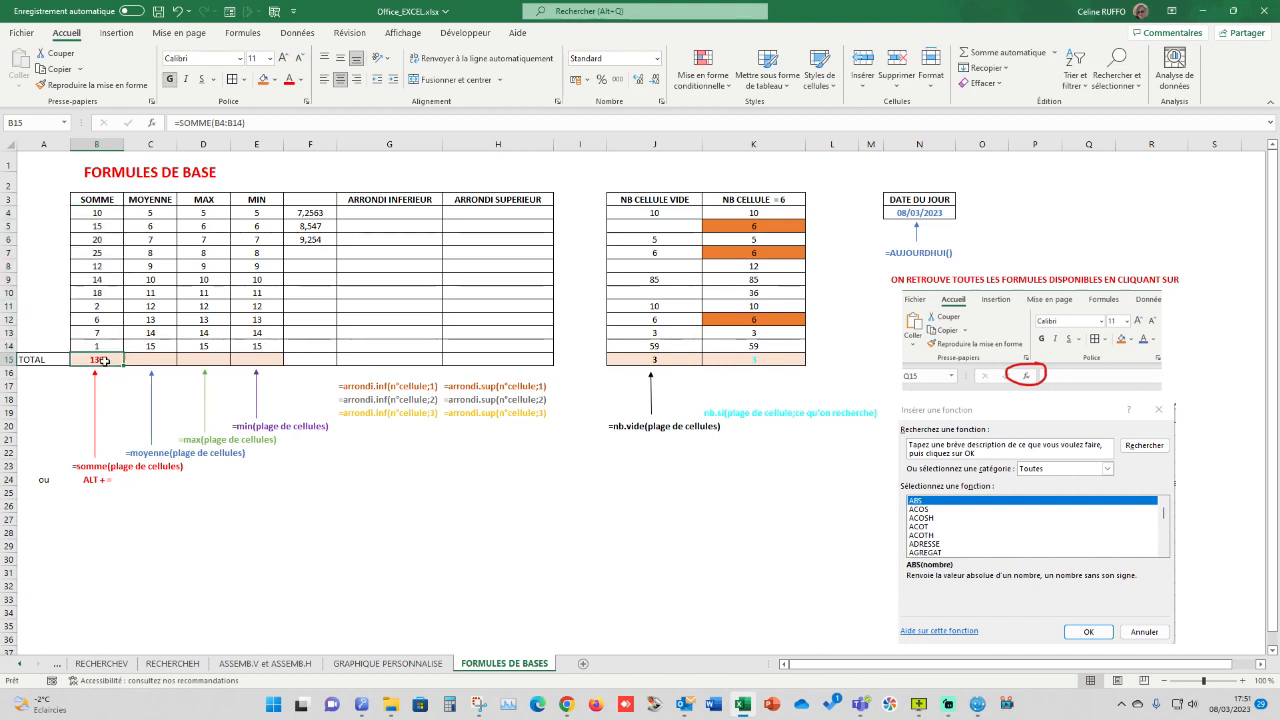
{"action": "key", "text": "Delete"}
{"action": "type", "text": "=somme("}
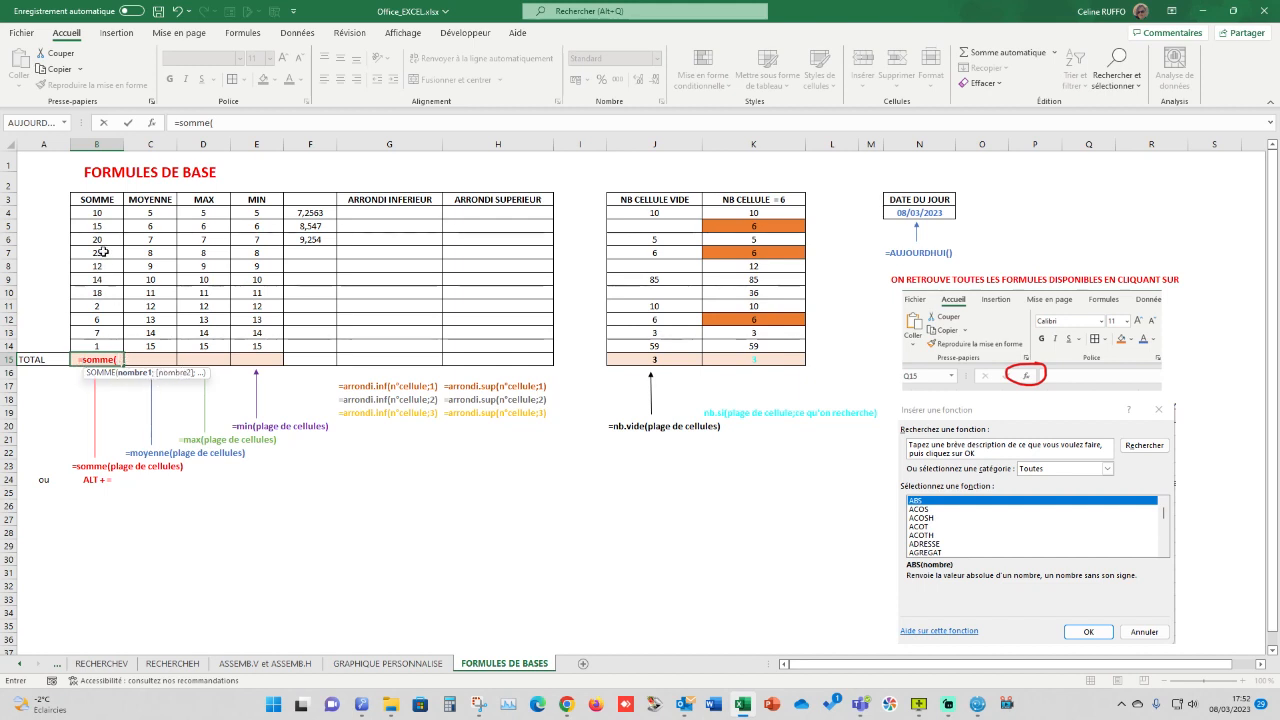
{"action": "left_click_drag", "start_coordinate": [99, 213], "coordinate": [101, 345]}
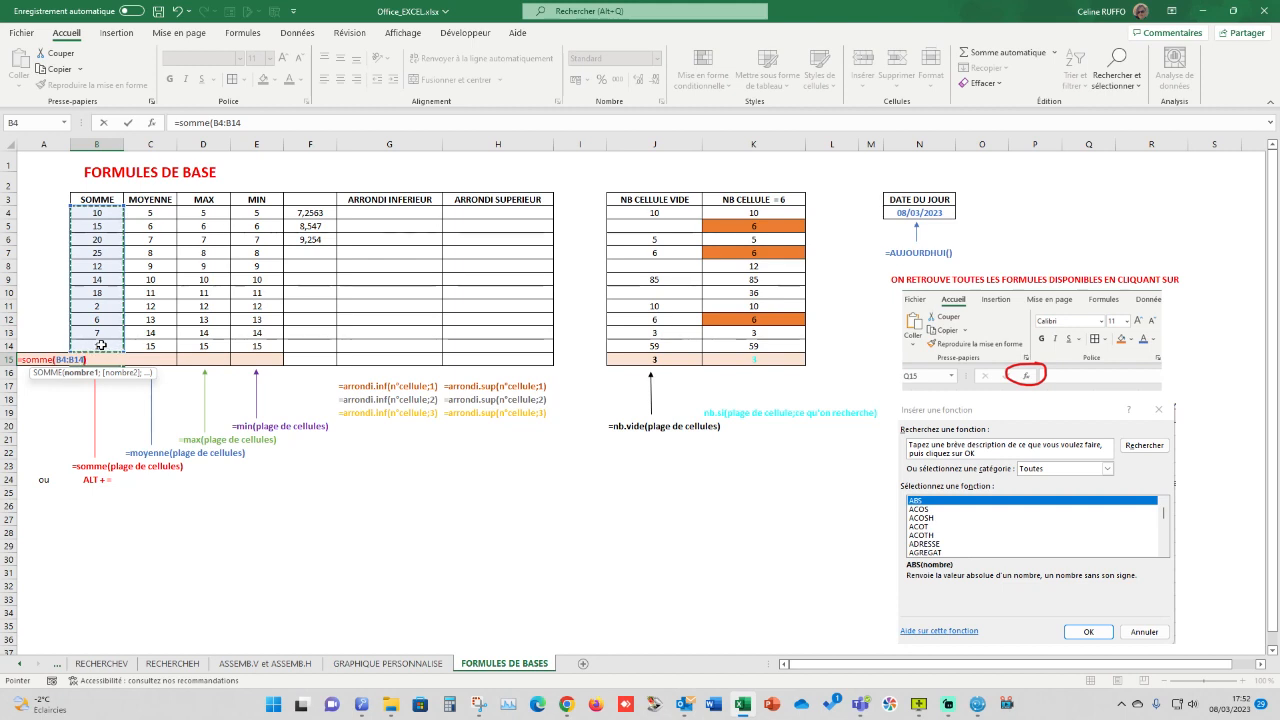
{"action": "type", "text": ")"}
{"action": "key", "text": "ctrl+Return"}
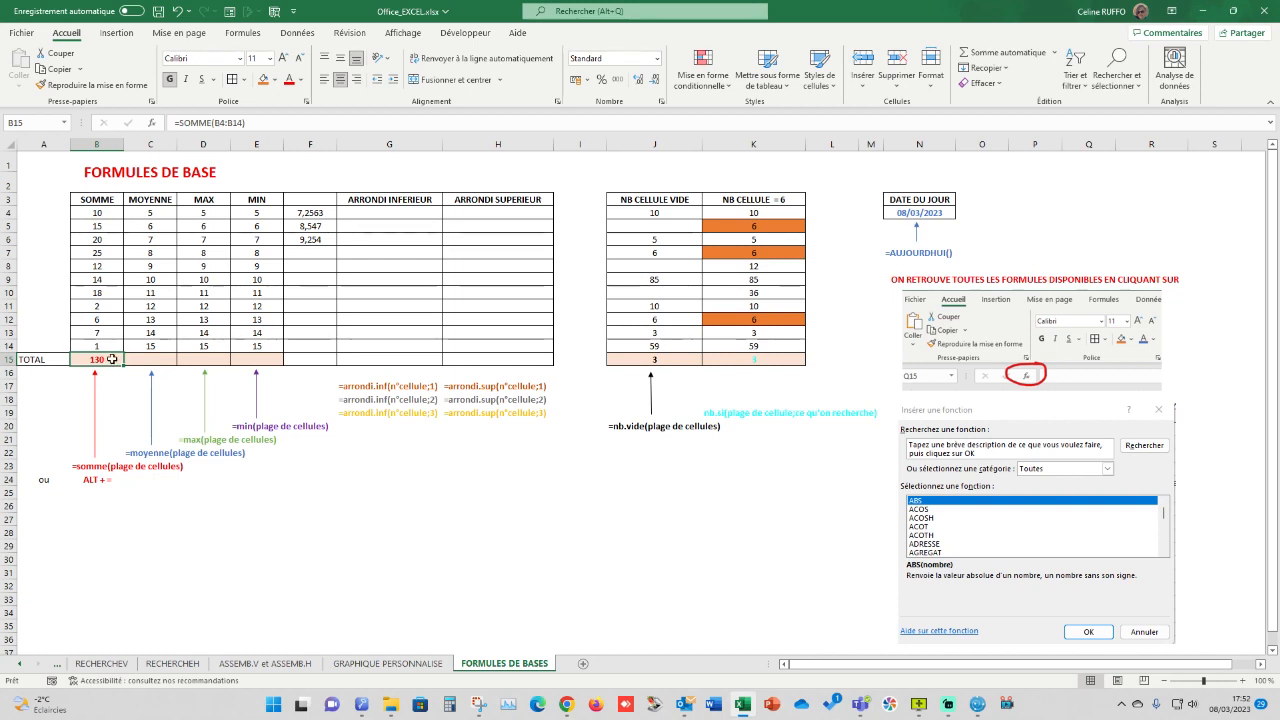
- Clear B15 and rebuild the total through Insert Function, searching for "somme", choosing SOMME and using the range B4:B14
{"action": "key", "text": "Delete"}
{"action": "left_click", "coordinate": [153, 124]}
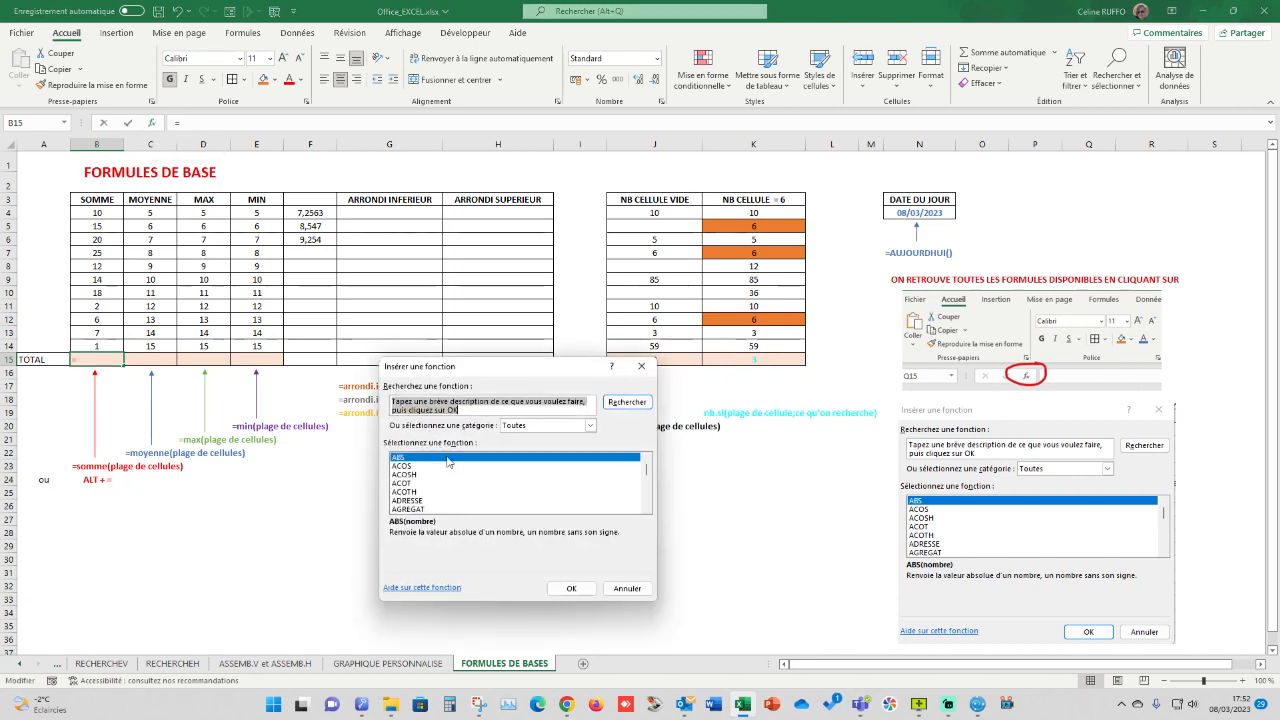
{"action": "left_click_drag", "start_coordinate": [478, 401], "coordinate": [388, 400]}
{"action": "left_click_drag", "start_coordinate": [467, 410], "coordinate": [380, 400]}
{"action": "type", "text": "some"}
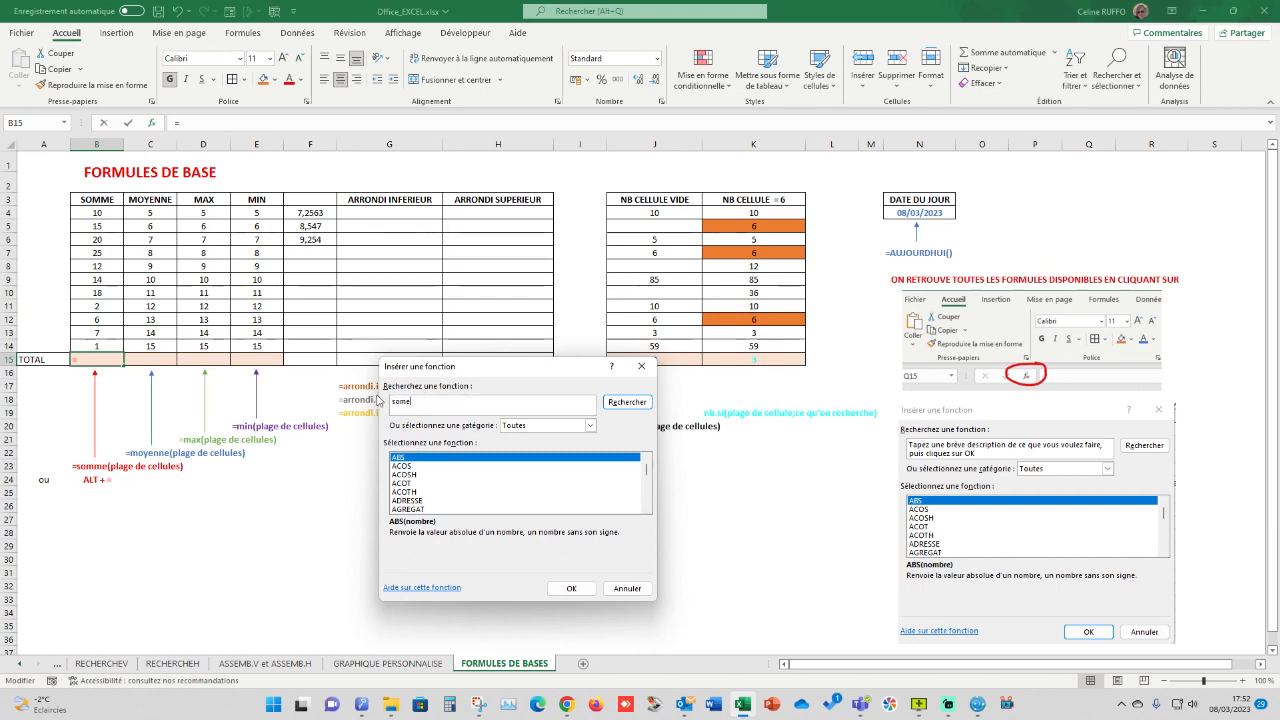
{"action": "key", "text": "Return"}
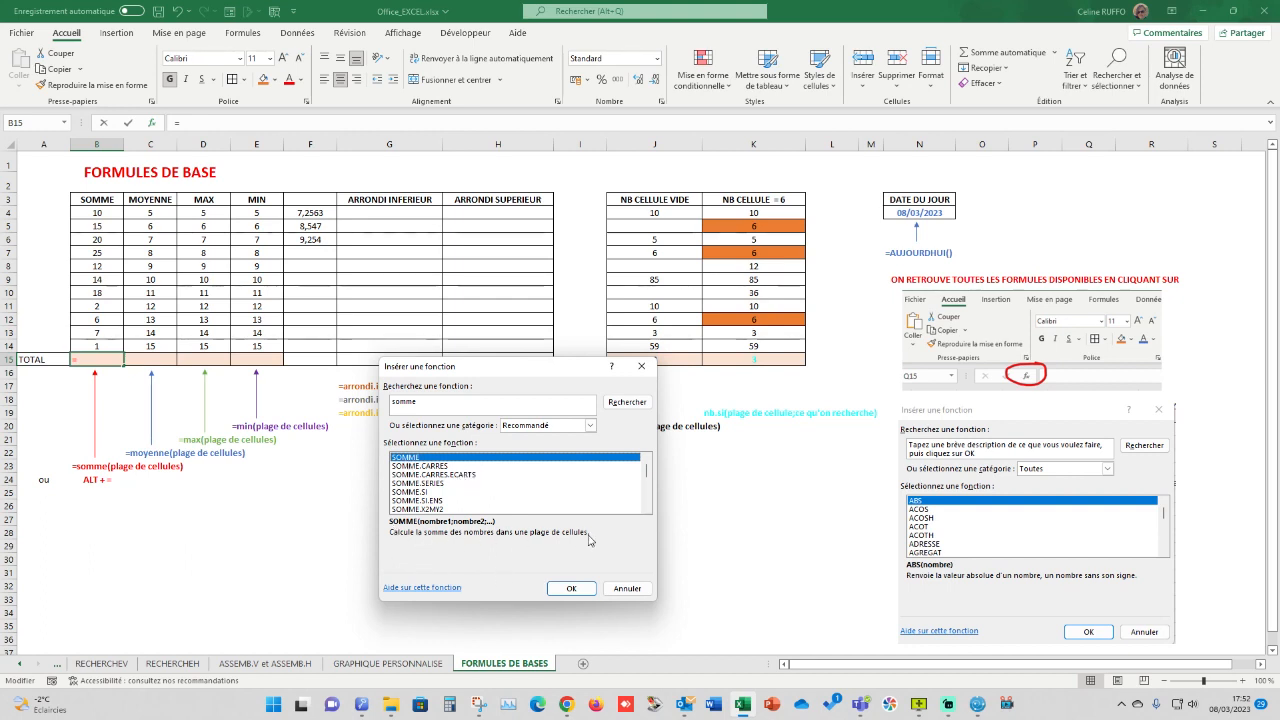
{"action": "left_click", "coordinate": [572, 588]}
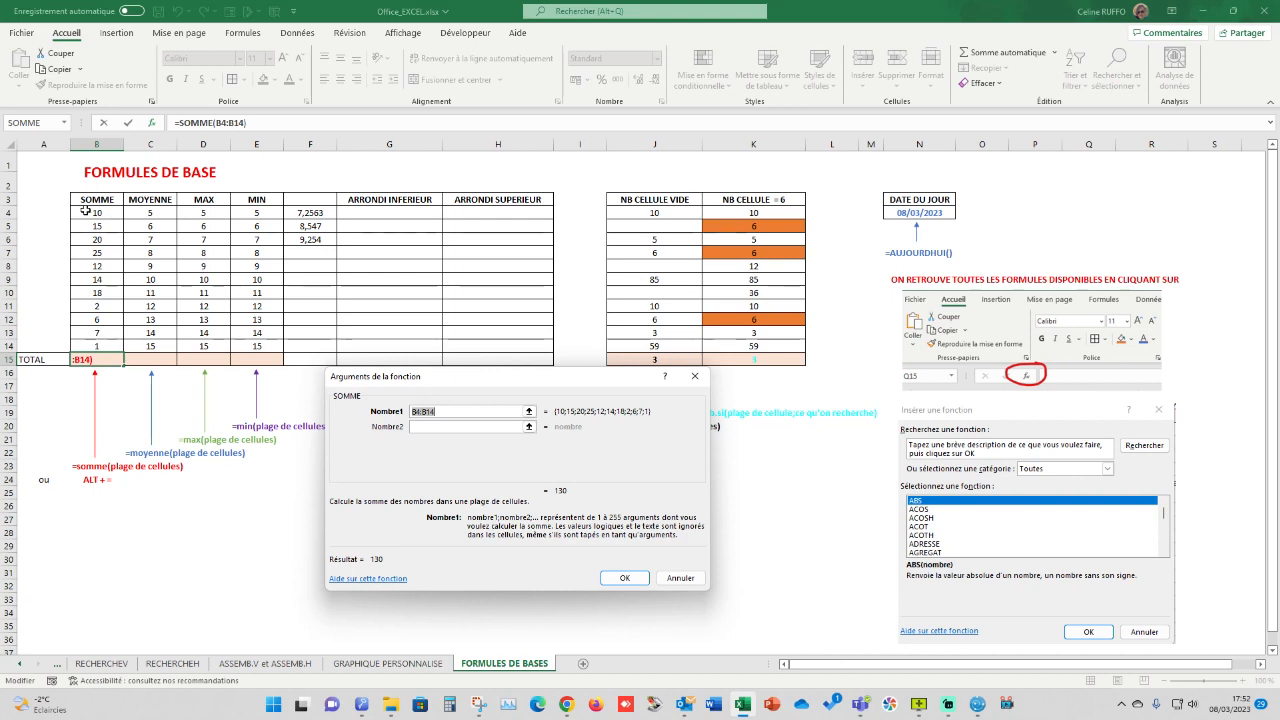
{"action": "left_click_drag", "start_coordinate": [97, 212], "coordinate": [87, 346]}
{"action": "left_click", "coordinate": [620, 579]}
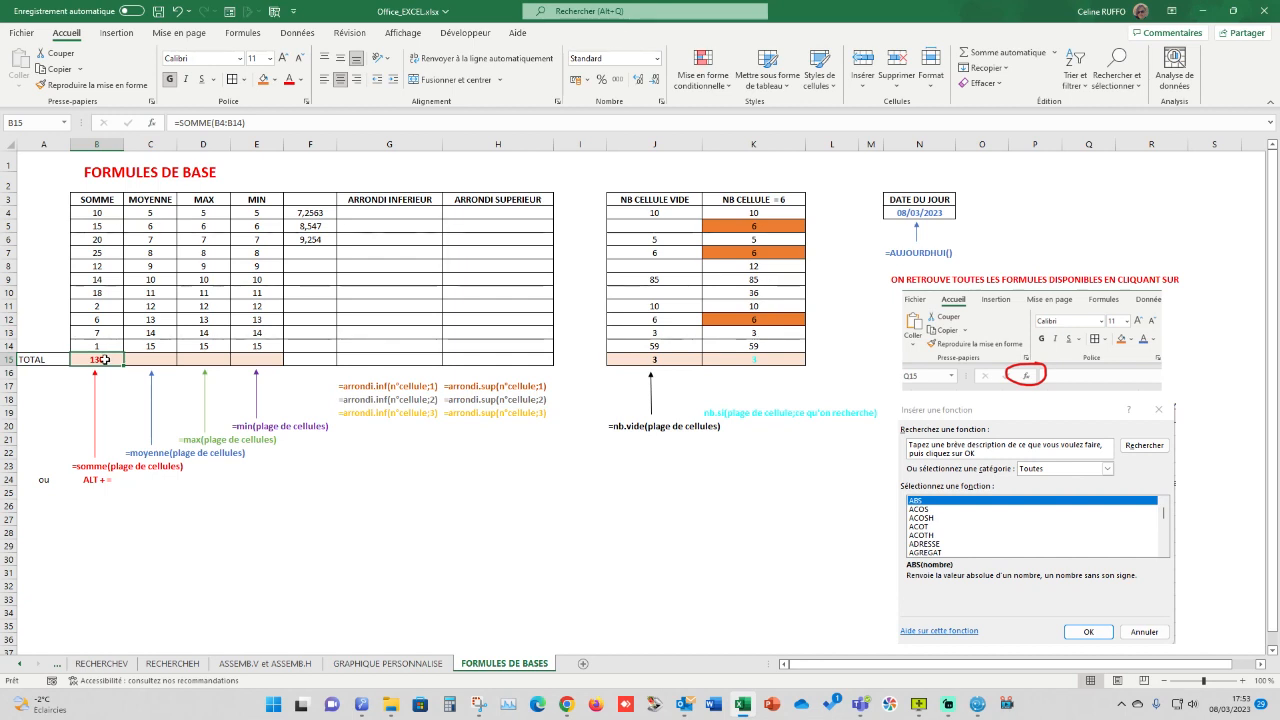
- Clear B15 and recreate the SOMME column's total with AutoSum over B4:B14
{"action": "key", "text": "Delete"}
{"action": "left_click", "coordinate": [104, 213]}
{"action": "left_click_drag", "start_coordinate": [104, 213], "coordinate": [109, 357]}
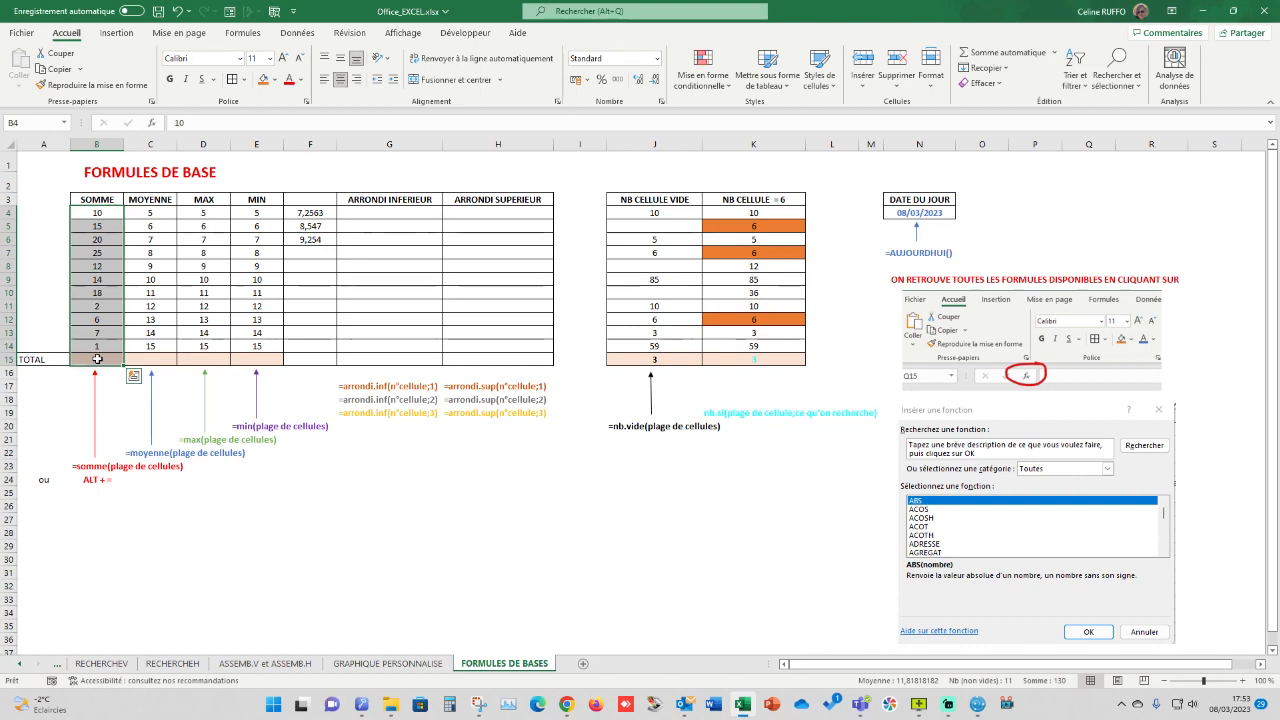
{"action": "key", "text": "alt+equal"}
{"action": "left_click", "coordinate": [112, 386]}
{"action": "left_click", "coordinate": [117, 361]}
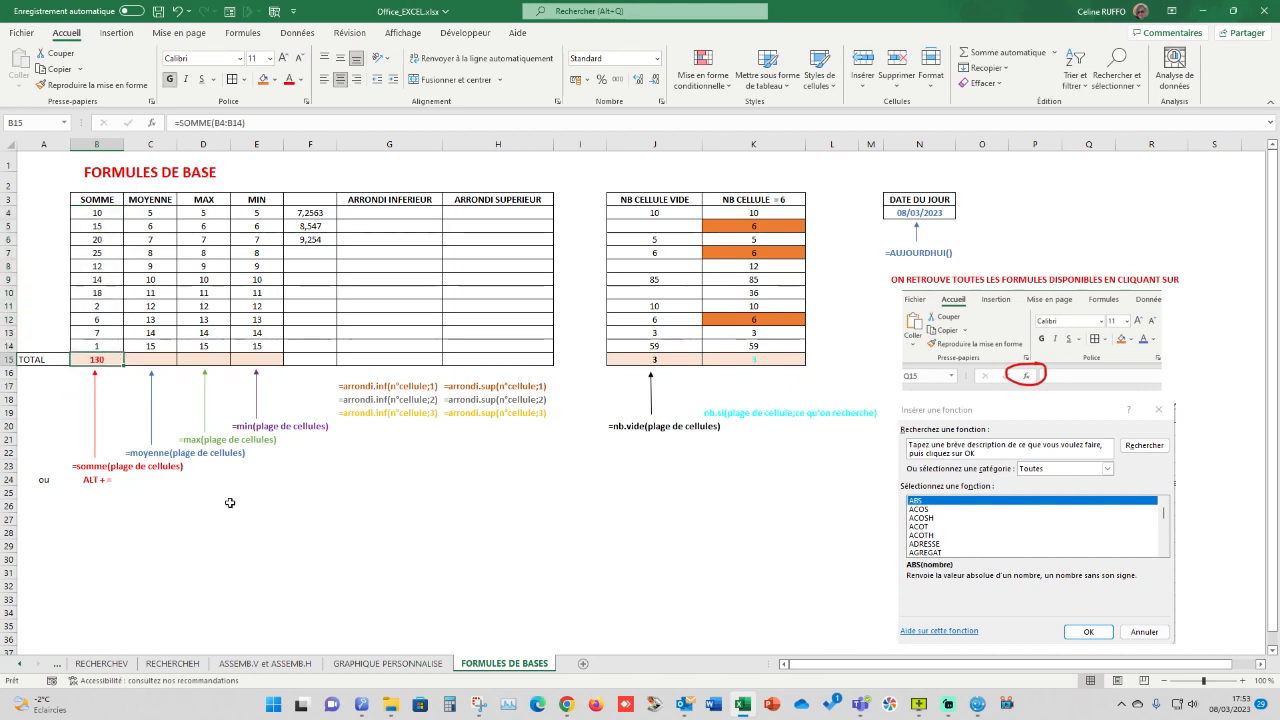
- Enter =MOYENNE(C4:C14) in C15 to average the MOYENNE column
{"action": "left_click", "coordinate": [160, 359]}
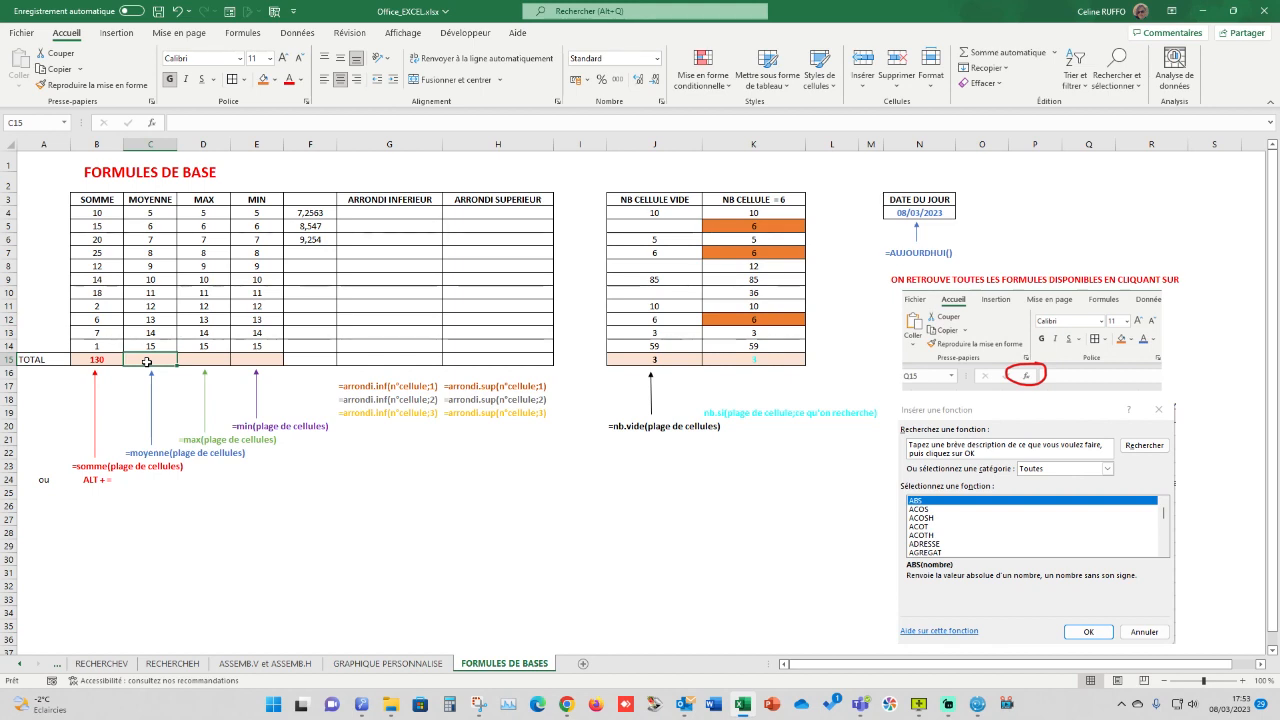
{"action": "type", "text": "="}
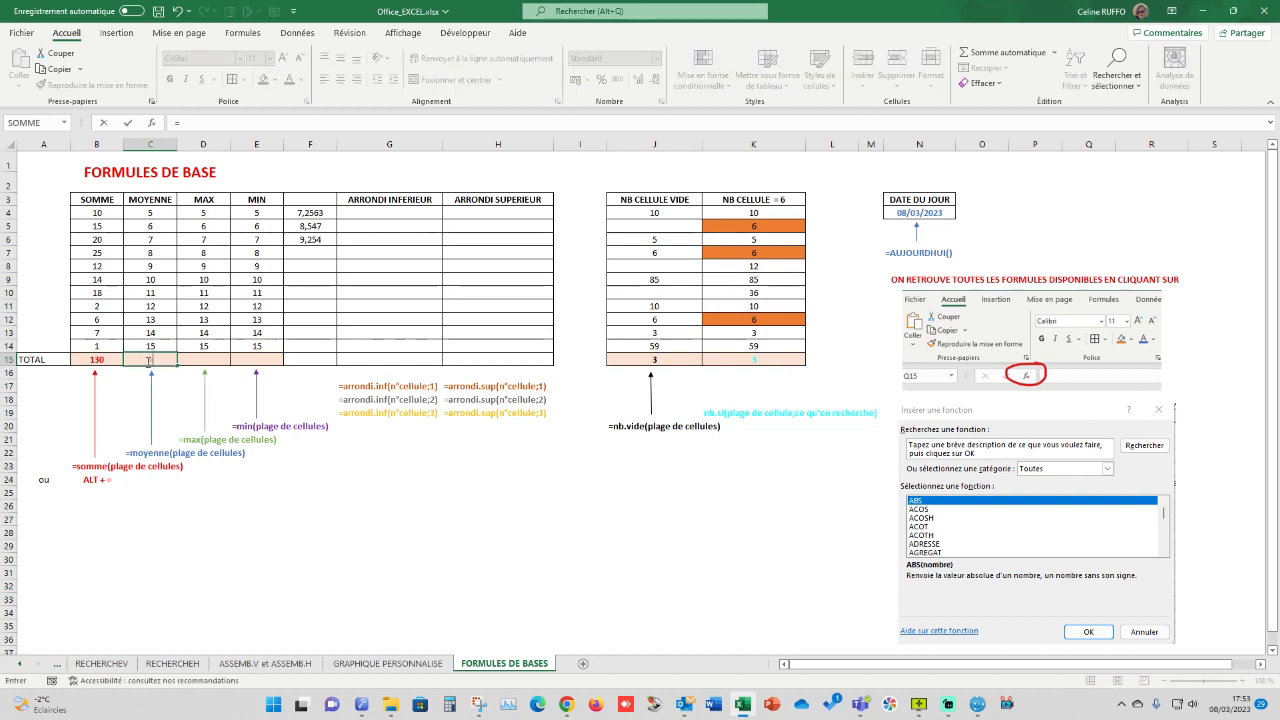
{"action": "type", "text": "moye"}
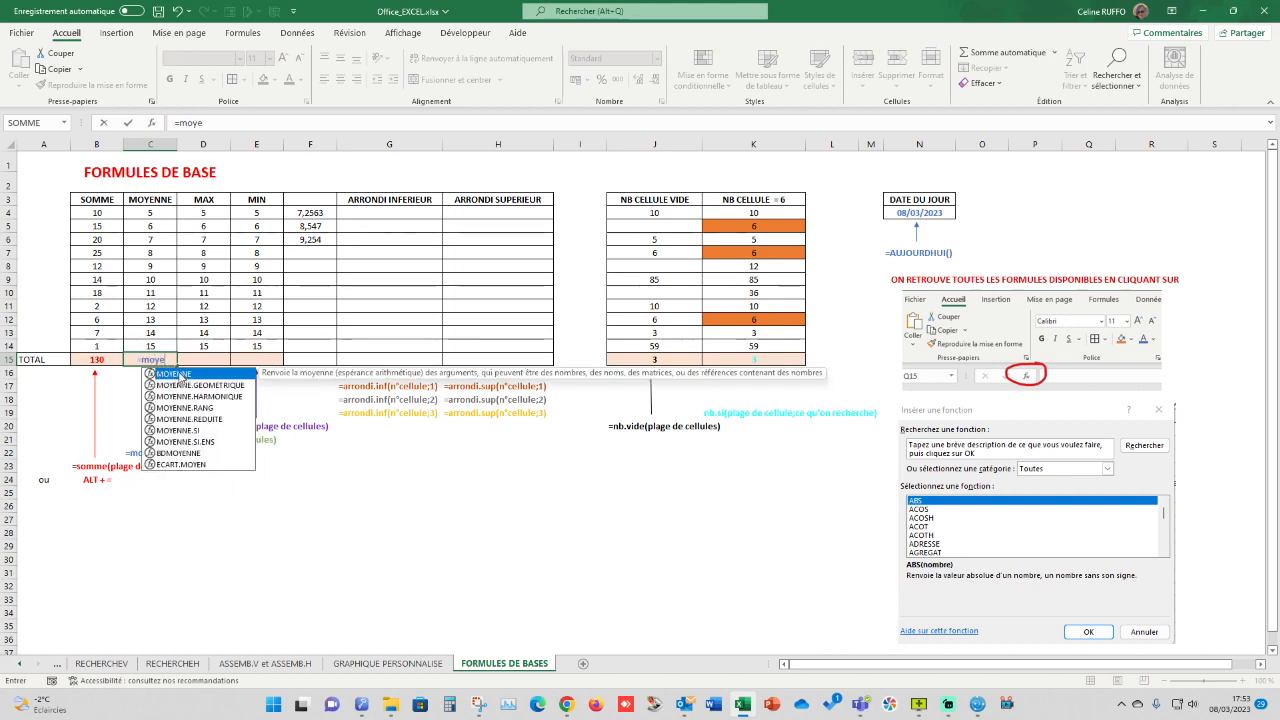
{"action": "double_click", "coordinate": [172, 374]}
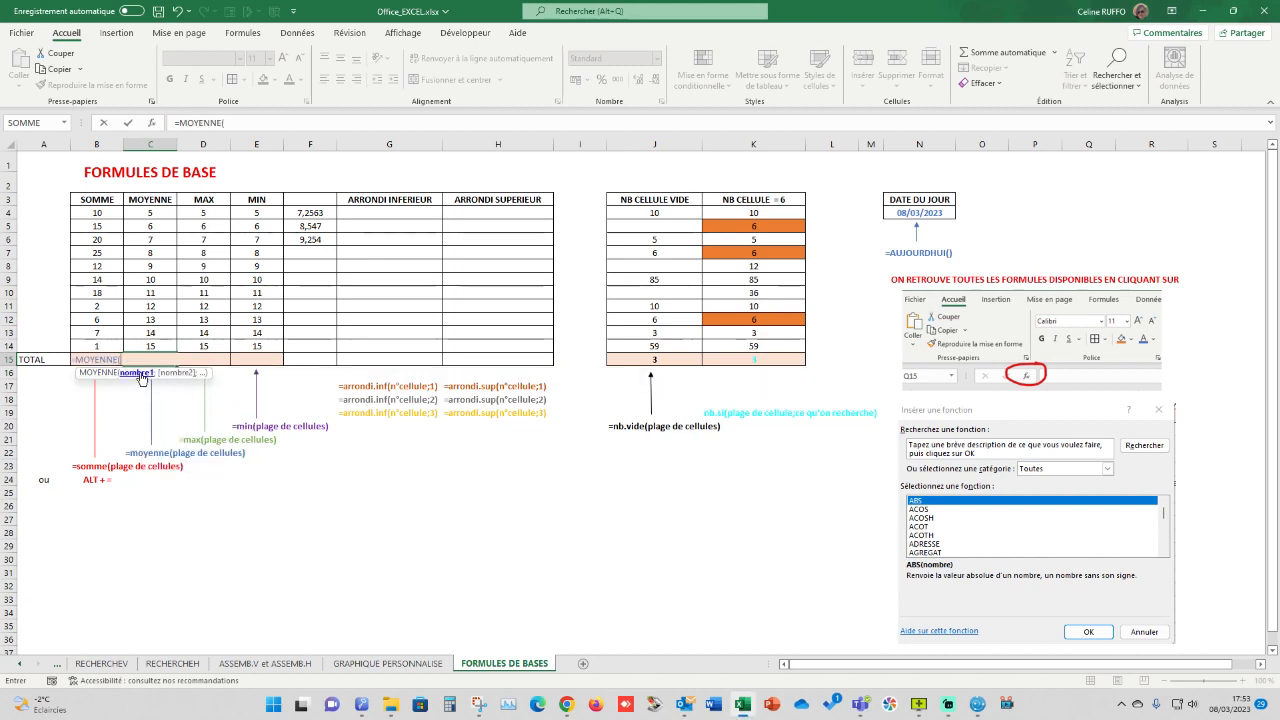
{"action": "left_click_drag", "start_coordinate": [150, 214], "coordinate": [155, 341]}
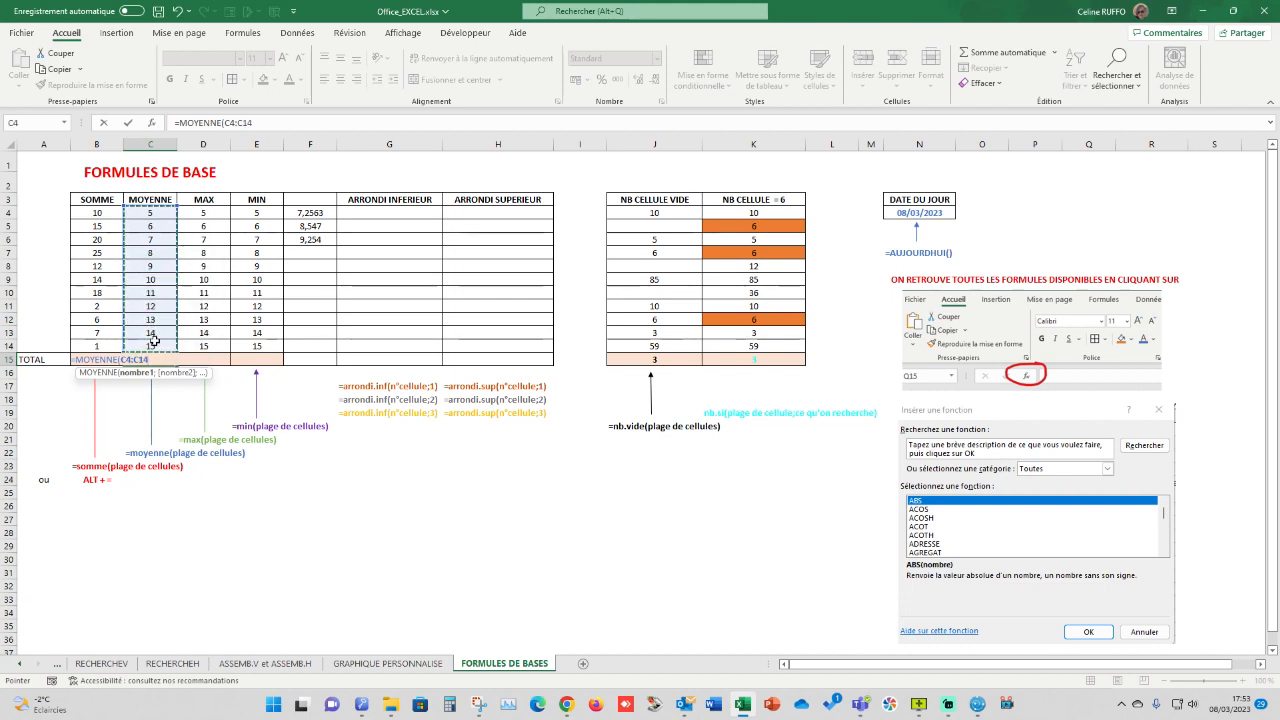
{"action": "type", "text": ")"}
{"action": "key", "text": "Return"}
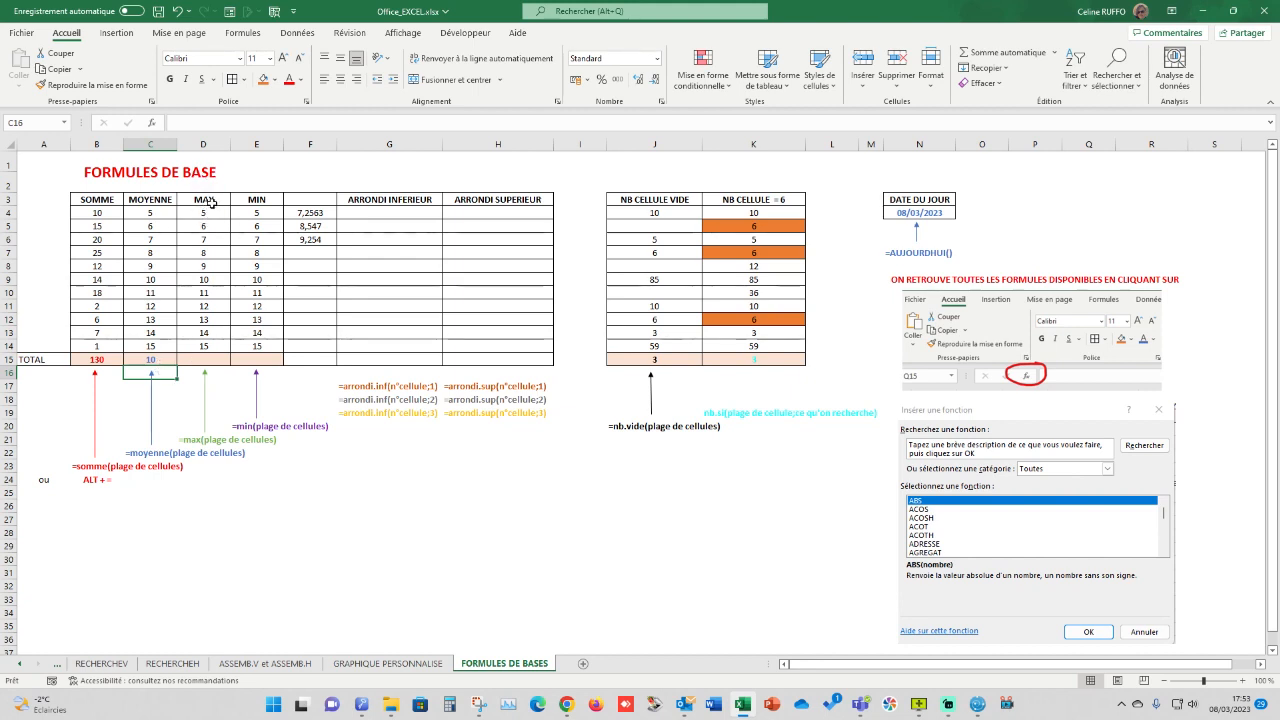
- Enter =MAX(D4:D14) in D15 to return the largest value of the MAX column
{"action": "left_click", "coordinate": [203, 358]}
{"action": "type", "text": "="}
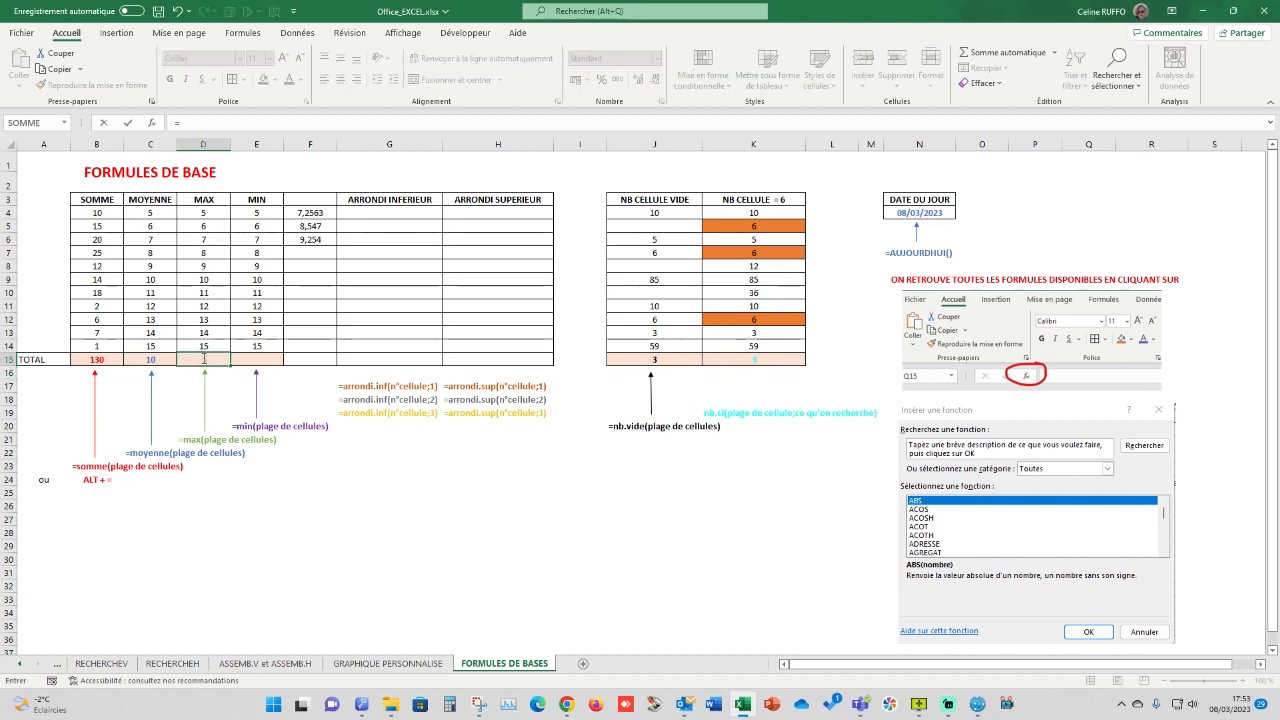
{"action": "type", "text": "max"}
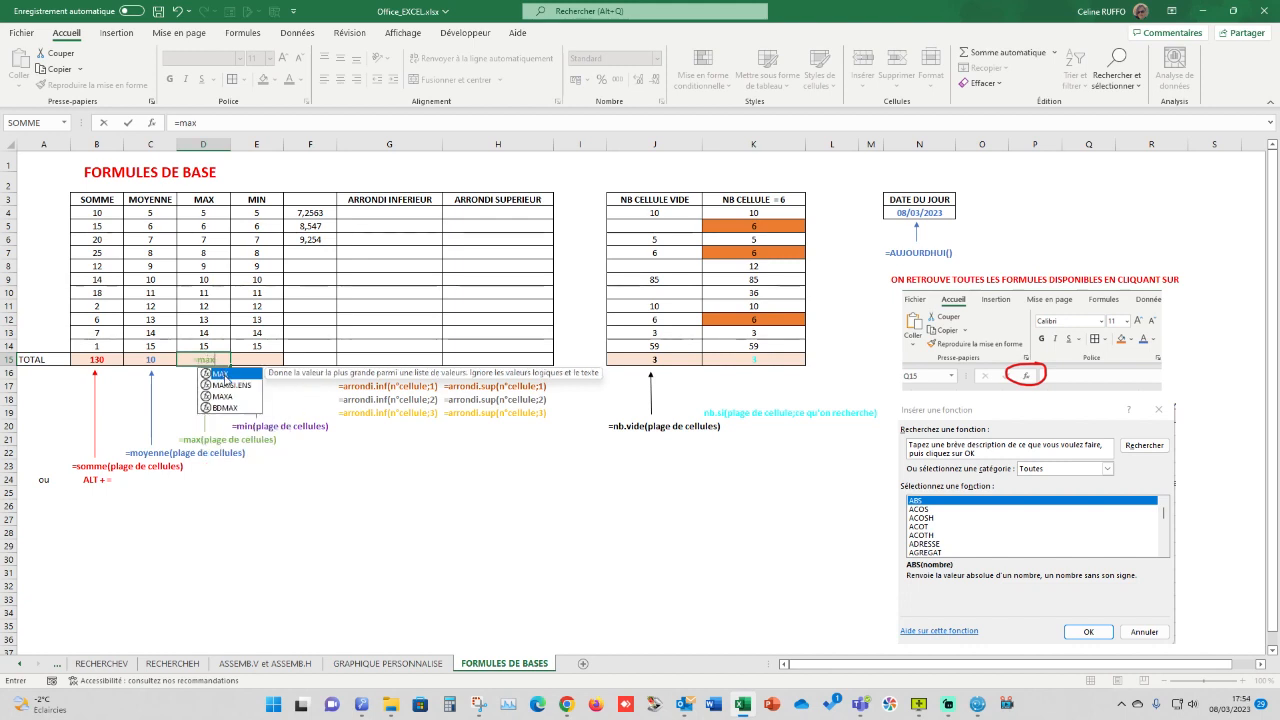
{"action": "double_click", "coordinate": [229, 375]}
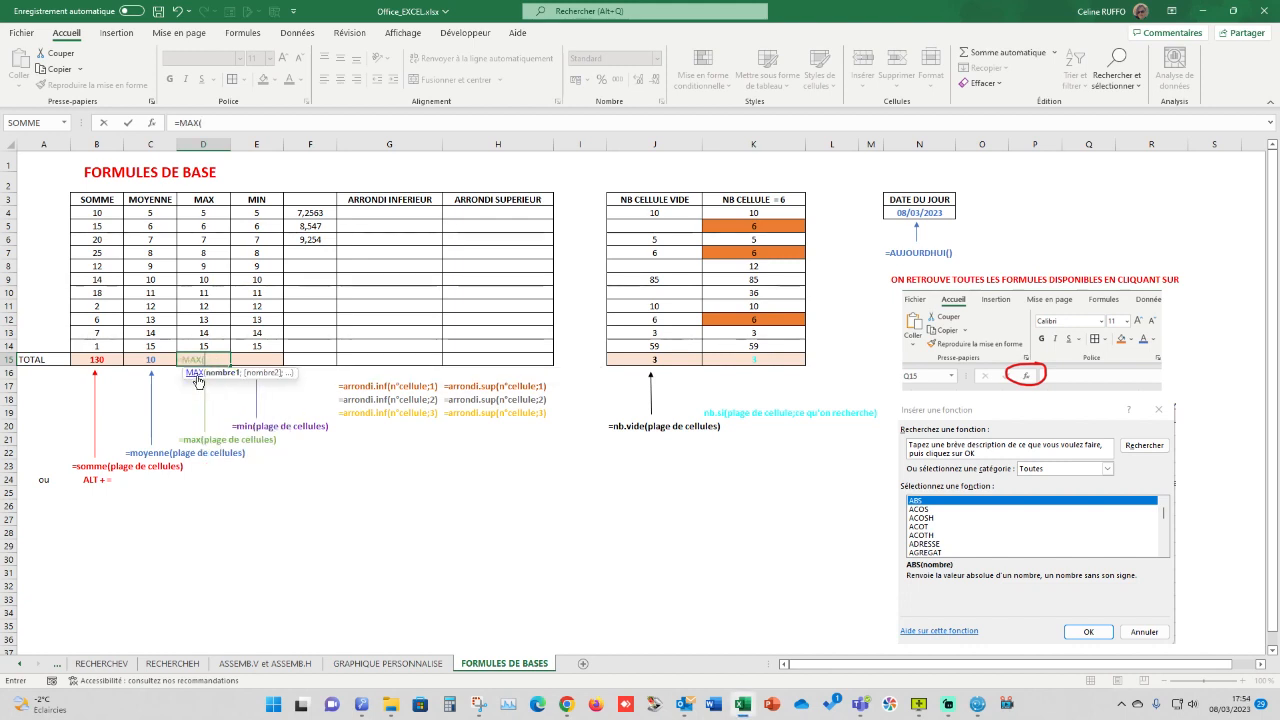
{"action": "left_click_drag", "start_coordinate": [217, 212], "coordinate": [222, 346]}
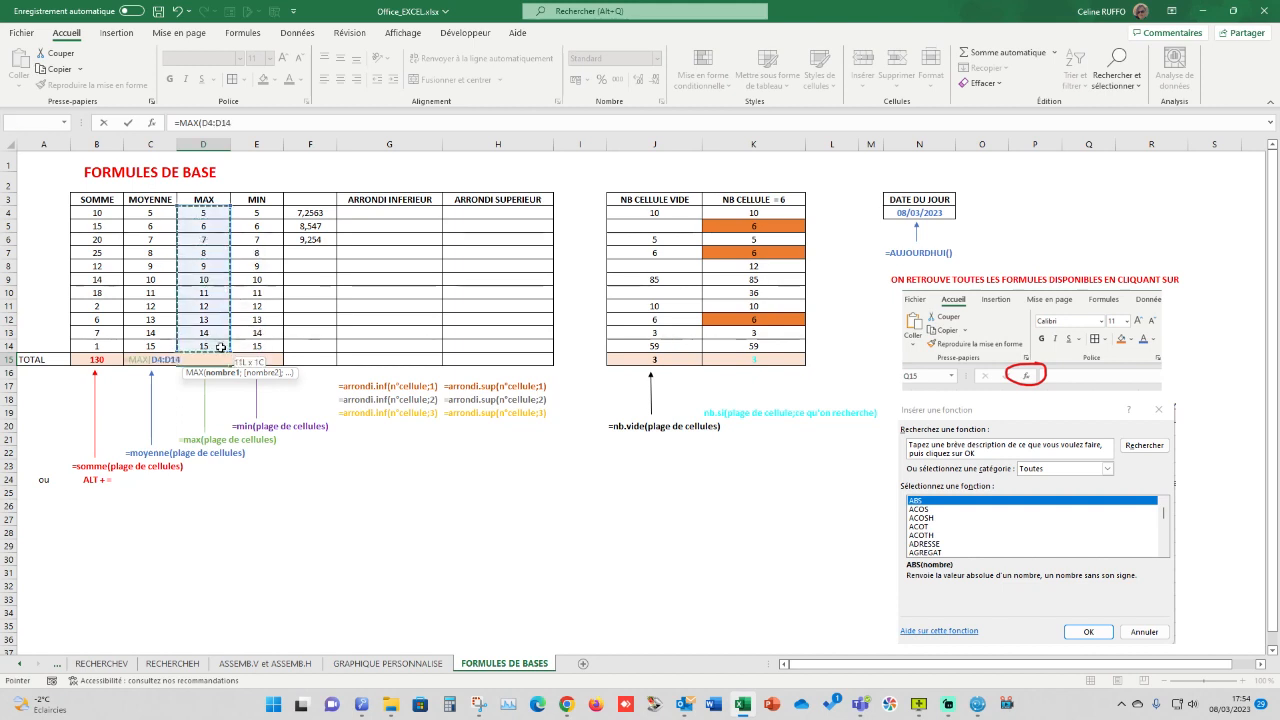
{"action": "type", "text": ")"}
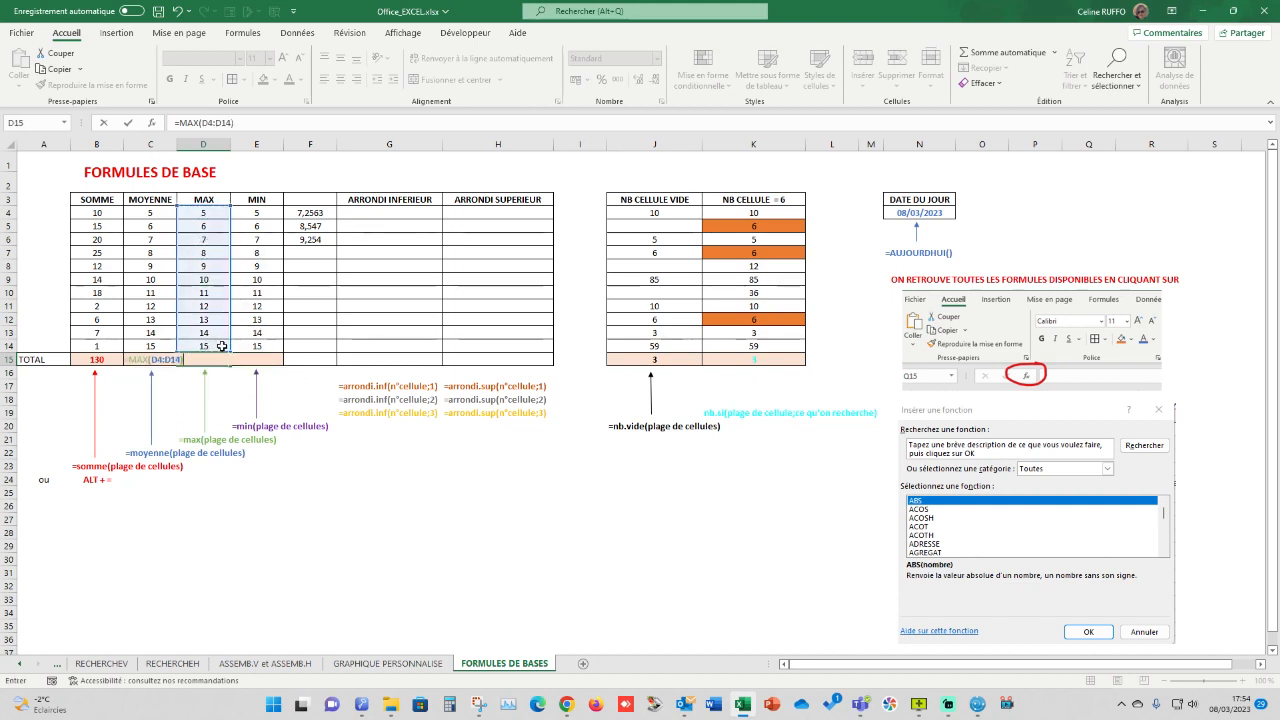
{"action": "left_click", "coordinate": [222, 346]}
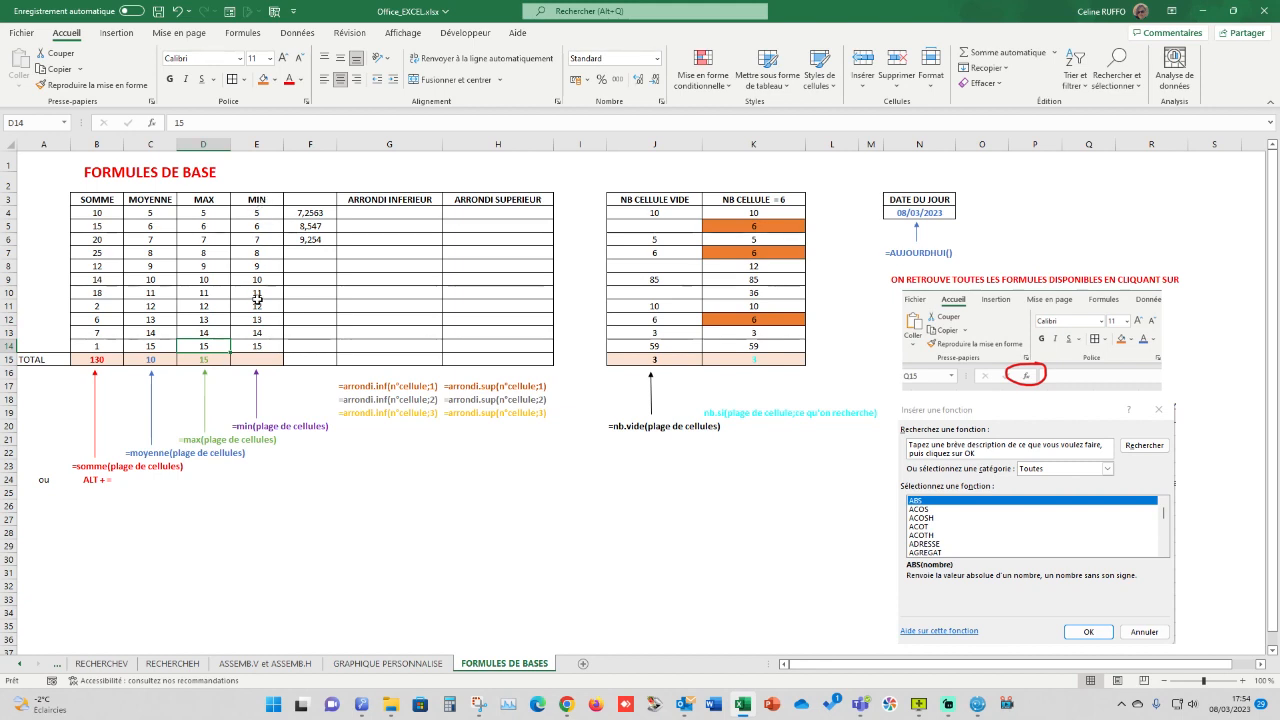
- Enter =MIN(E4:E14) in E15 to return the smallest value of the MIN column
{"action": "left_click", "coordinate": [256, 359]}
{"action": "type", "text": "=min"}
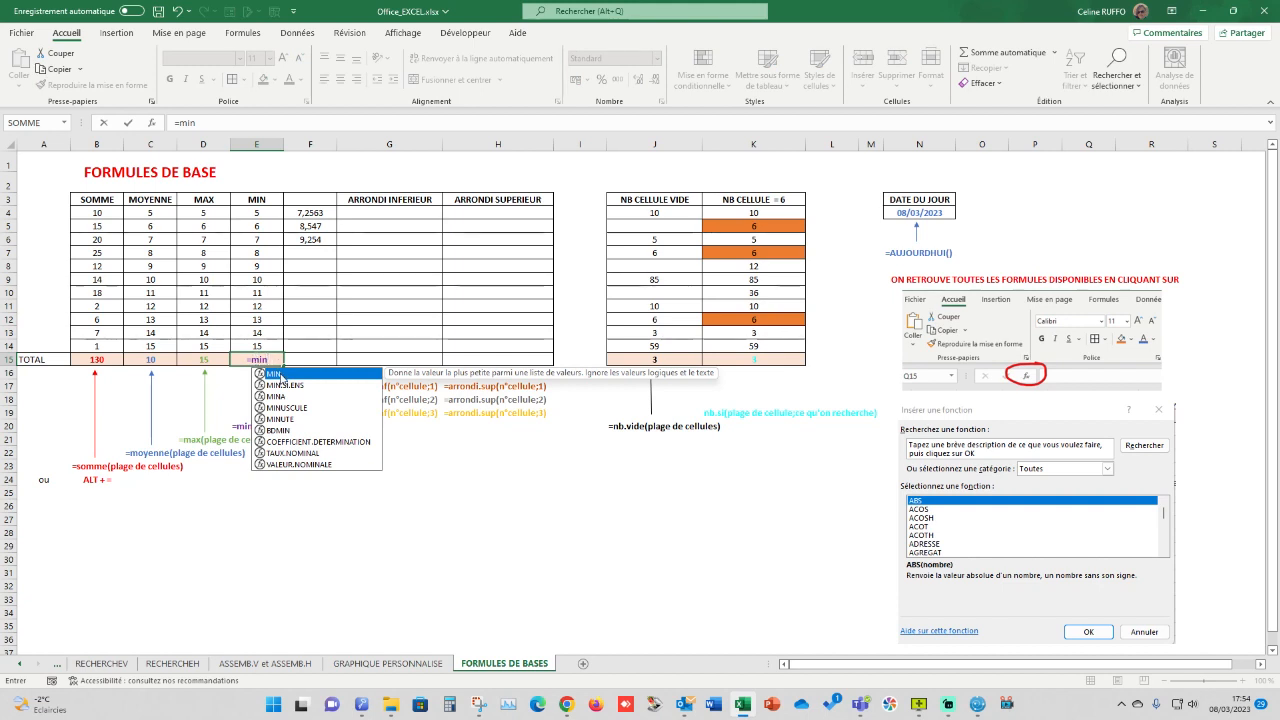
{"action": "double_click", "coordinate": [281, 376]}
{"action": "left_click_drag", "start_coordinate": [262, 213], "coordinate": [263, 343]}
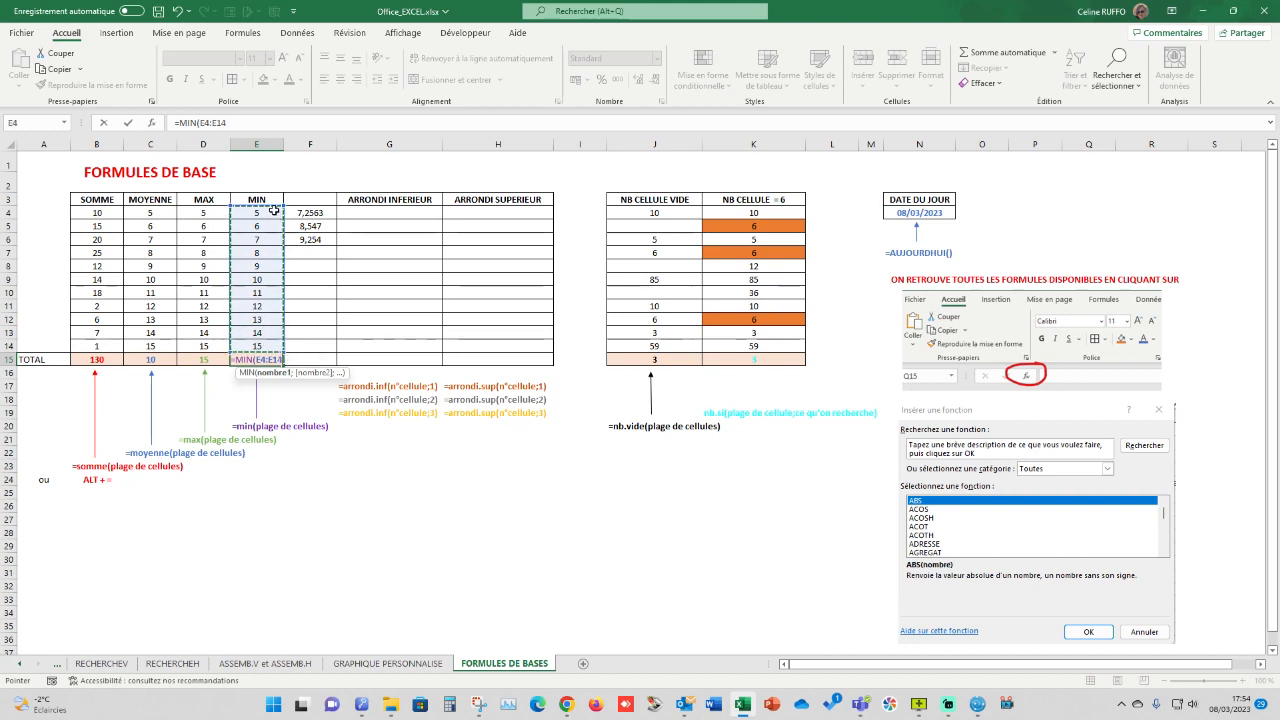
{"action": "type", "text": ")"}
{"action": "key", "text": "Return"}
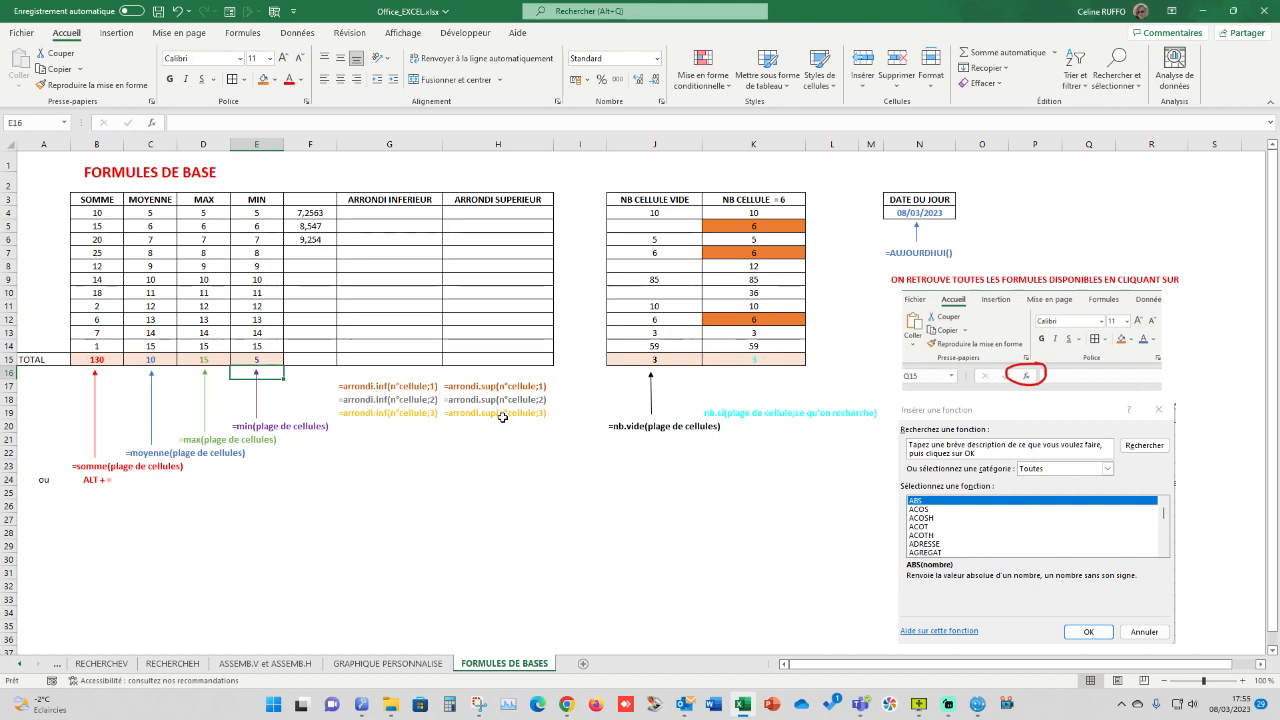
- Search the function library for "arrondi" and insert the ARRONDI.INF function in G4
{"action": "left_click", "coordinate": [358, 213]}
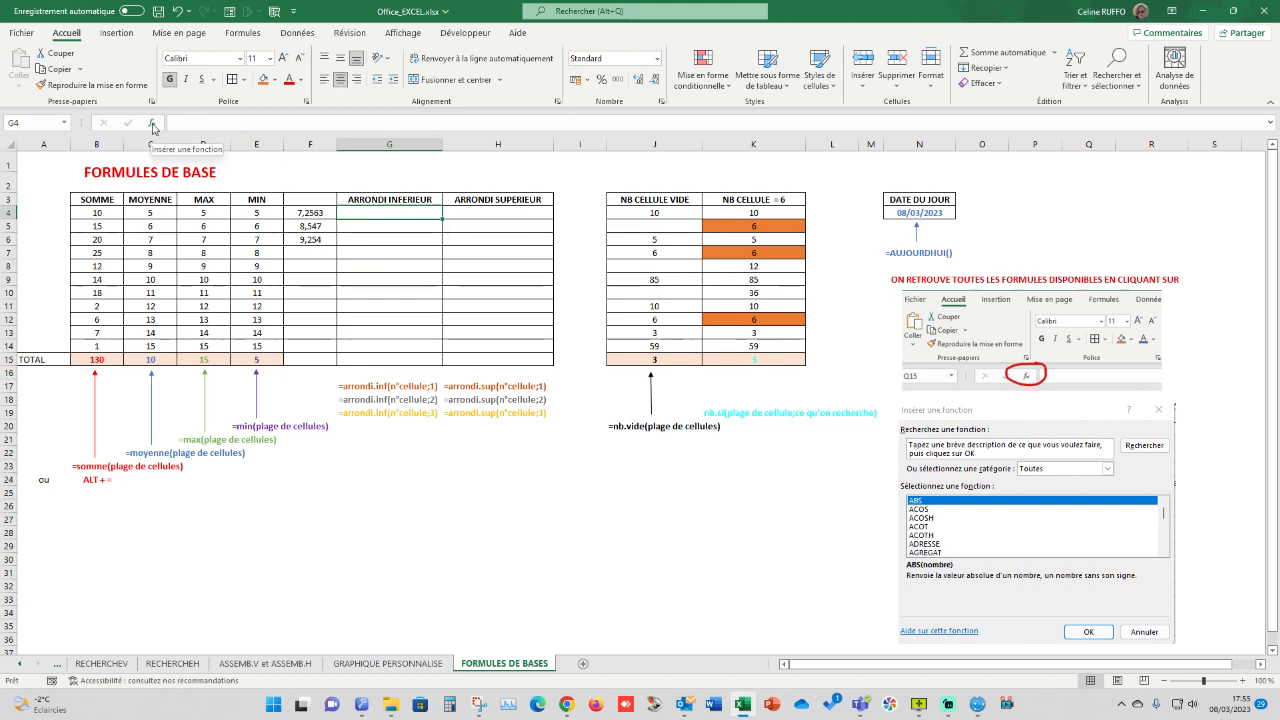
{"action": "left_click", "coordinate": [153, 127]}
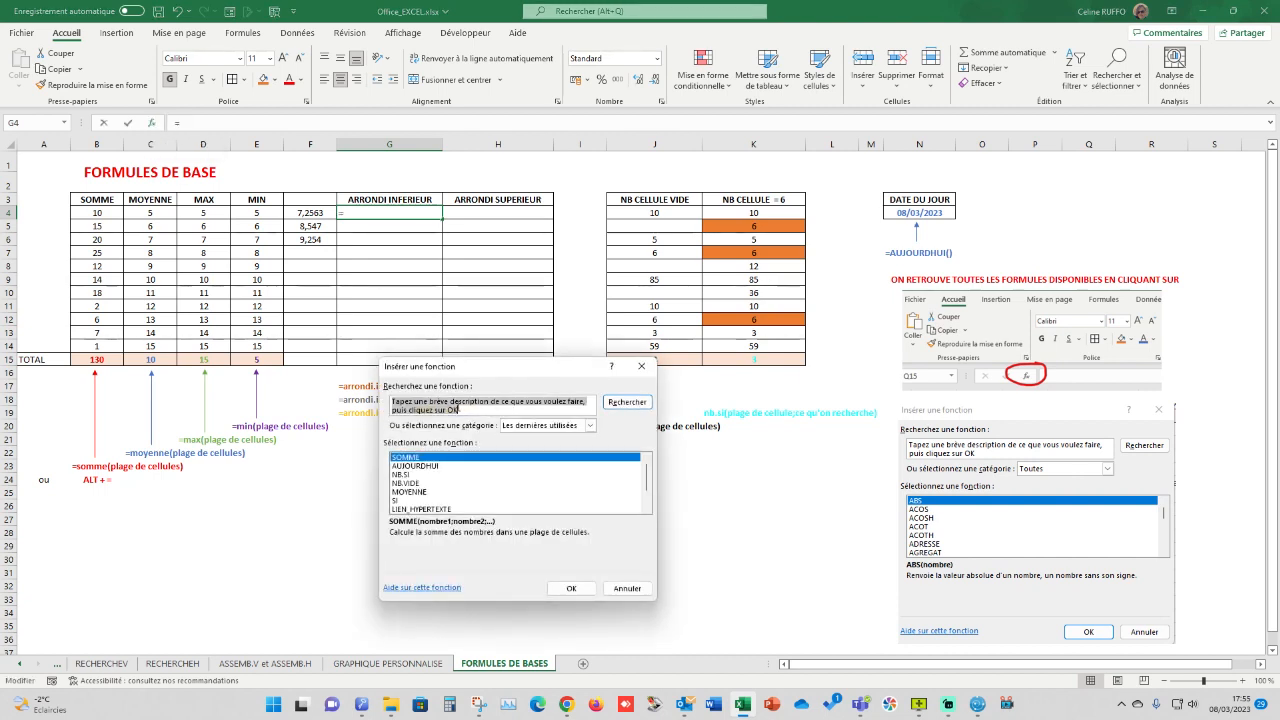
{"action": "type", "text": "arrondi"}
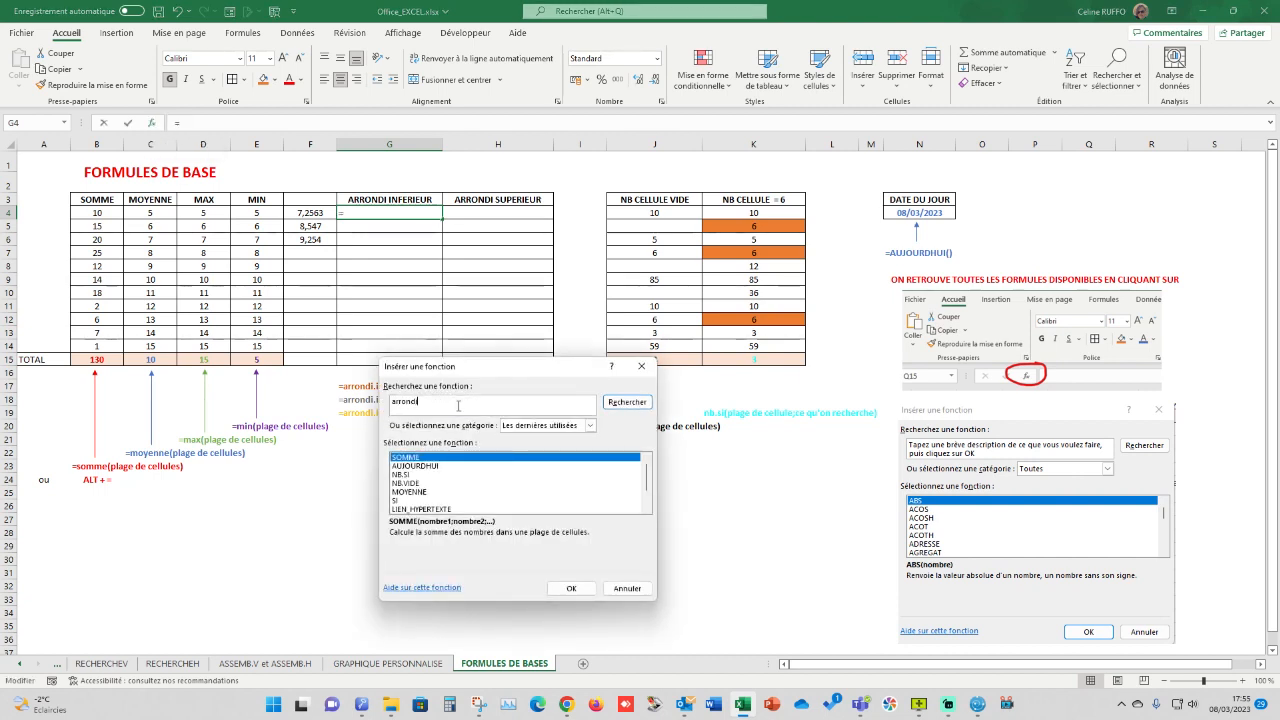
{"action": "left_click", "coordinate": [614, 403]}
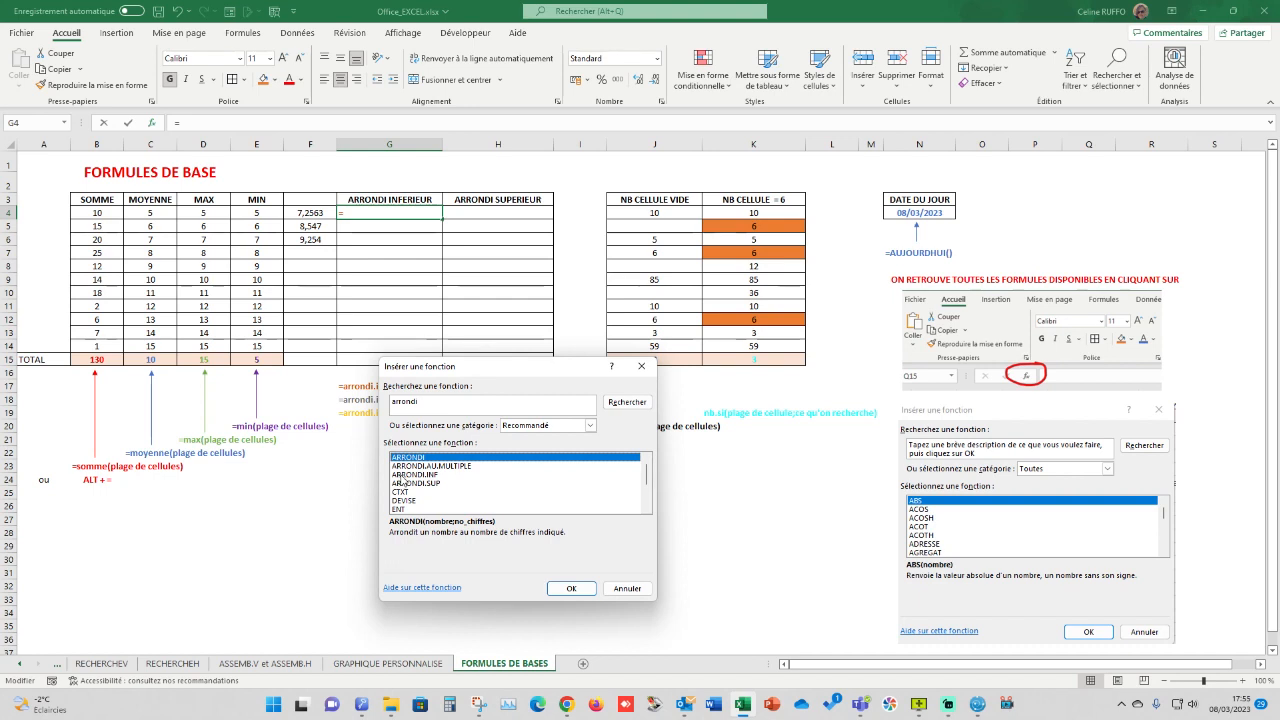
{"action": "left_click", "coordinate": [423, 475]}
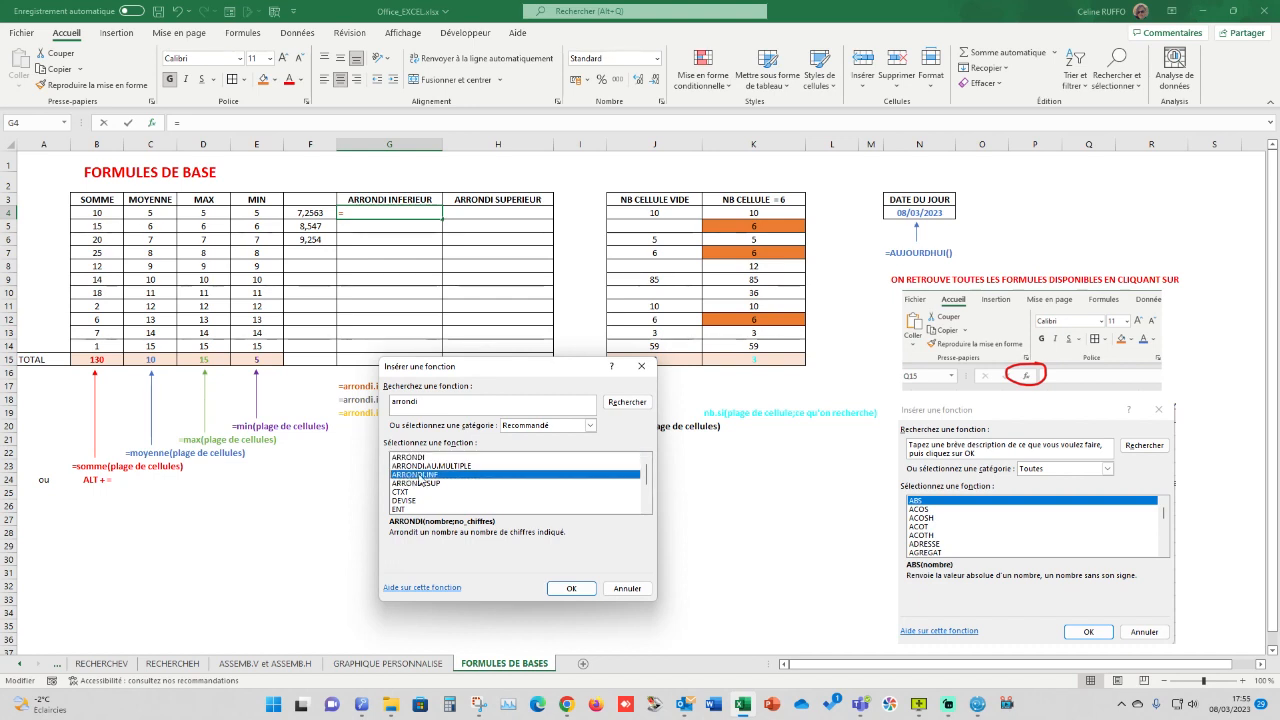
{"action": "left_click", "coordinate": [566, 588]}
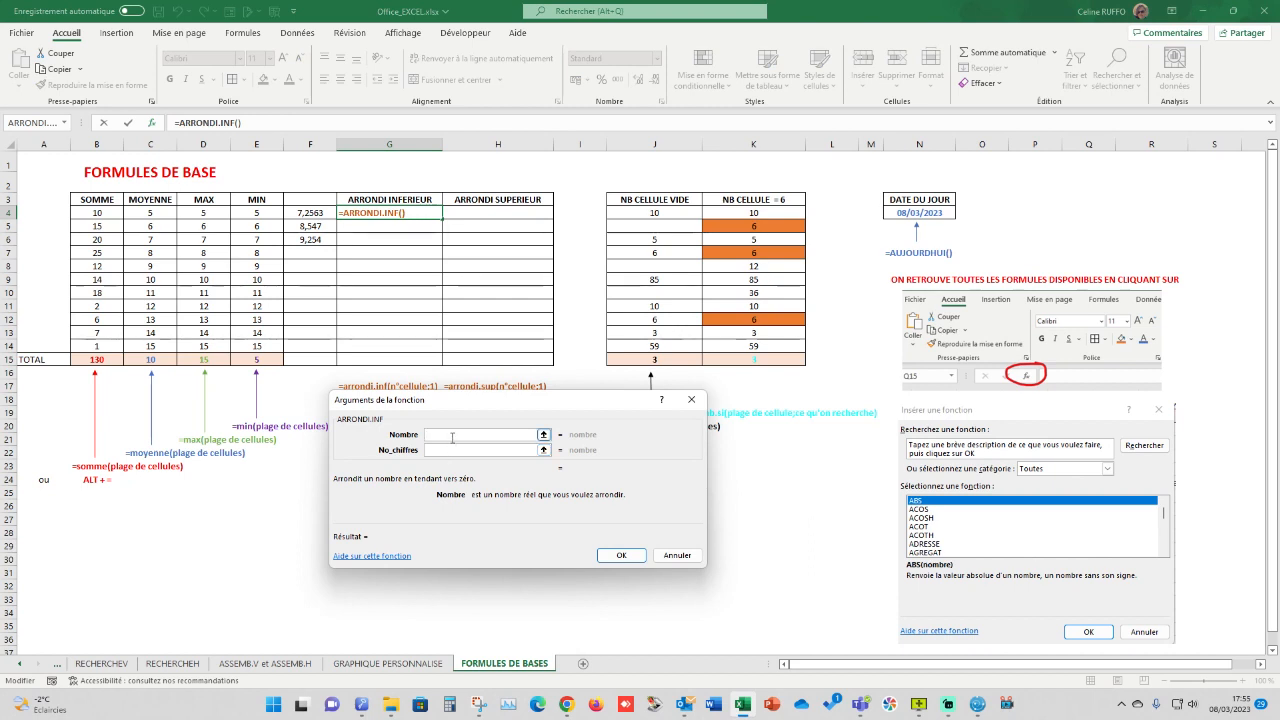
- Give ARRONDI.INF in G4 the number F4 and 1 digit, and fill the formula down to G6
{"action": "left_click", "coordinate": [300, 213]}
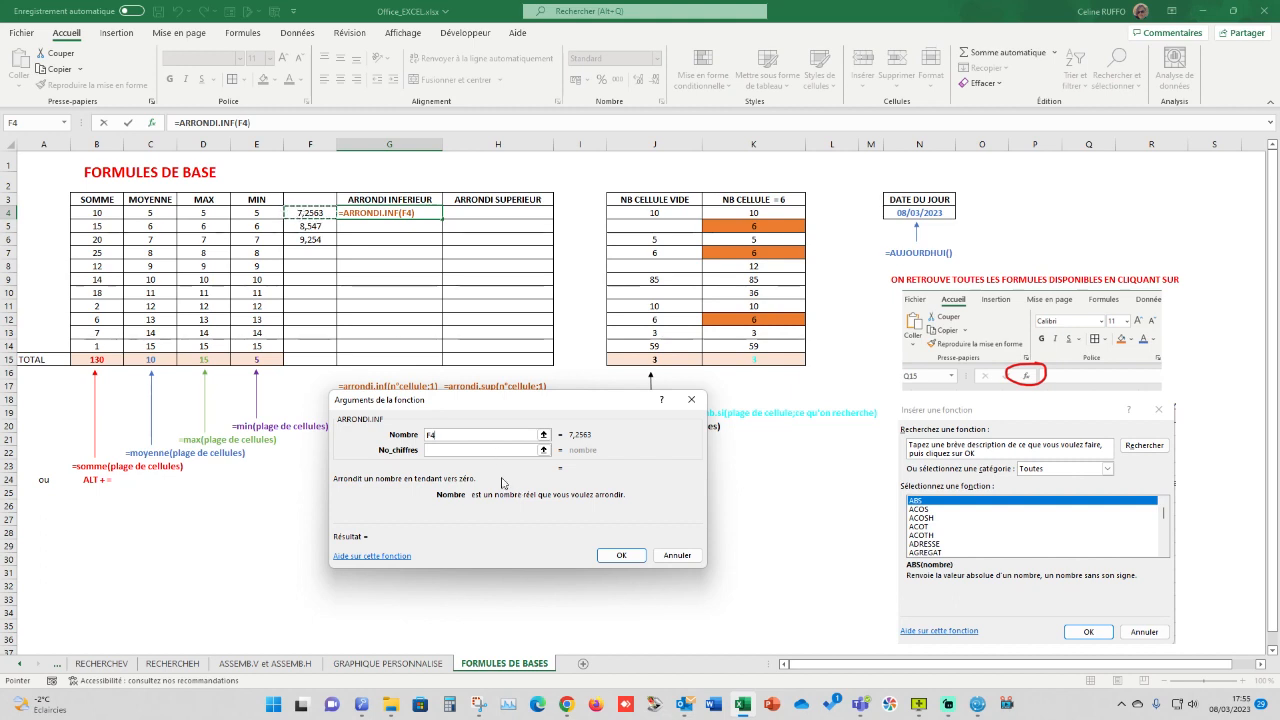
{"action": "left_click", "coordinate": [443, 450]}
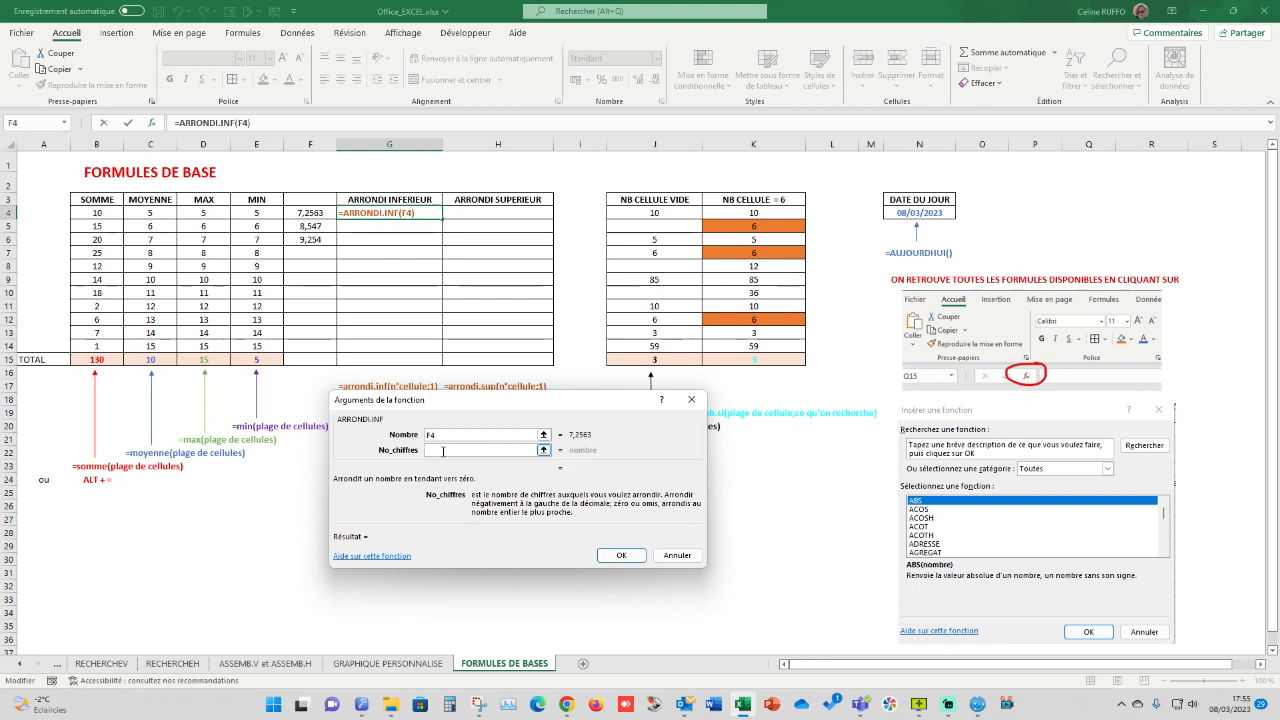
{"action": "type", "text": "1"}
{"action": "left_click", "coordinate": [620, 555]}
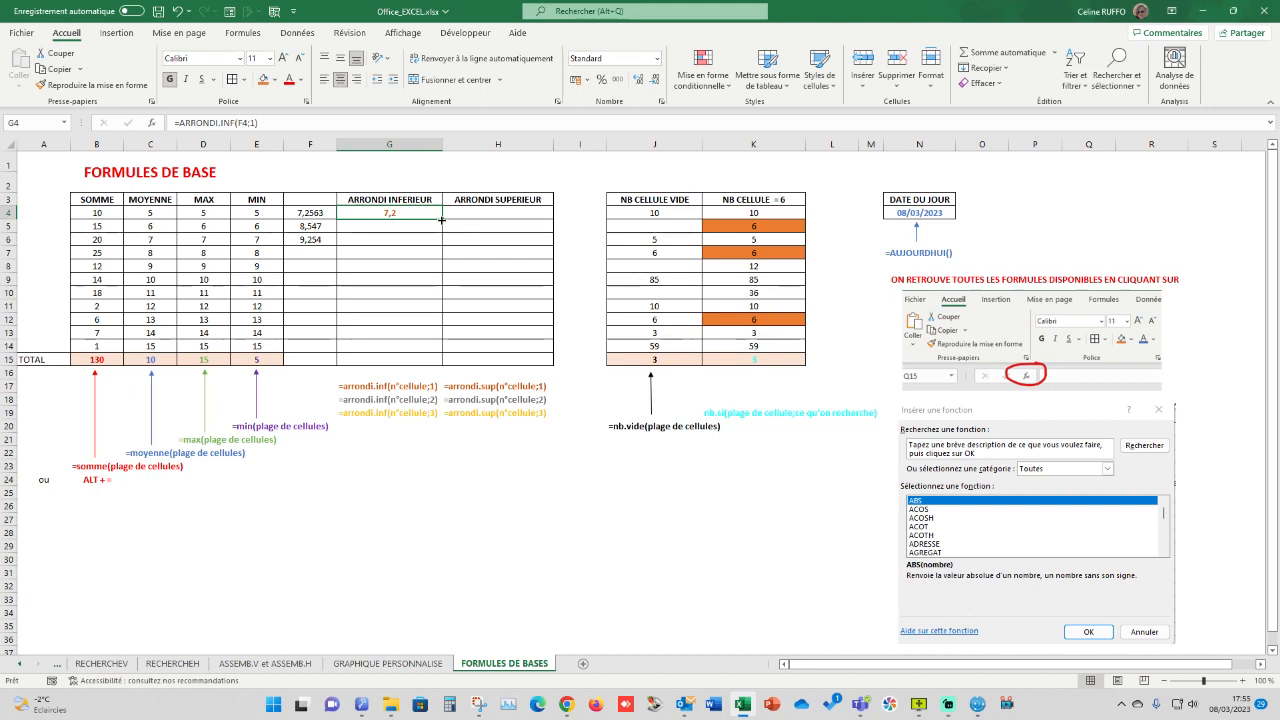
{"action": "left_click_drag", "start_coordinate": [442, 221], "coordinate": [442, 231]}
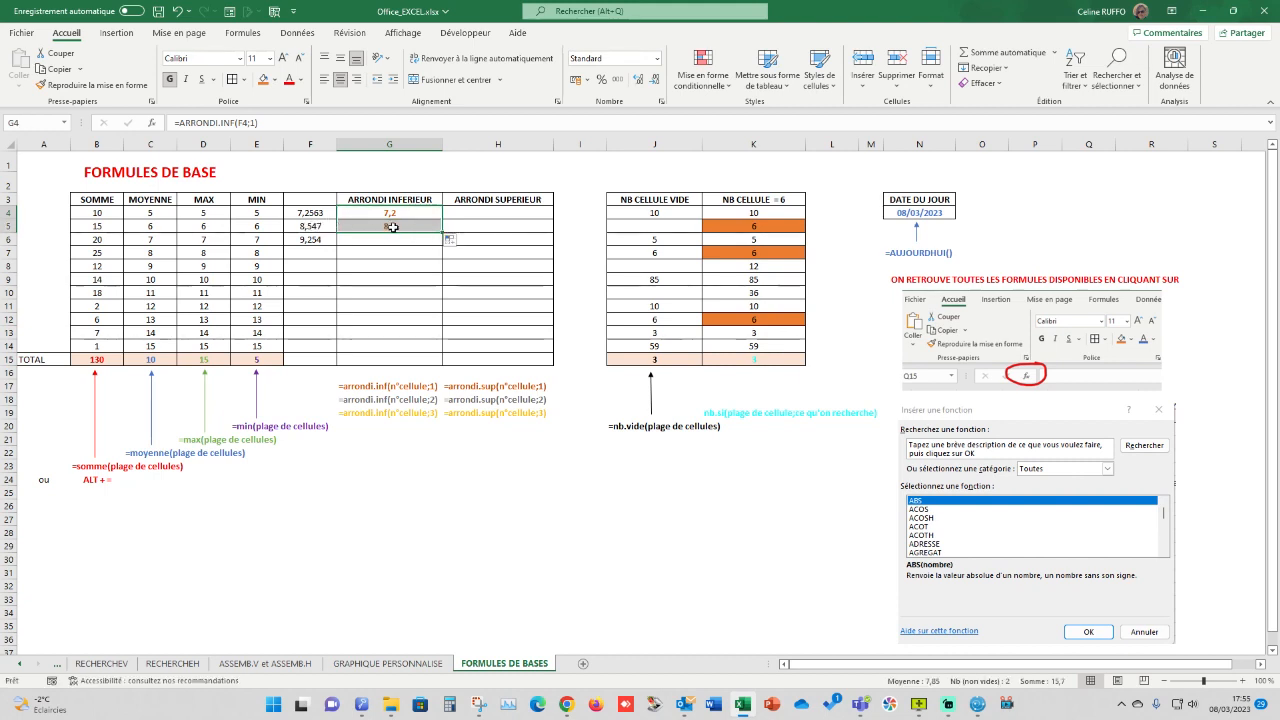
{"action": "left_click_drag", "start_coordinate": [442, 233], "coordinate": [442, 248]}
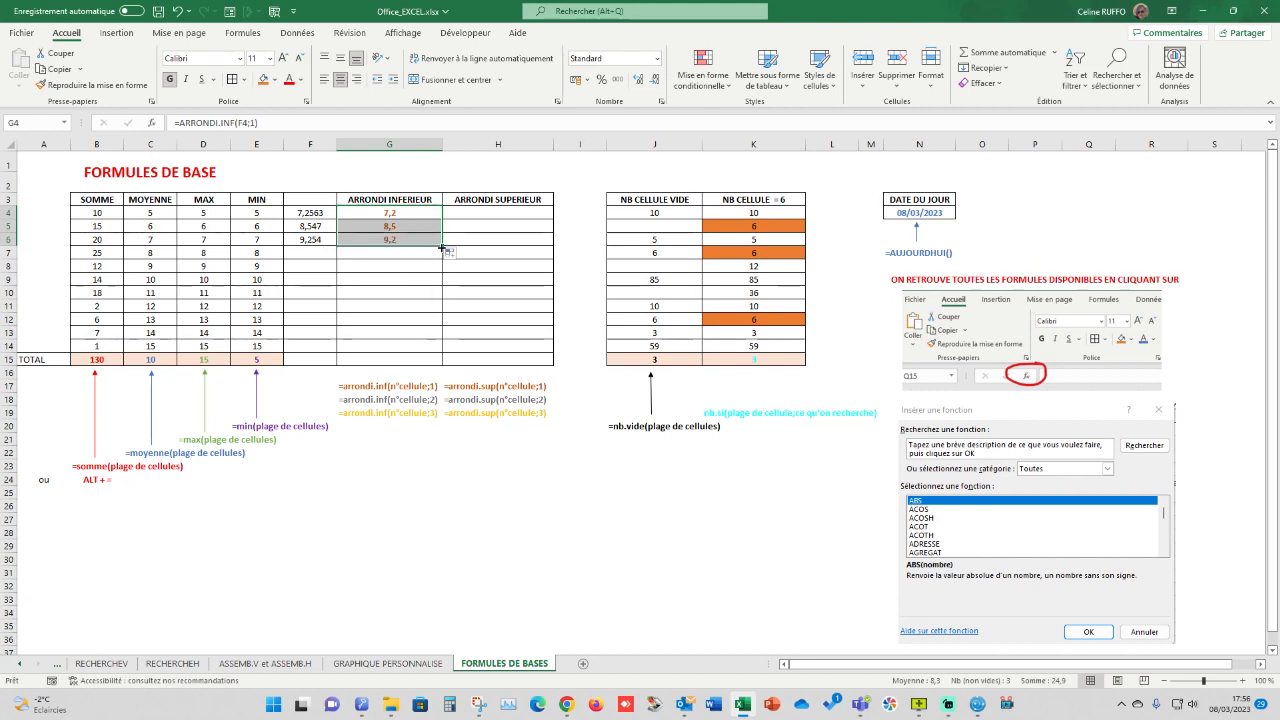
- Change the ARRONDI.INF digit count to 2 in G5 and to 3 in G6
{"action": "left_click", "coordinate": [399, 226]}
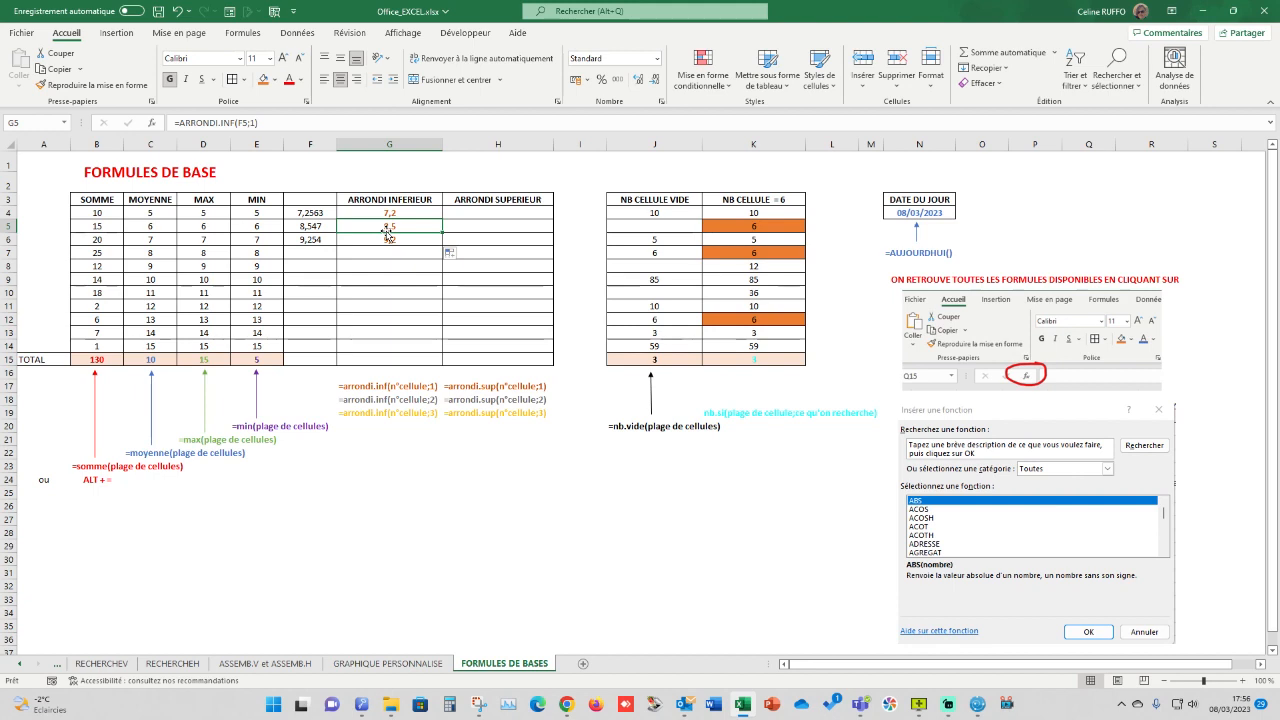
{"action": "left_click", "coordinate": [254, 123]}
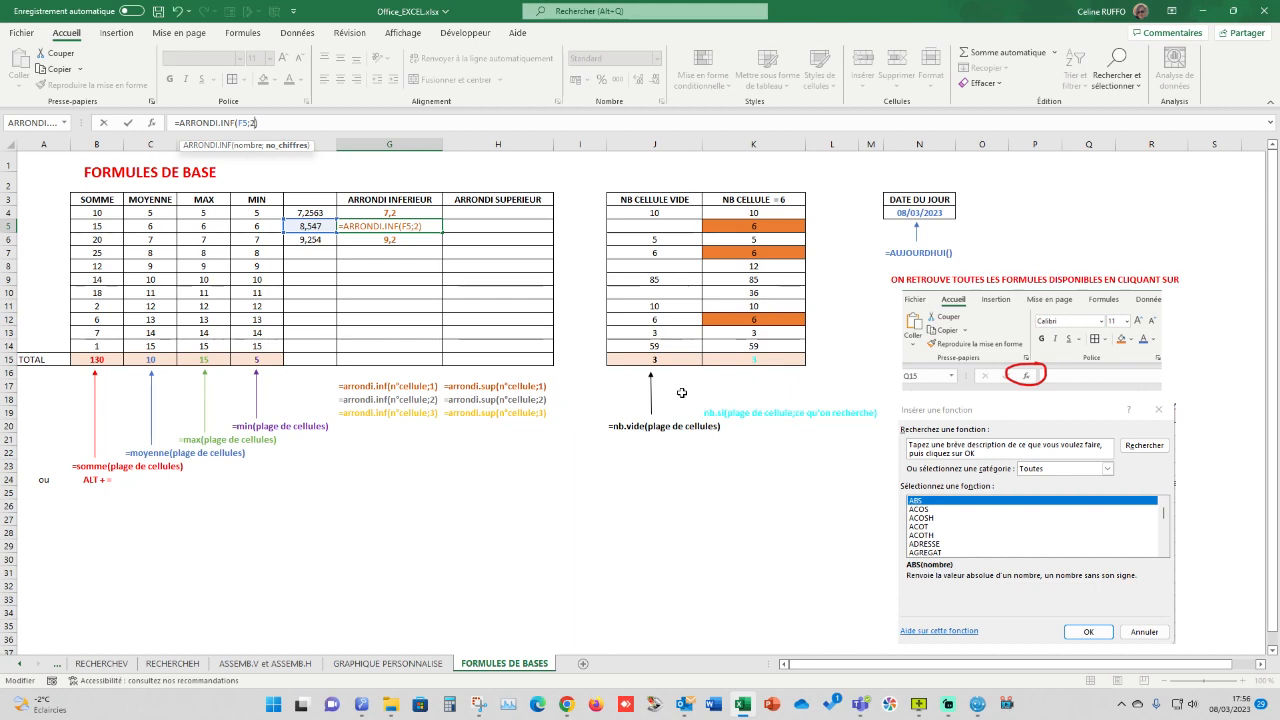
{"action": "key", "text": "Return"}
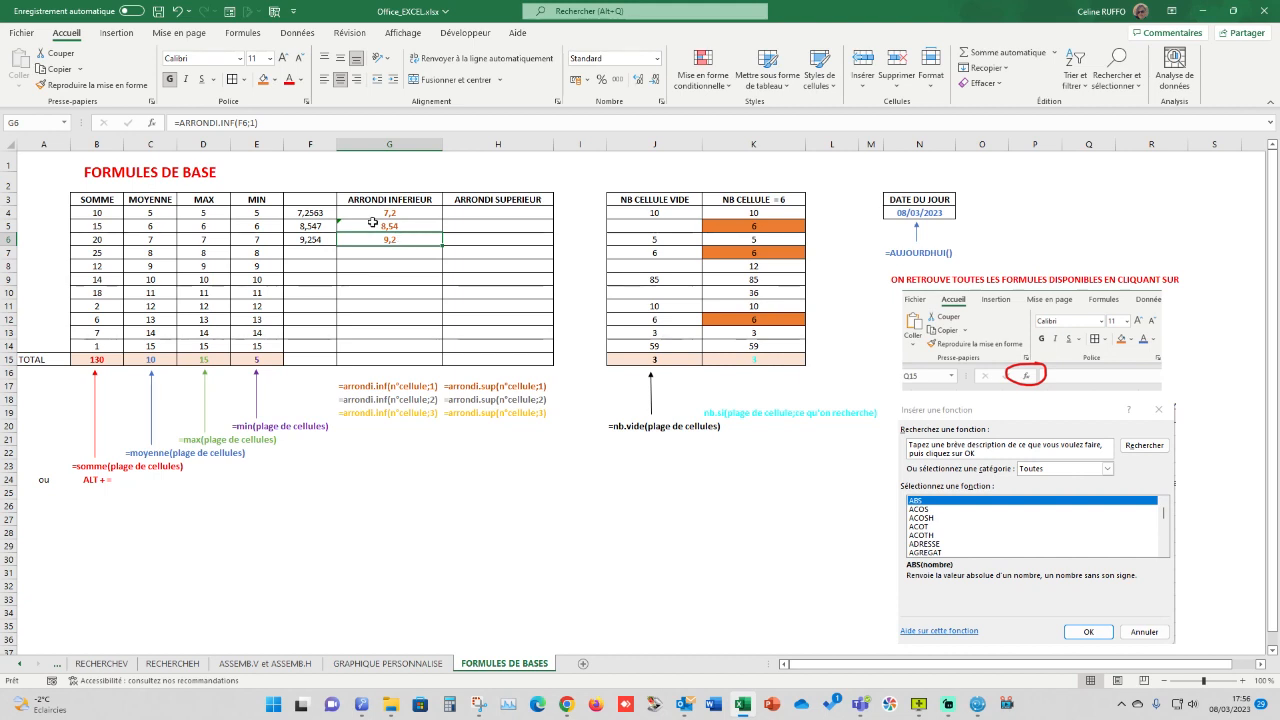
{"action": "left_click", "coordinate": [253, 122]}
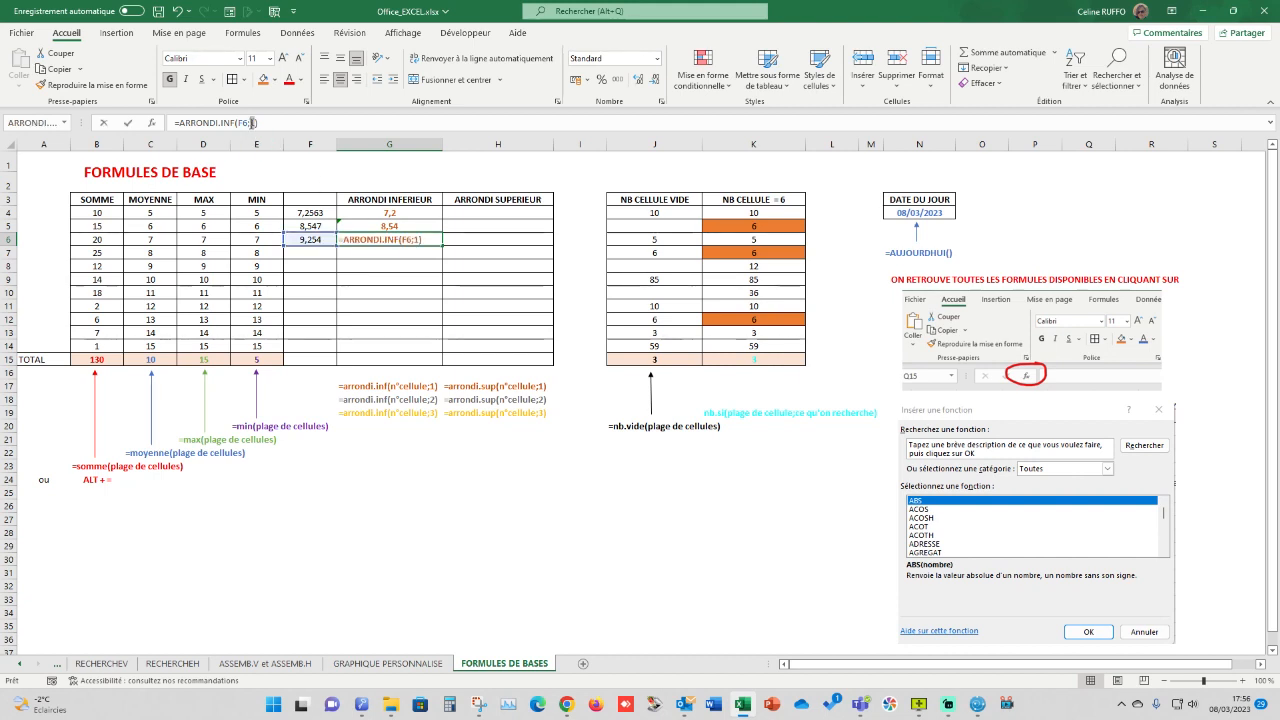
{"action": "key", "text": "Return"}
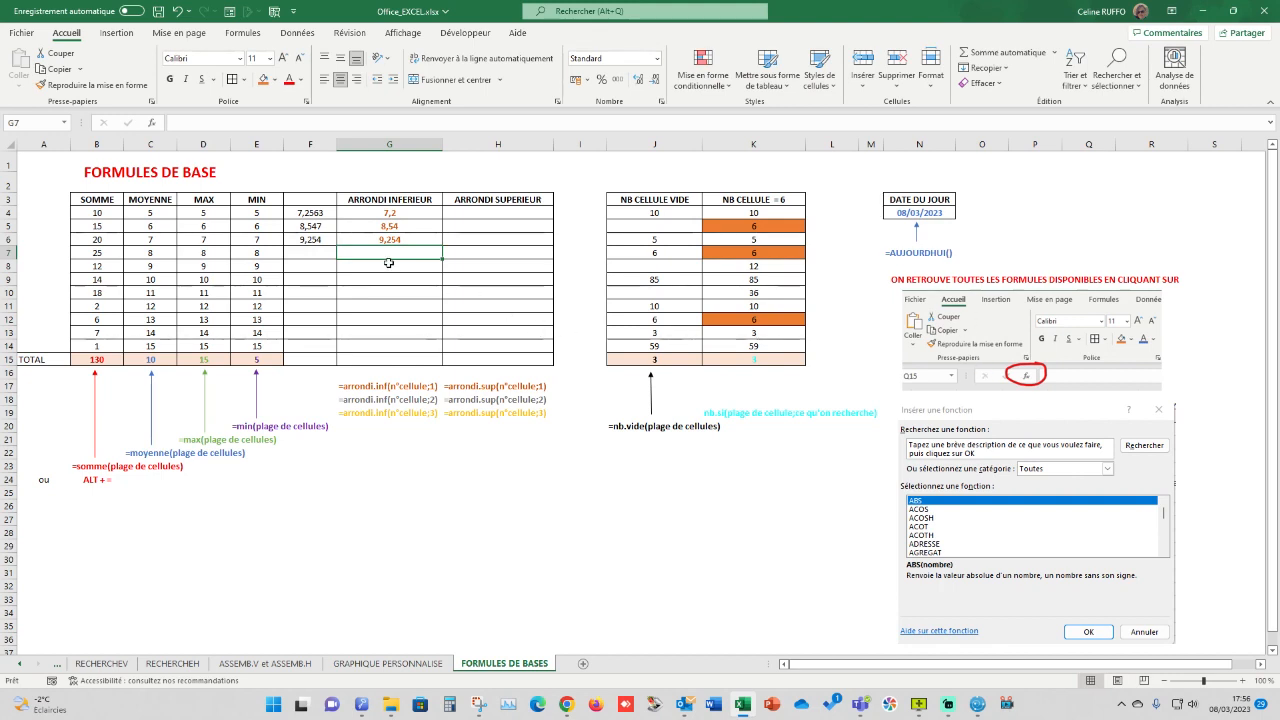
- Enter =ARRONDI.SUP(F4;1) in H4 to round F4 up to one decimal
{"action": "left_click", "coordinate": [474, 213]}
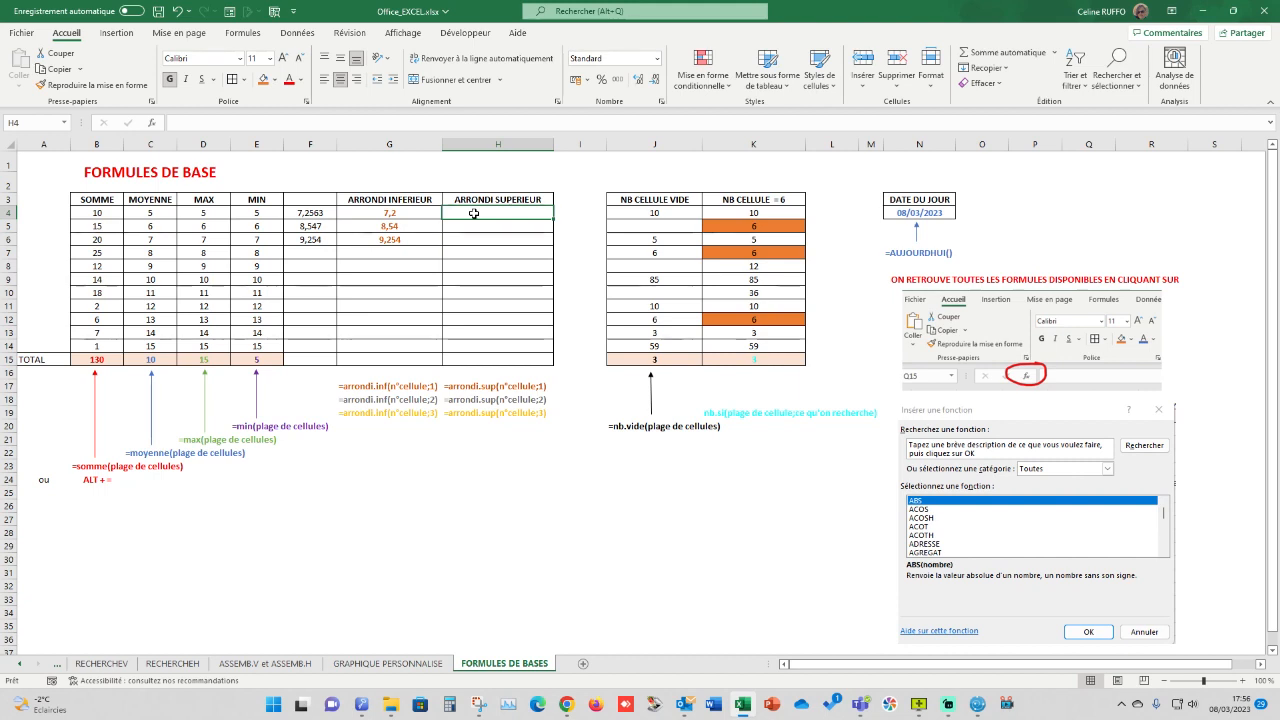
{"action": "type", "text": ")=ar"}
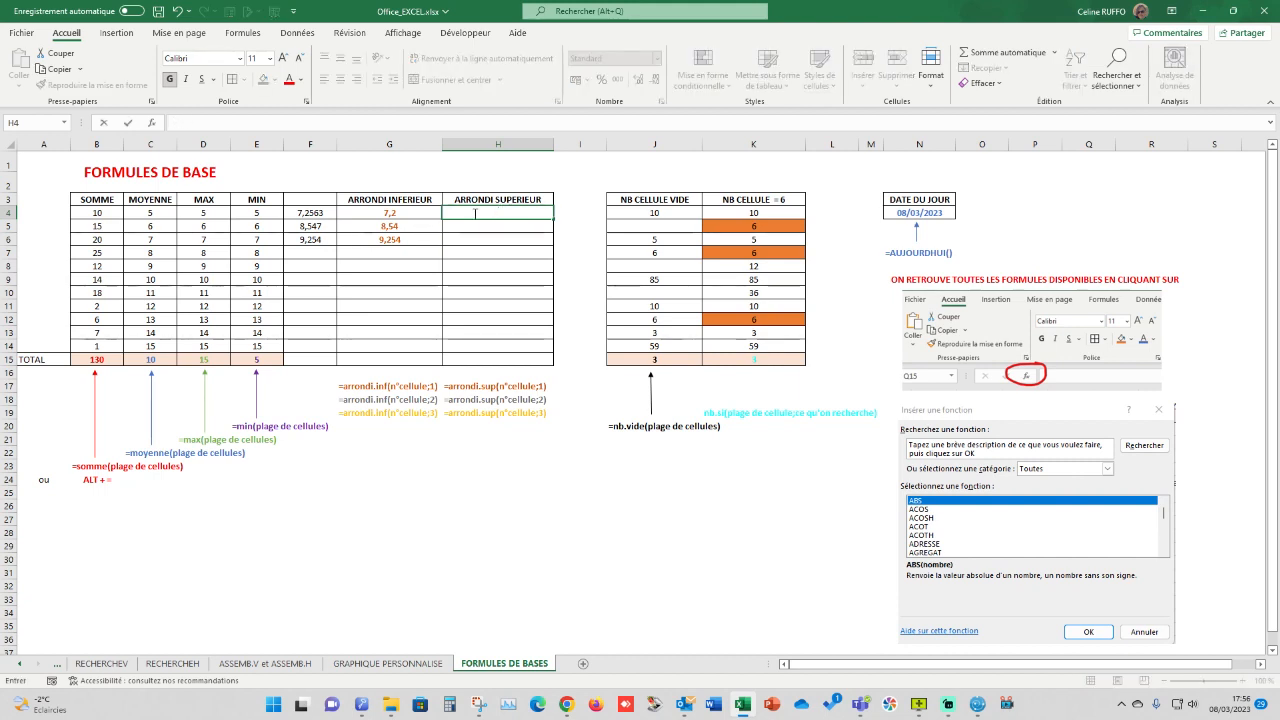
{"action": "type", "text": "=arrond"}
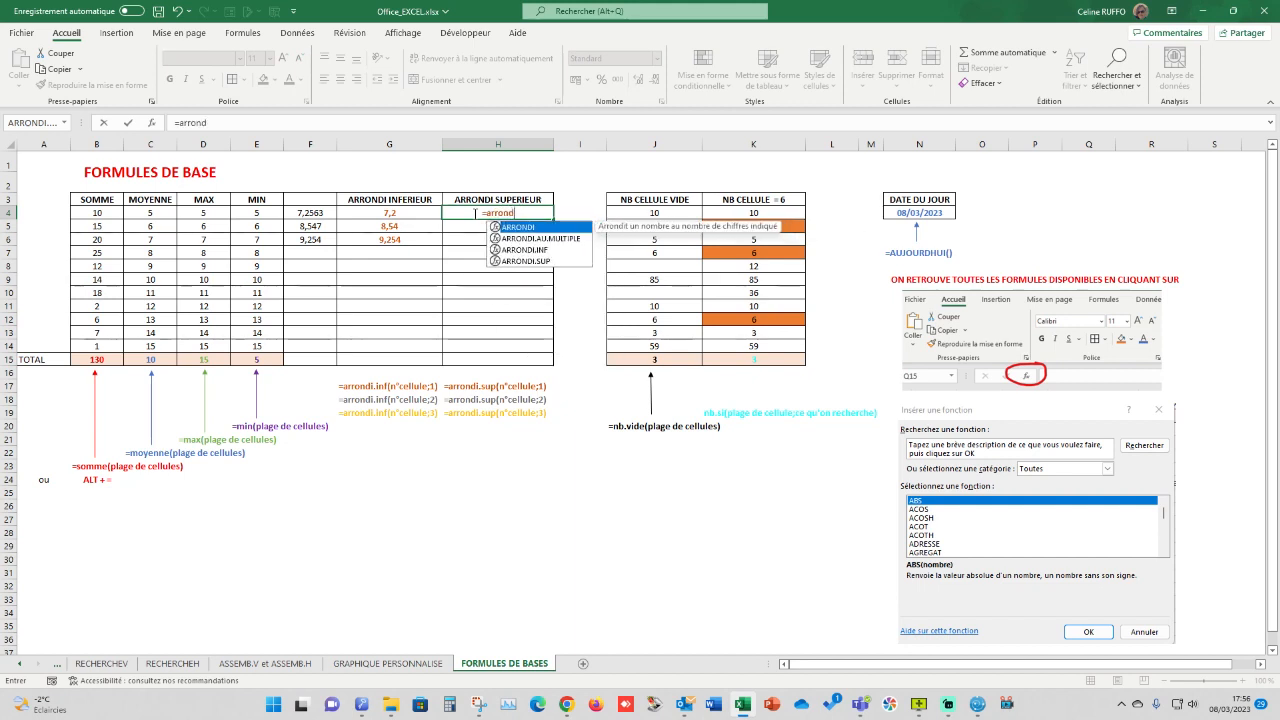
{"action": "type", "text": "i.sup"}
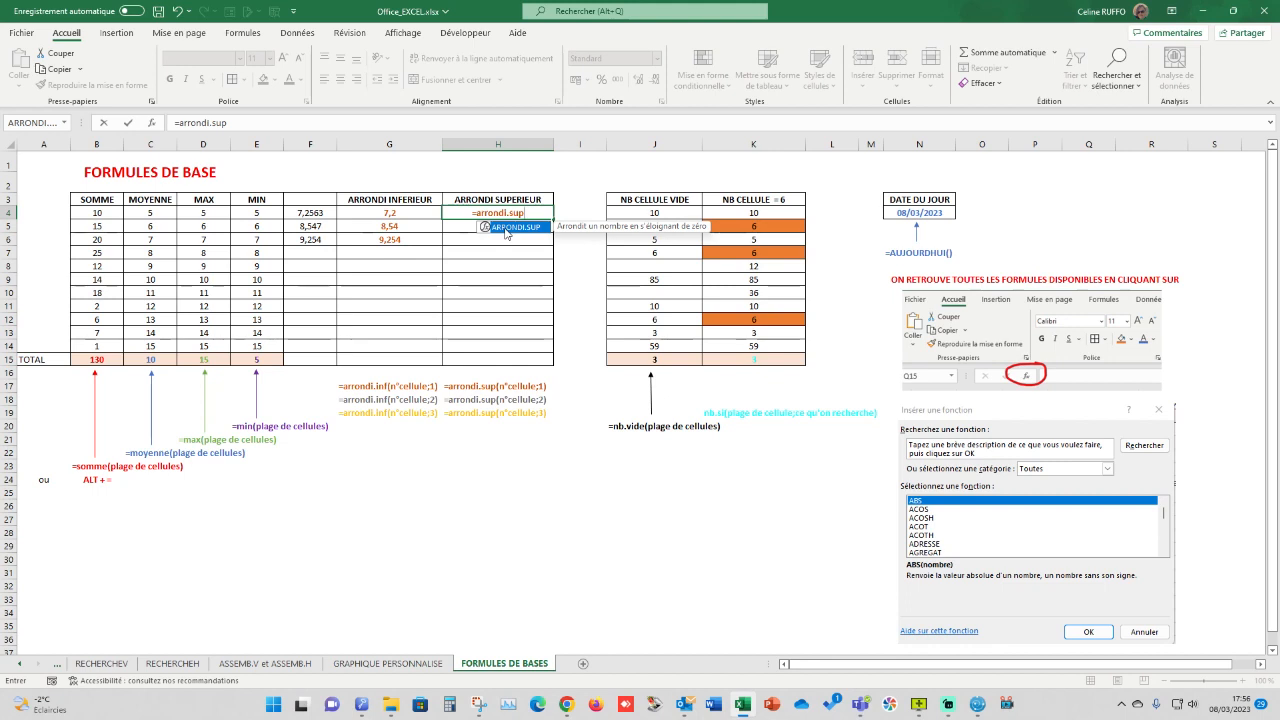
{"action": "double_click", "coordinate": [506, 228]}
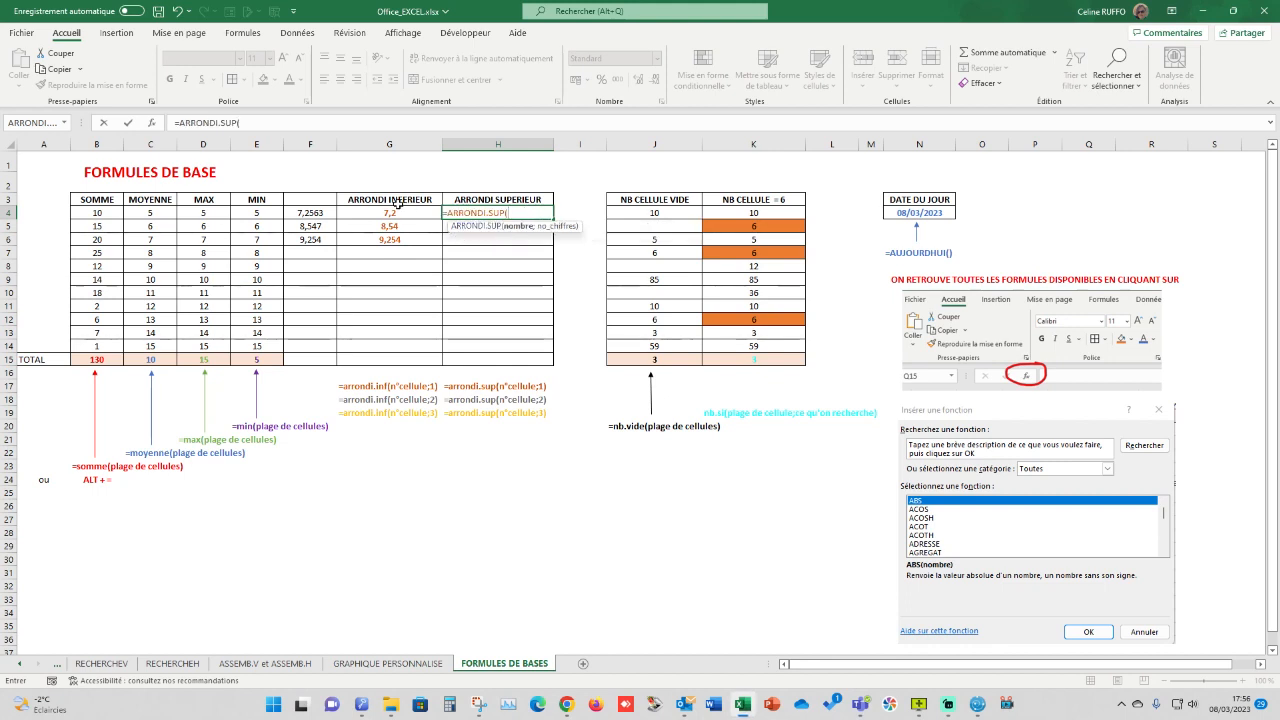
{"action": "left_click", "coordinate": [303, 213]}
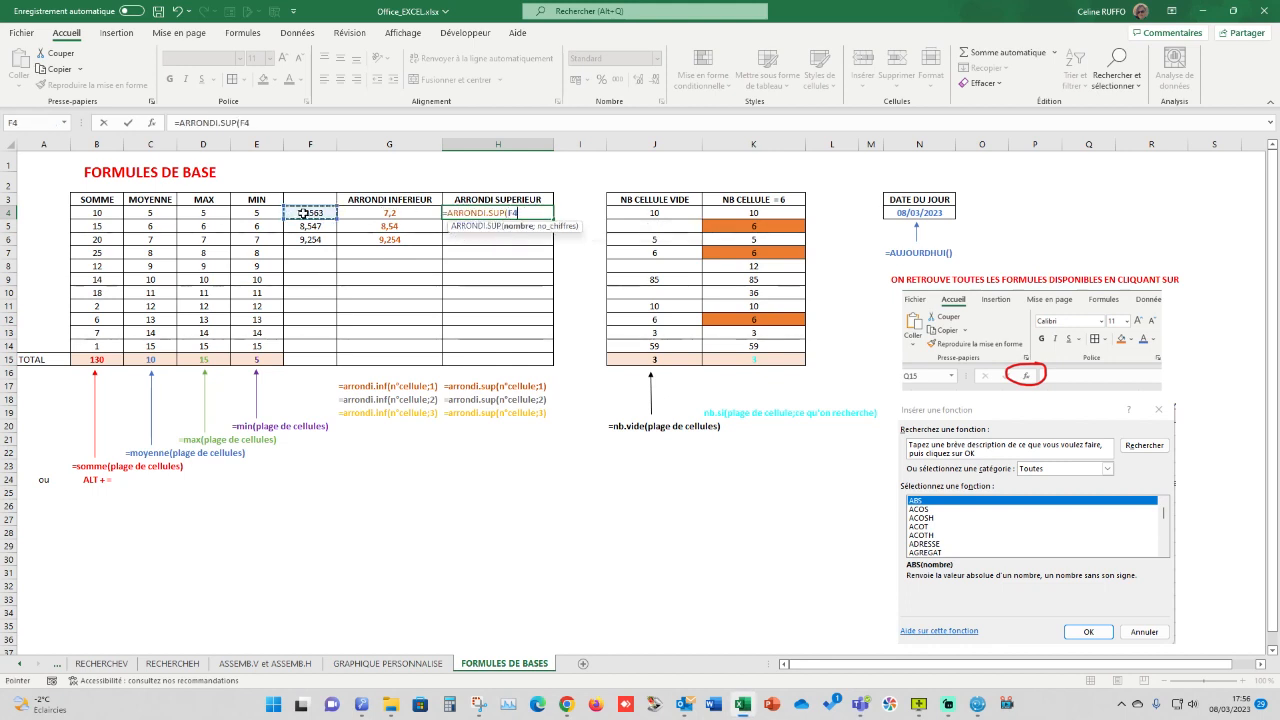
{"action": "type", "text": ";1)"}
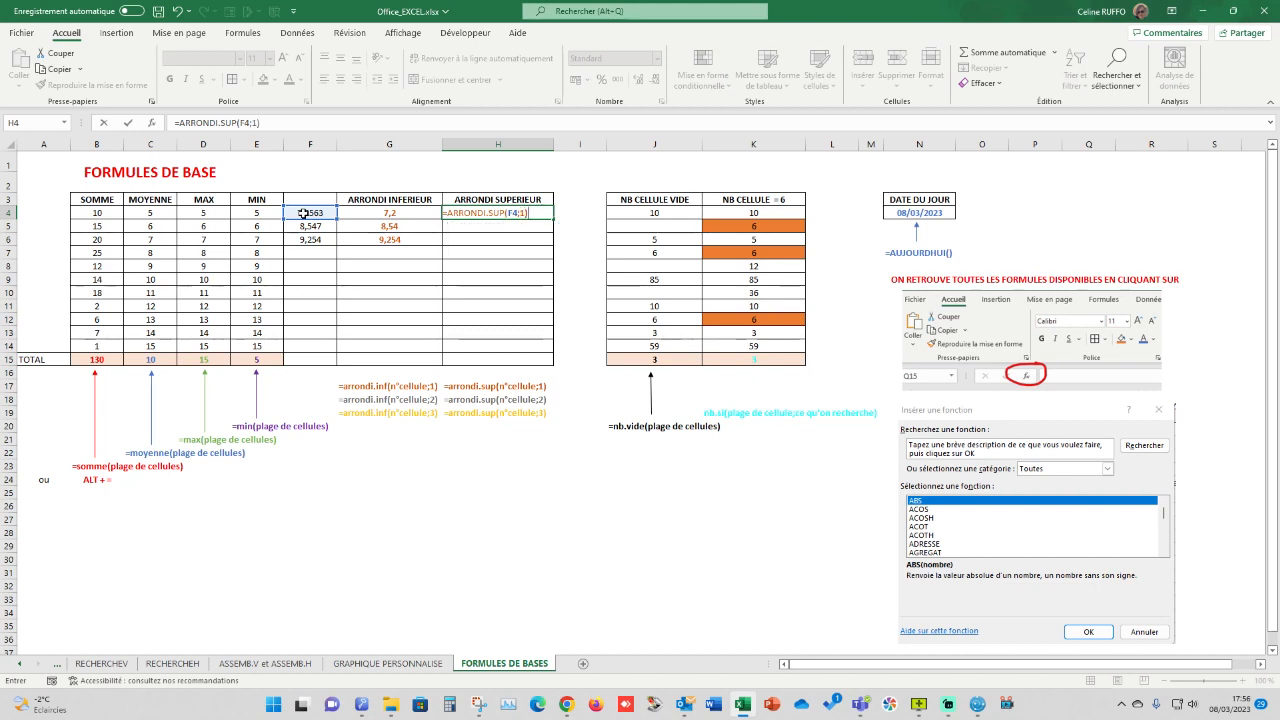
{"action": "key", "text": "Return"}
- Fill the rounding-up formula from H4 down to H6 and check the copied cells
{"action": "left_click", "coordinate": [515, 213]}
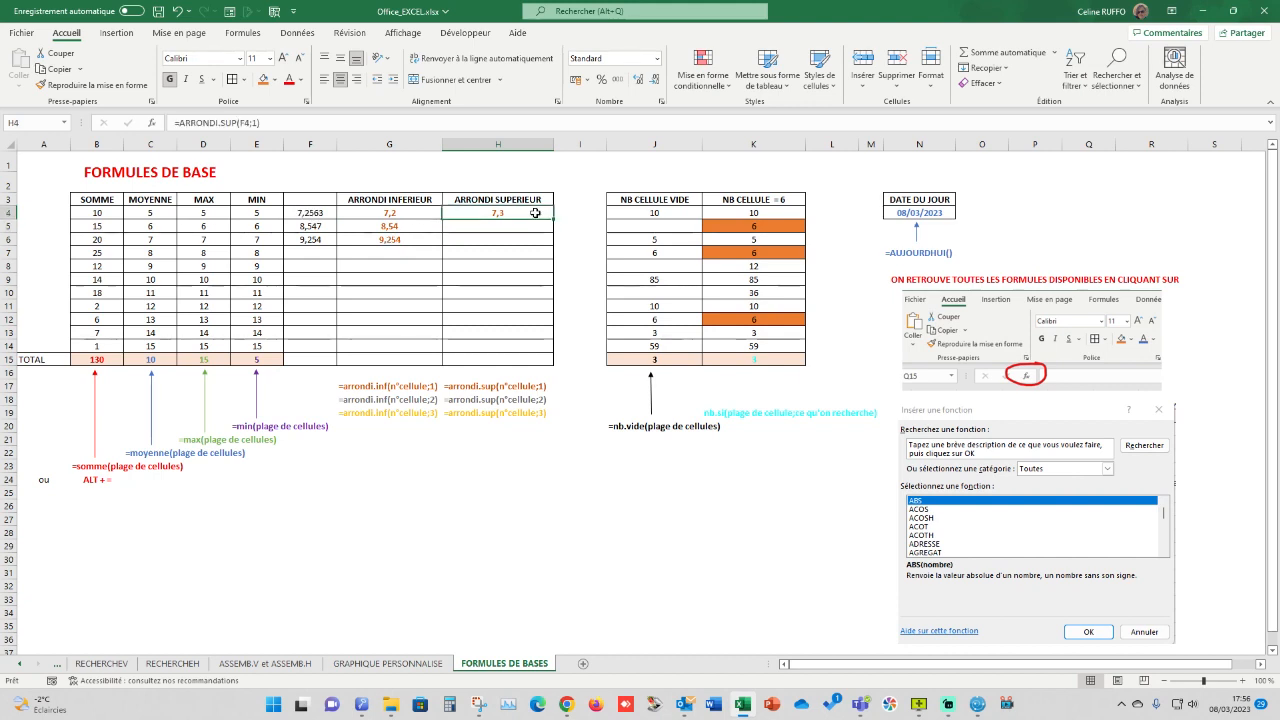
{"action": "left_click_drag", "start_coordinate": [553, 219], "coordinate": [552, 245]}
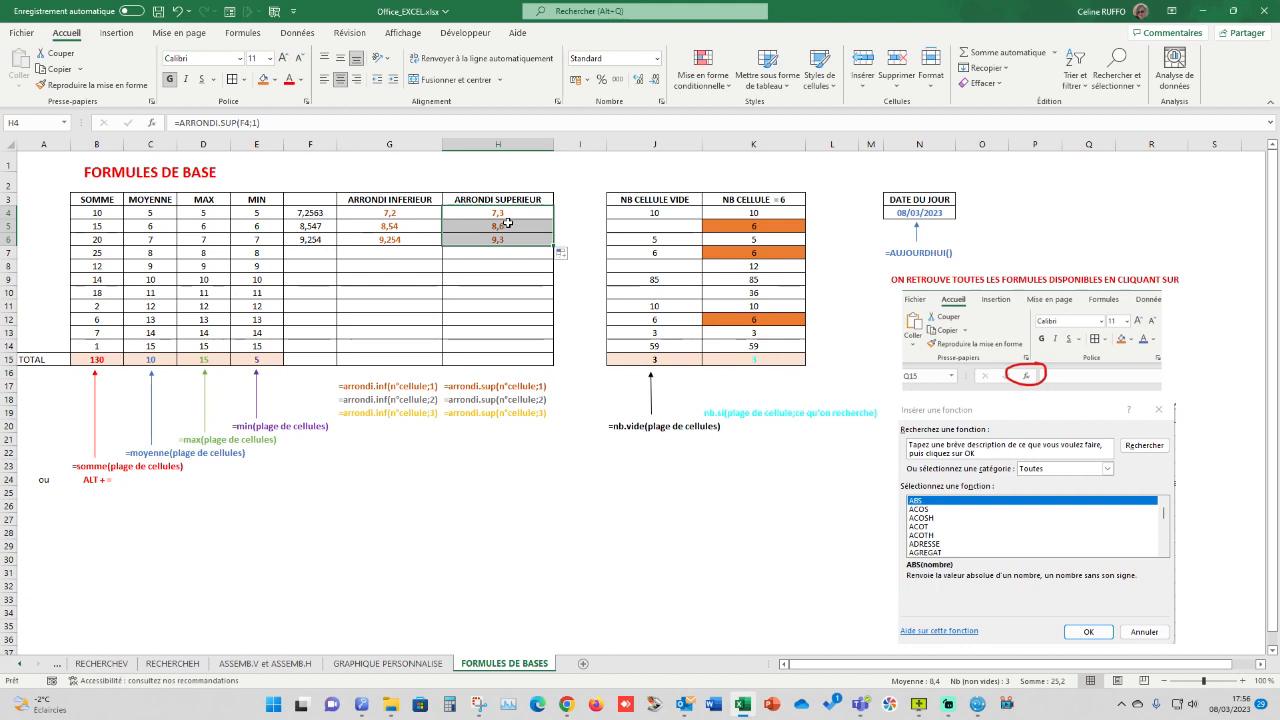
{"action": "left_click", "coordinate": [507, 225]}
{"action": "left_click", "coordinate": [508, 240]}
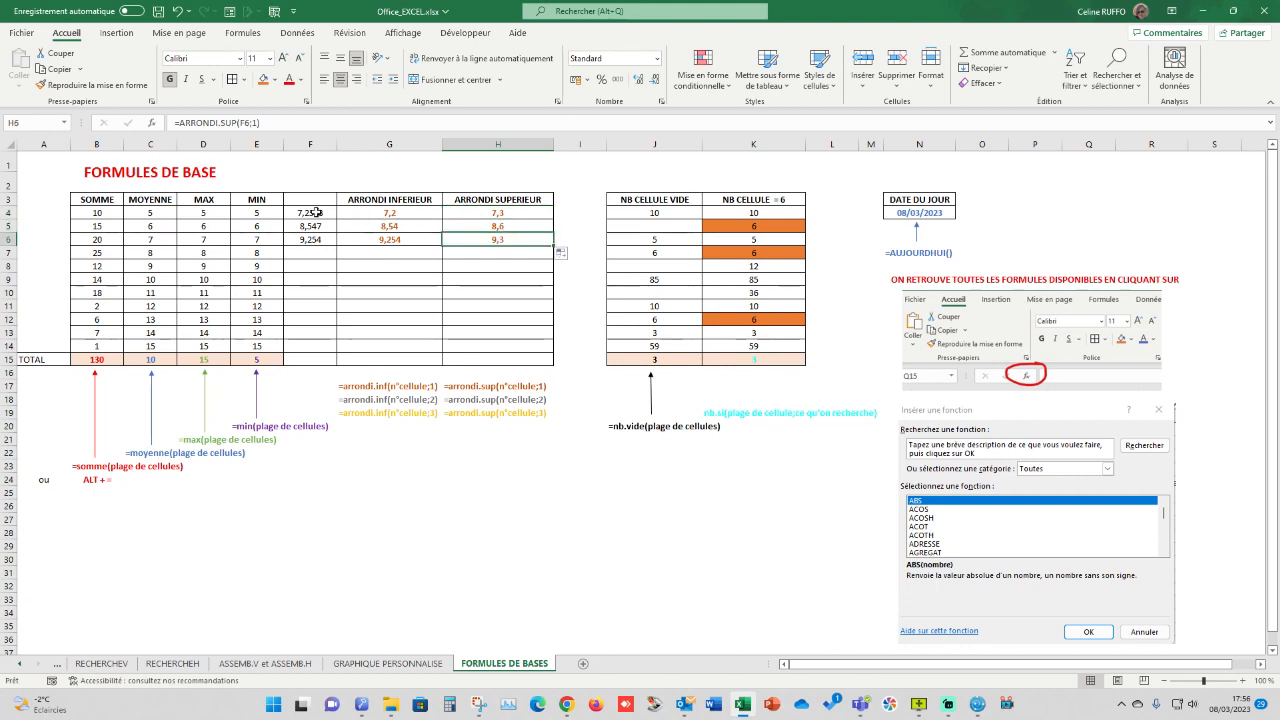
- Change the ARRONDI.SUP digit count to 2 in H5 and to 3 in H6
{"action": "left_click", "coordinate": [507, 227]}
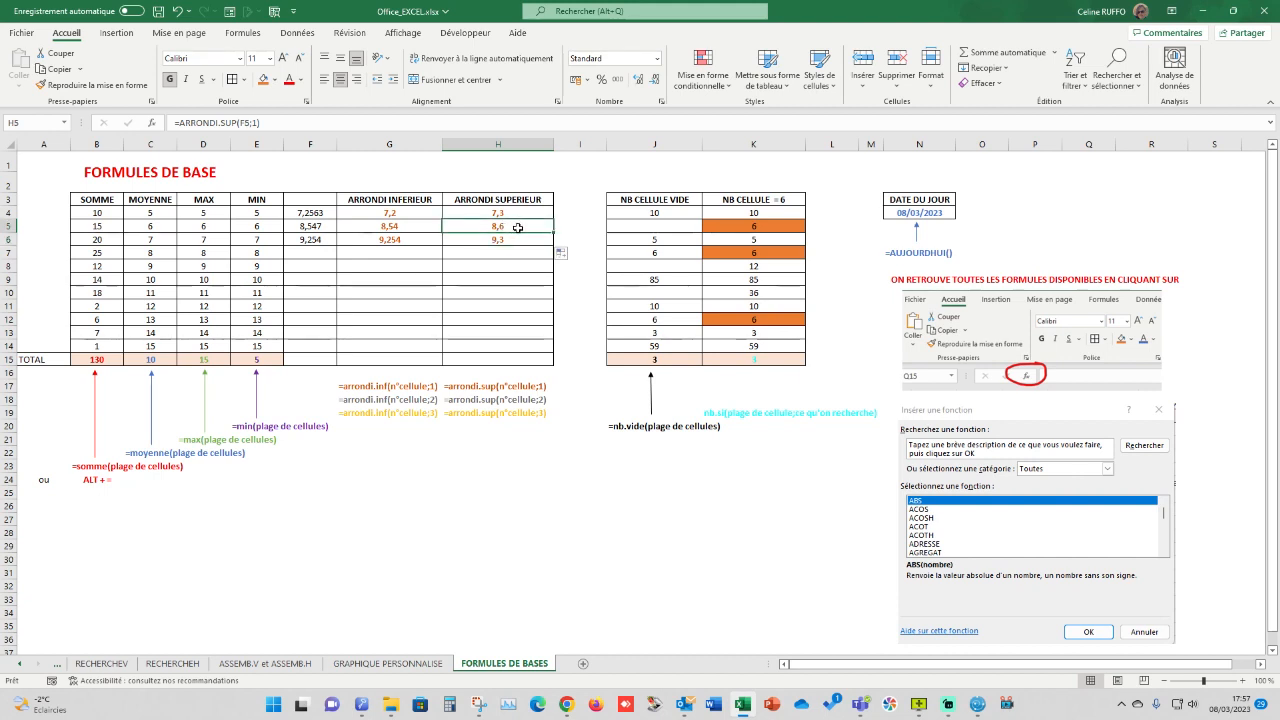
{"action": "left_click", "coordinate": [256, 122]}
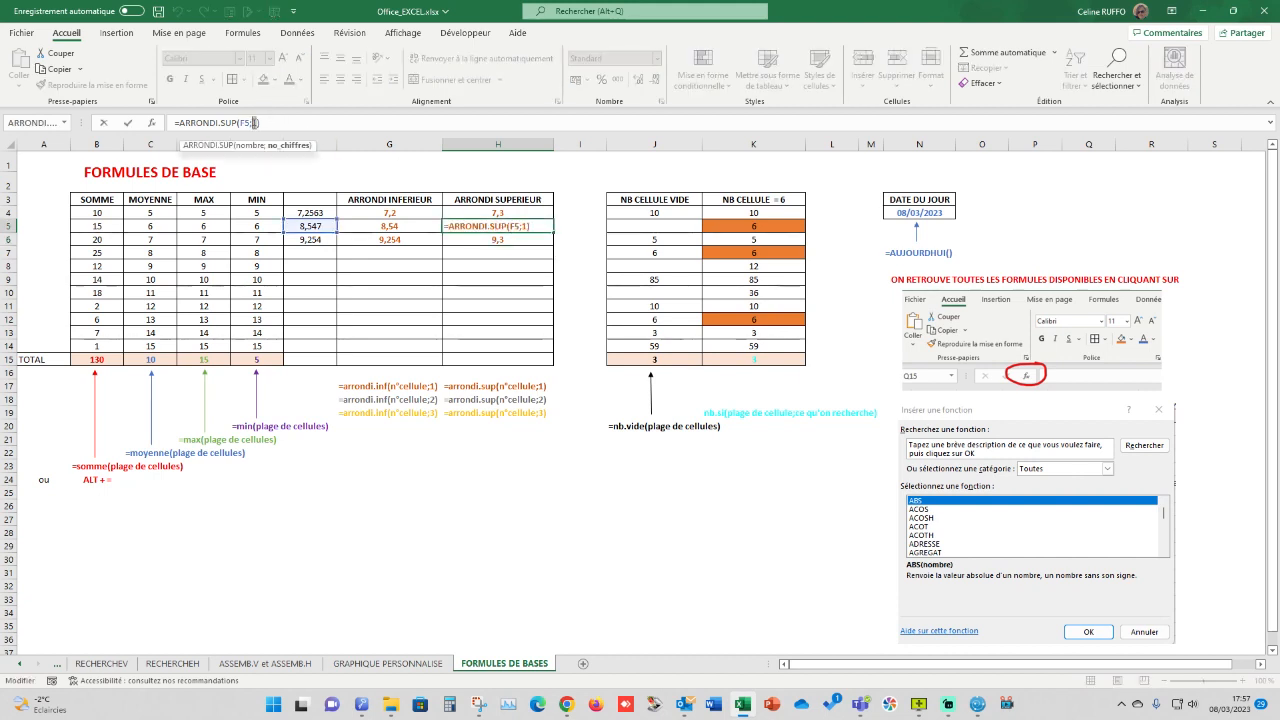
{"action": "key", "text": "Return"}
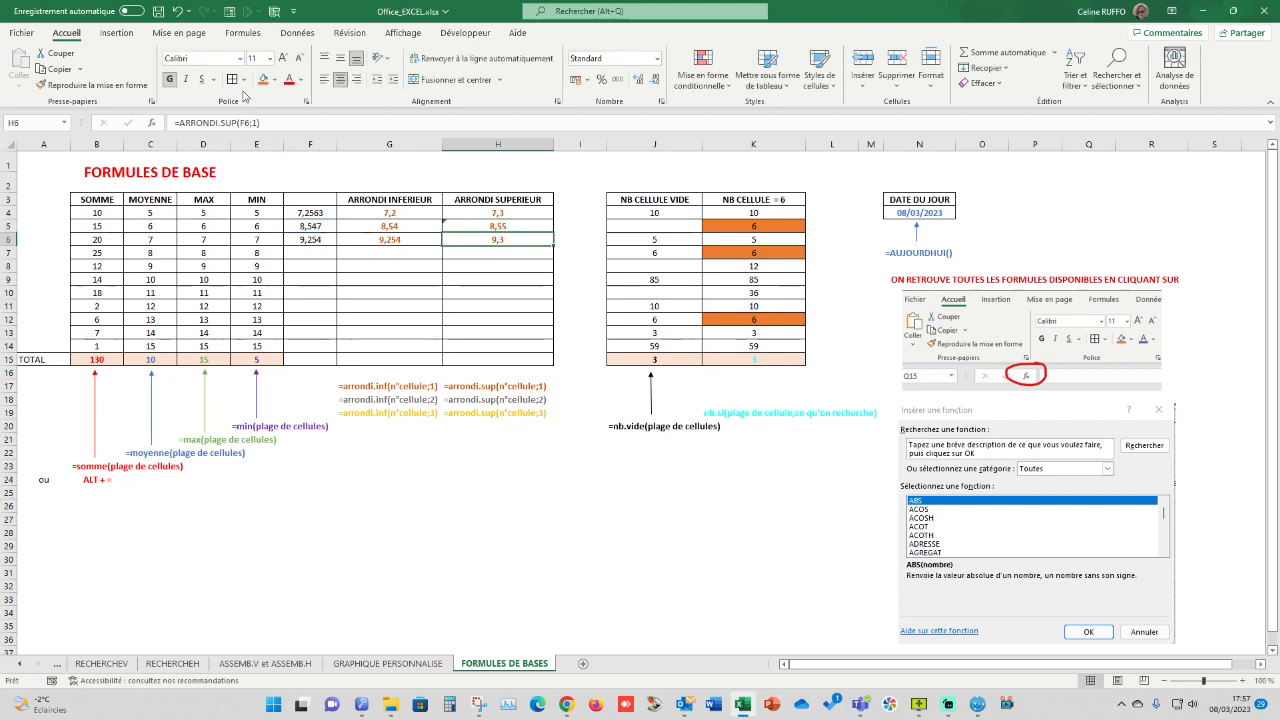
{"action": "left_click", "coordinate": [257, 122]}
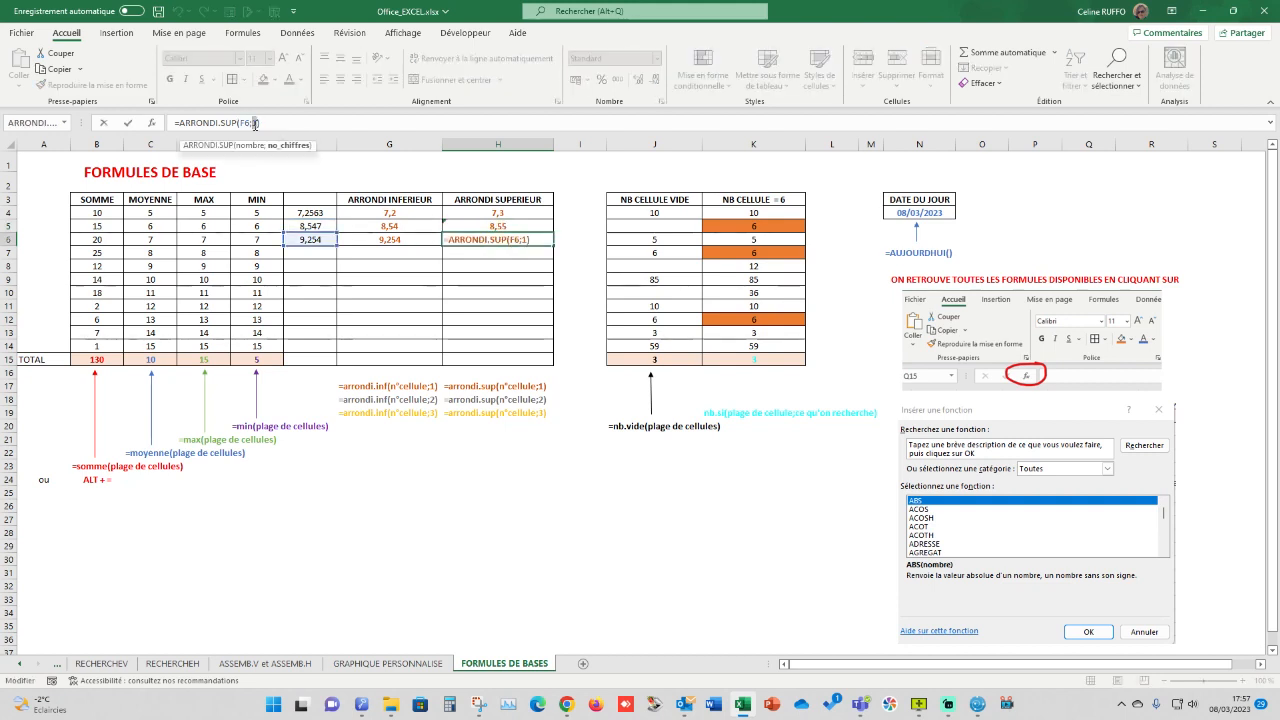
{"action": "key", "text": "Return"}
{"action": "left_click", "coordinate": [404, 317]}
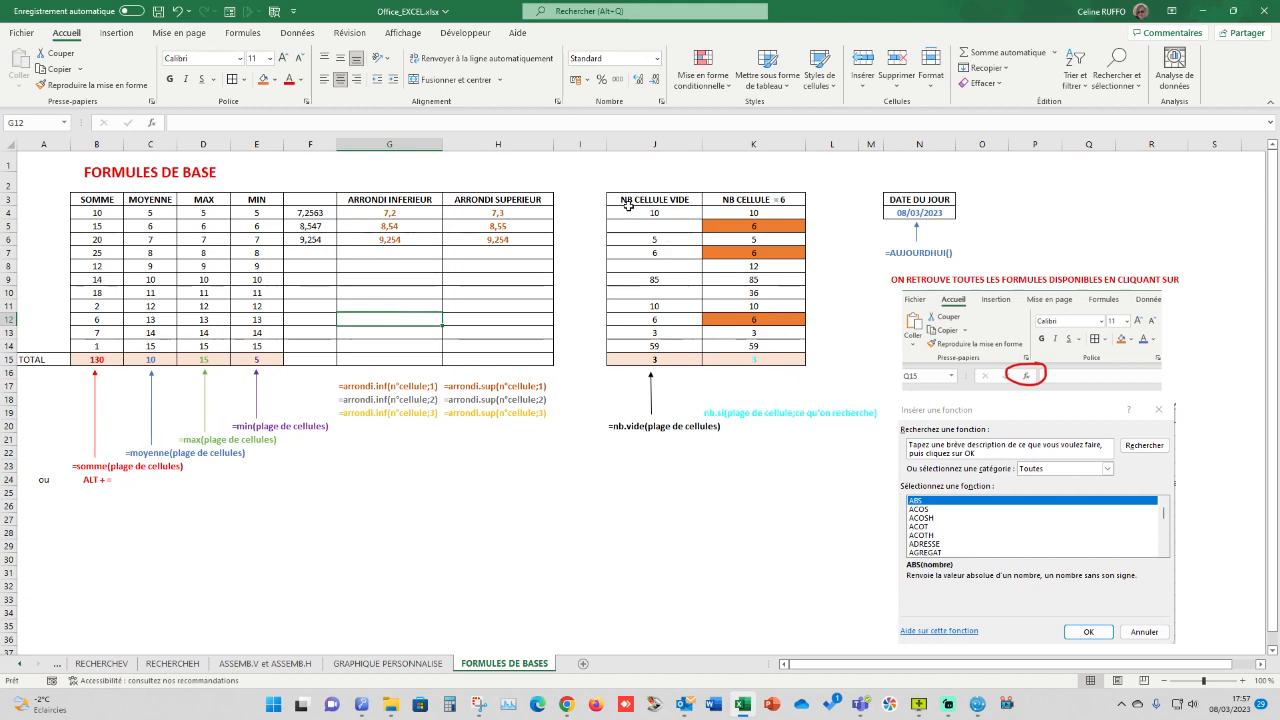
- Examine the range J4:J14 of the NB CELLULE VIDE column for its empty cells
{"action": "left_click_drag", "start_coordinate": [667, 211], "coordinate": [664, 346]}
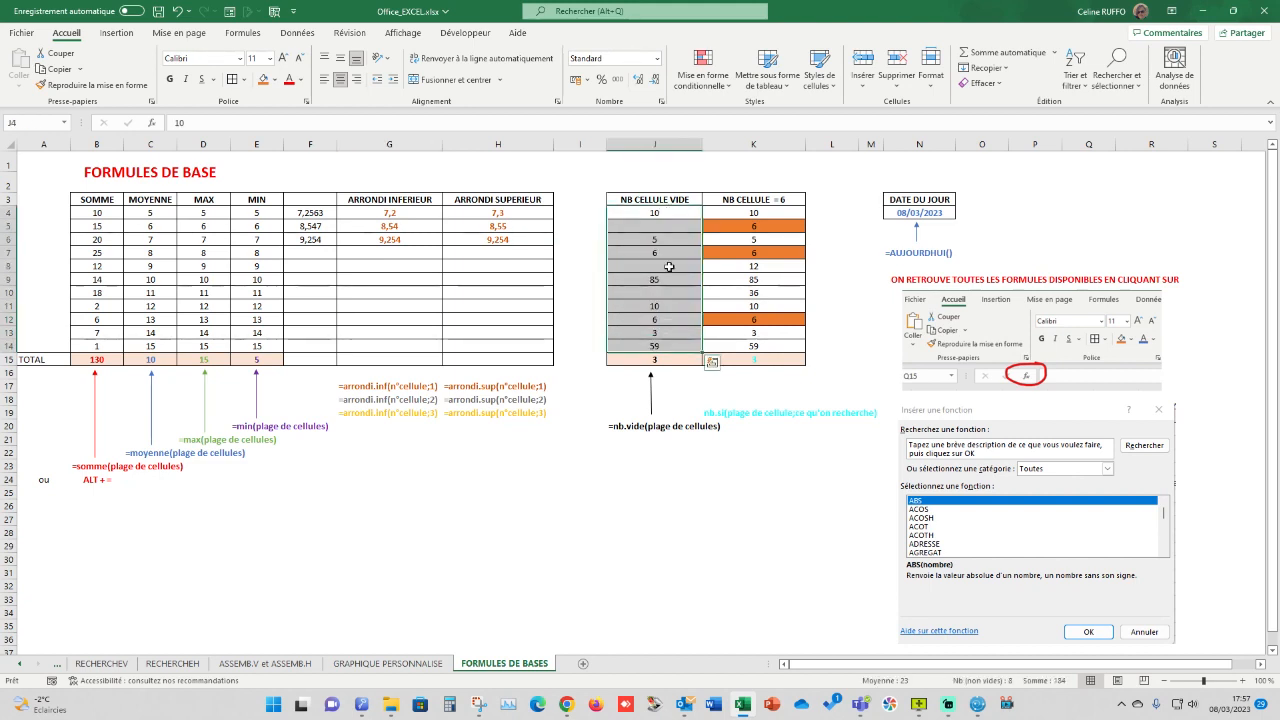
{"action": "left_click", "coordinate": [663, 226]}
{"action": "left_click", "coordinate": [662, 266]}
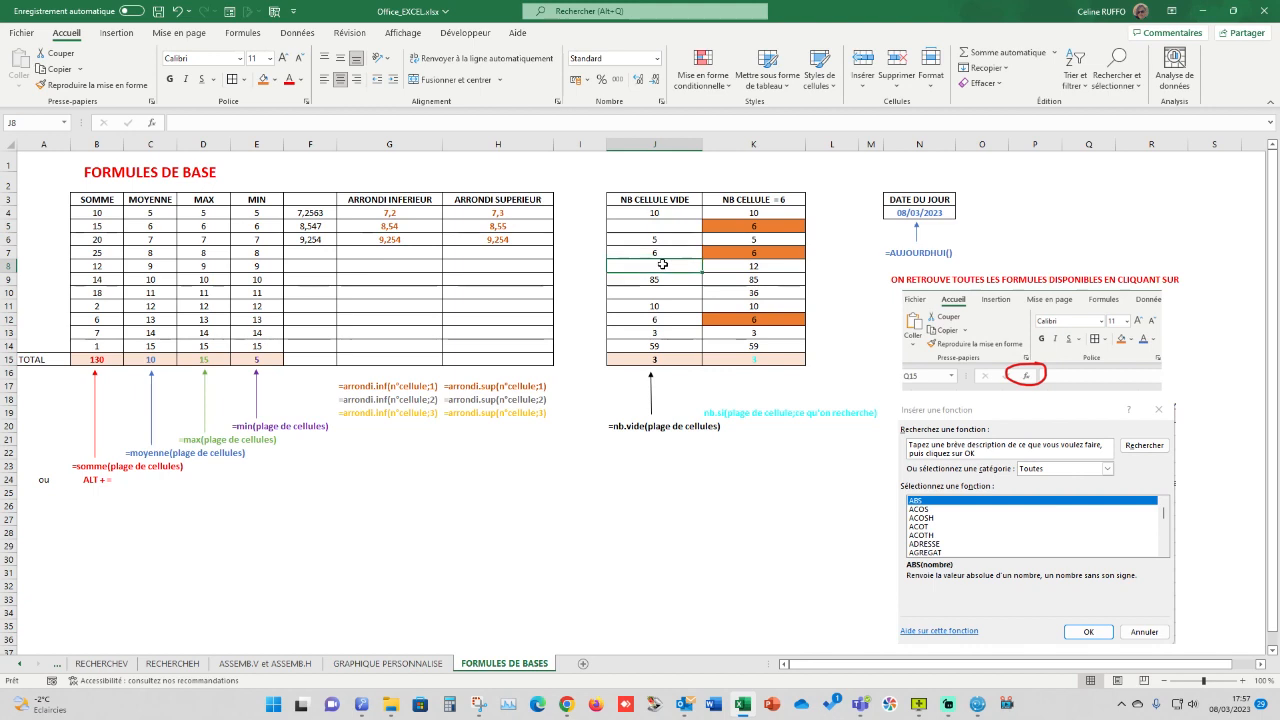
{"action": "left_click", "coordinate": [660, 292]}
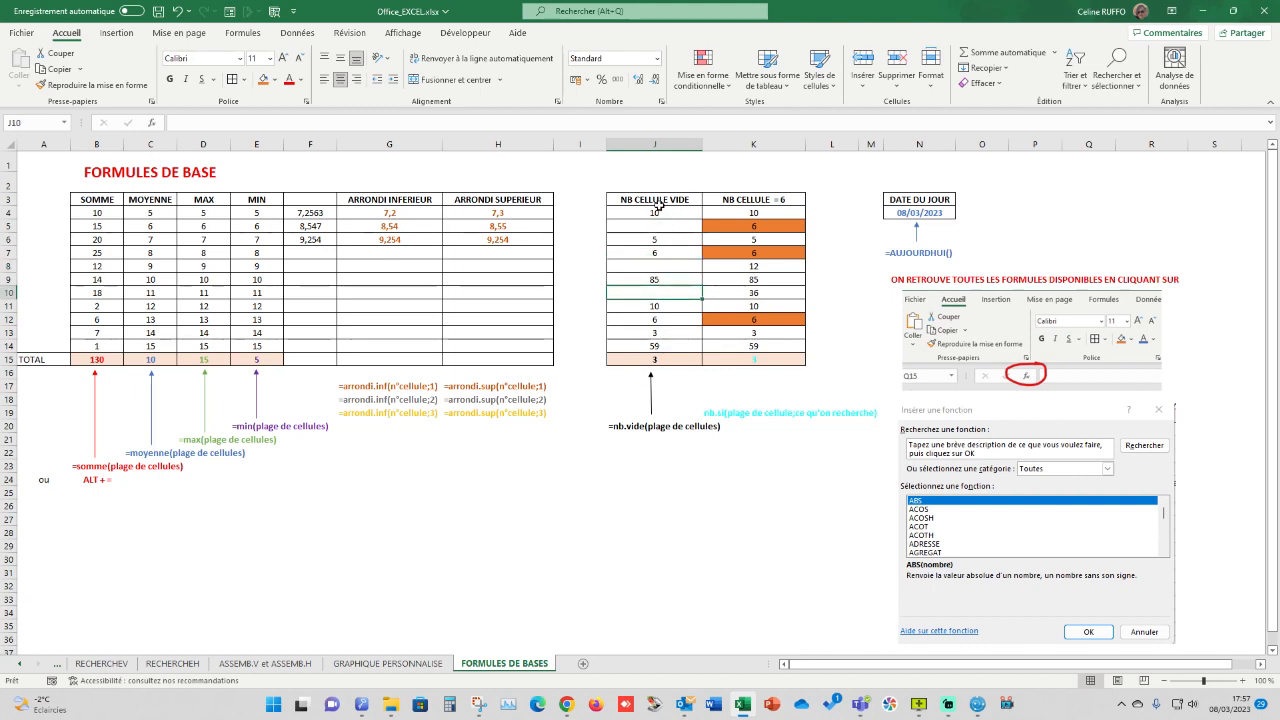
{"action": "left_click_drag", "start_coordinate": [655, 212], "coordinate": [656, 346]}
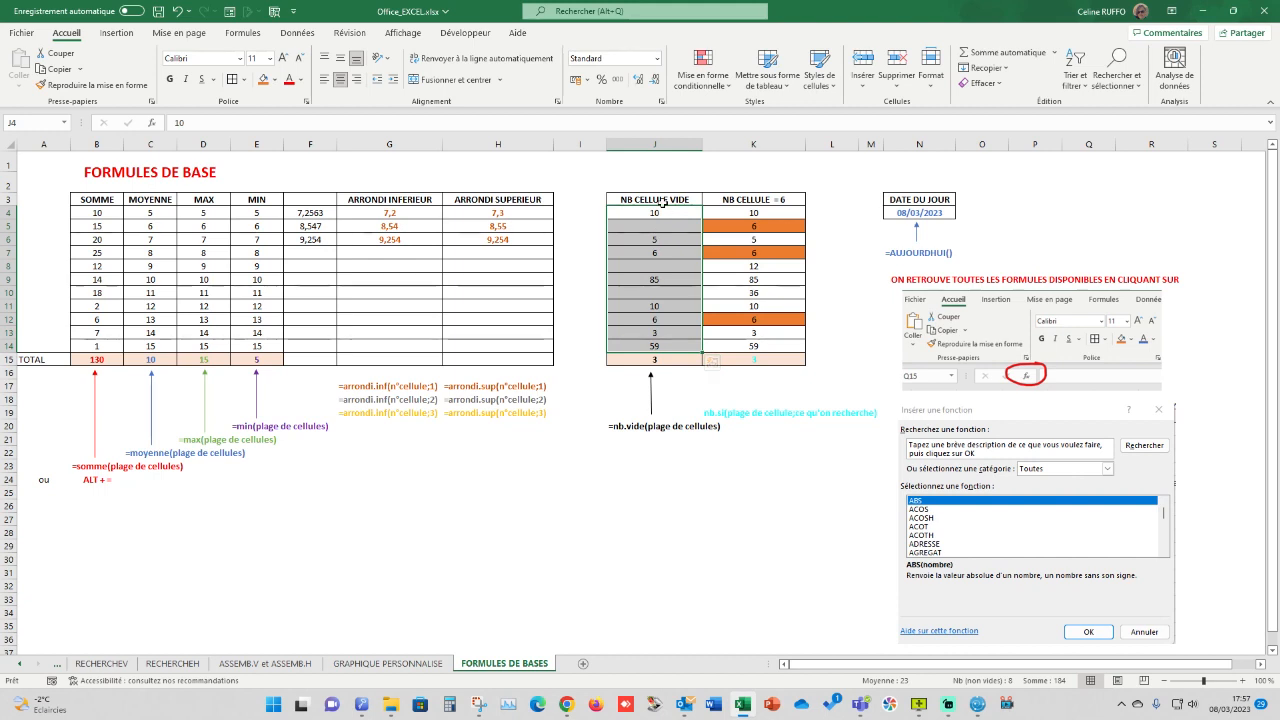
- Review the arguments of the NB.VIDE formula in J15 and close them without changes
{"action": "left_click", "coordinate": [659, 358]}
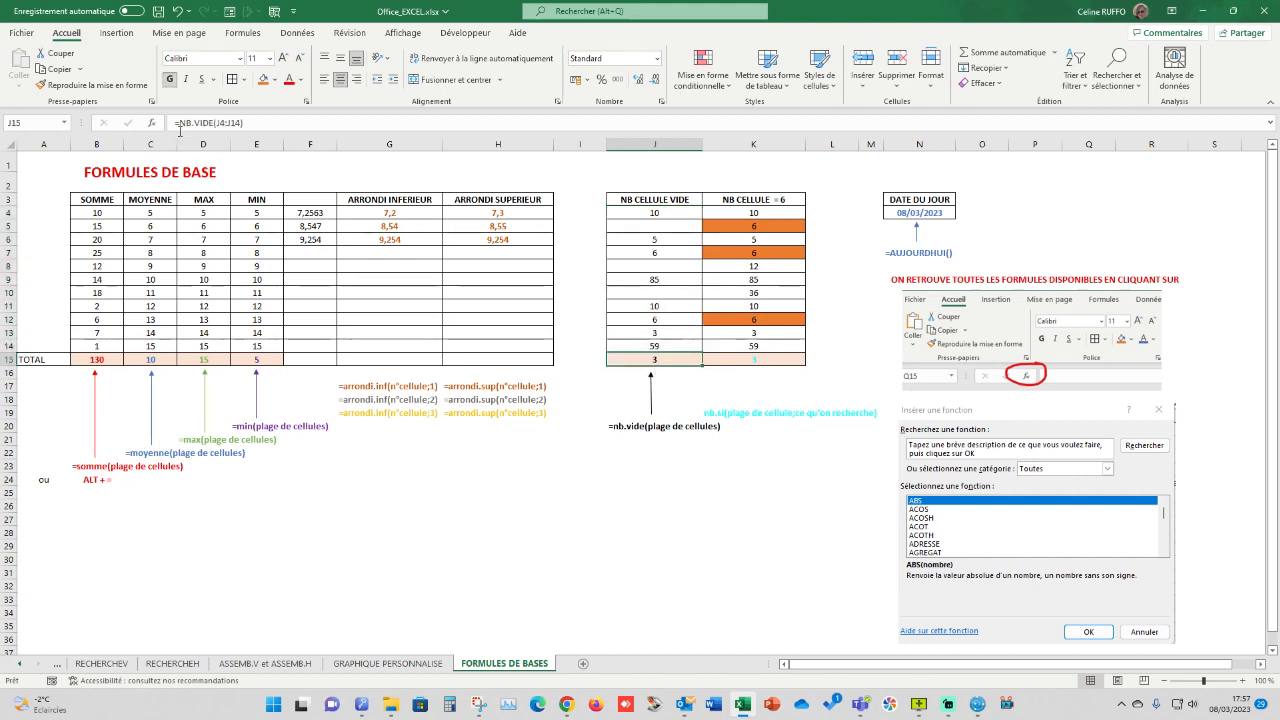
{"action": "left_click", "coordinate": [151, 124]}
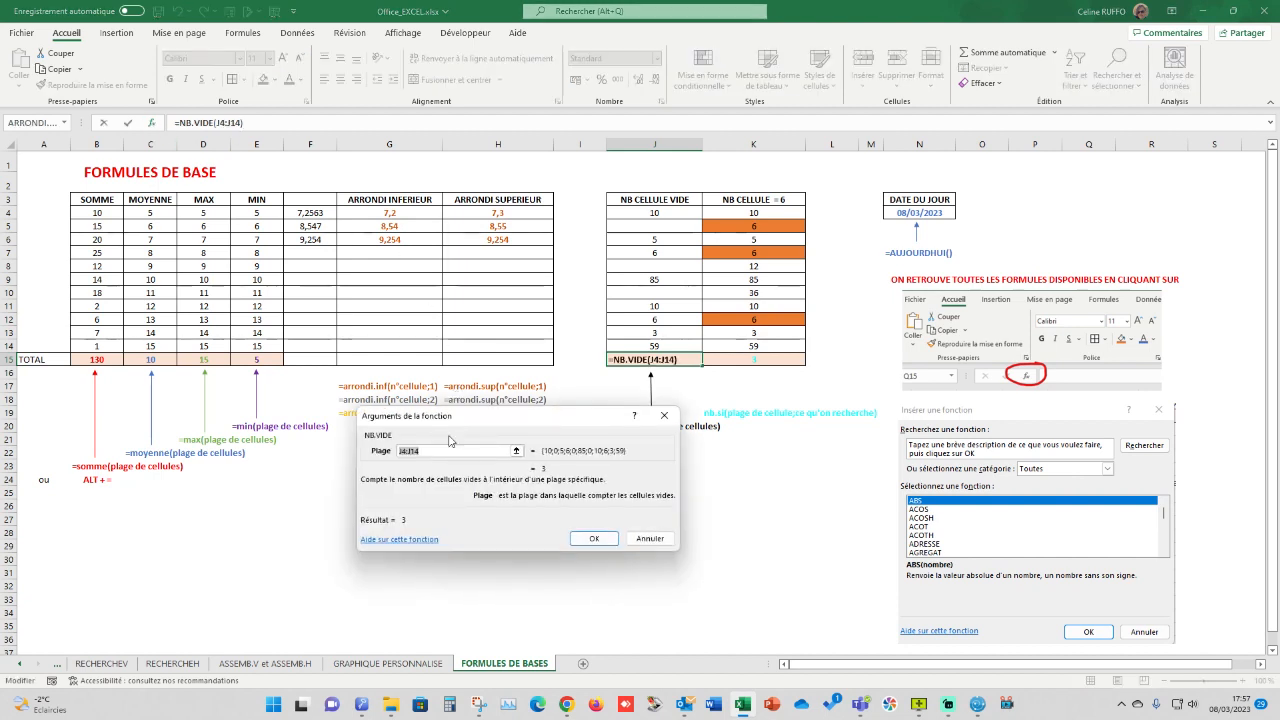
{"action": "left_click", "coordinate": [645, 537]}
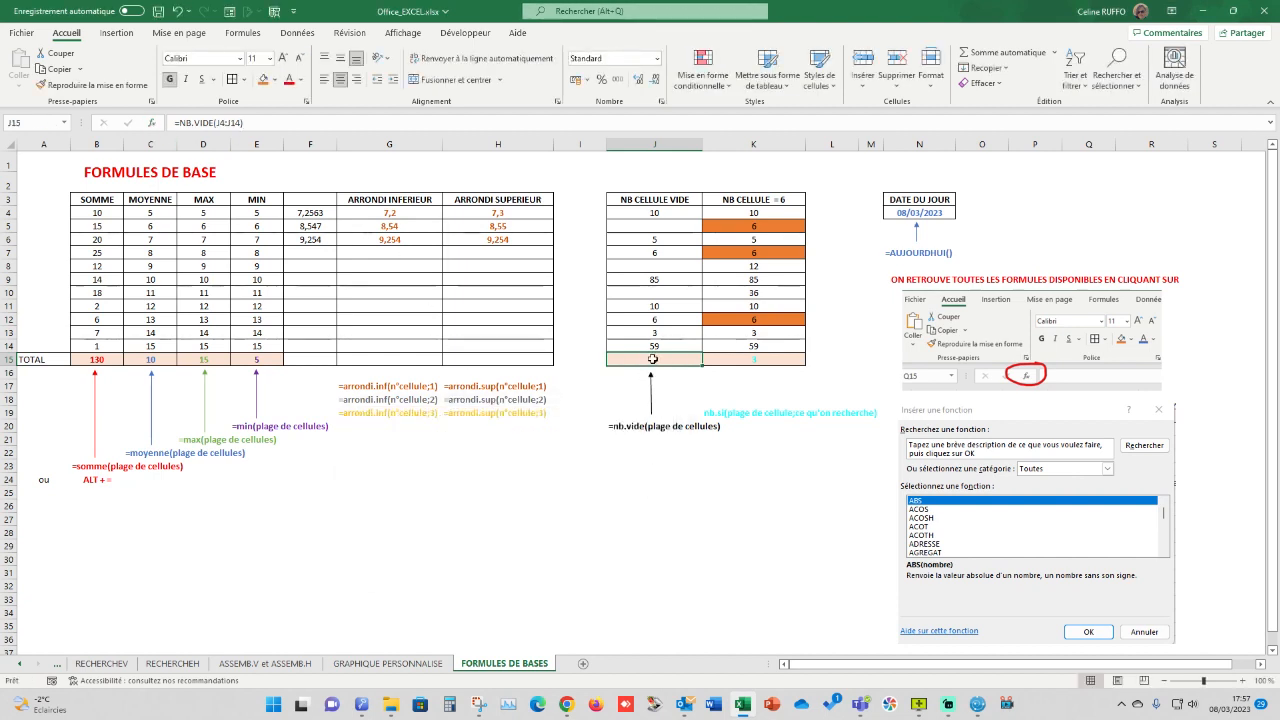
- Clear J15 and search the function library for "nombre vide" to replace its formula
{"action": "left_click", "coordinate": [151, 124]}
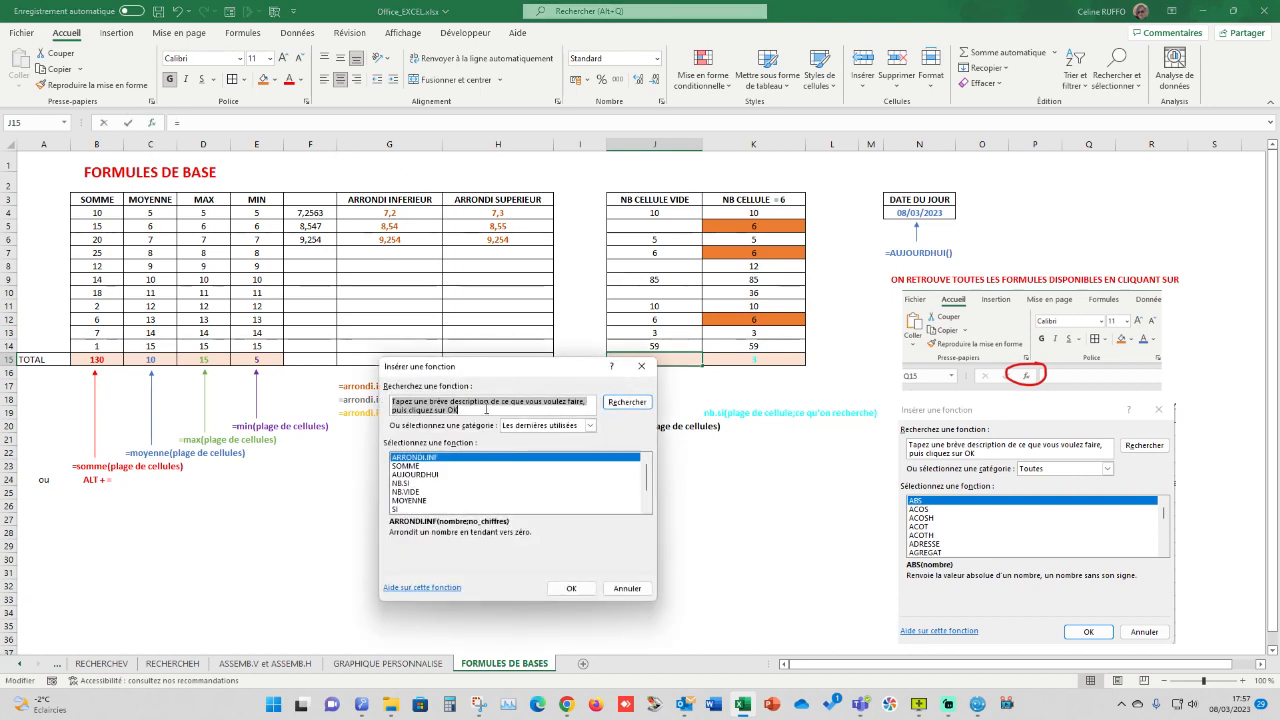
{"action": "type", "text": "nombre vide"}
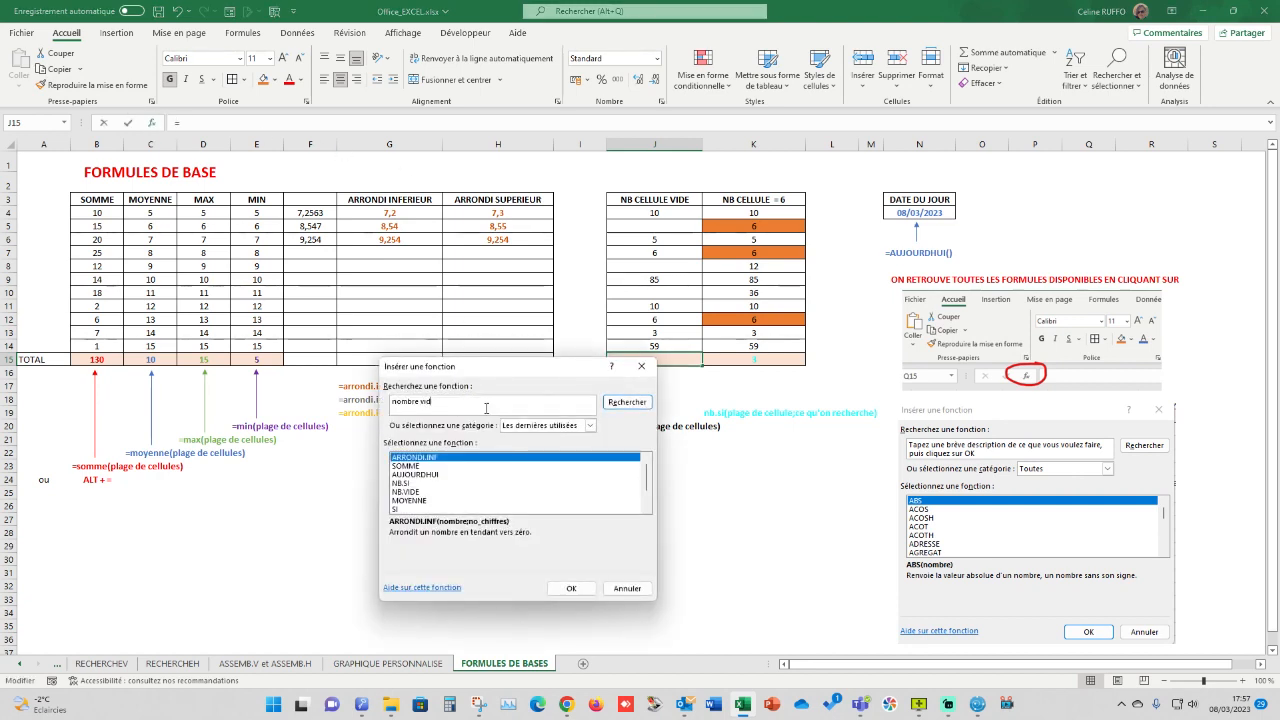
{"action": "left_click", "coordinate": [627, 402]}
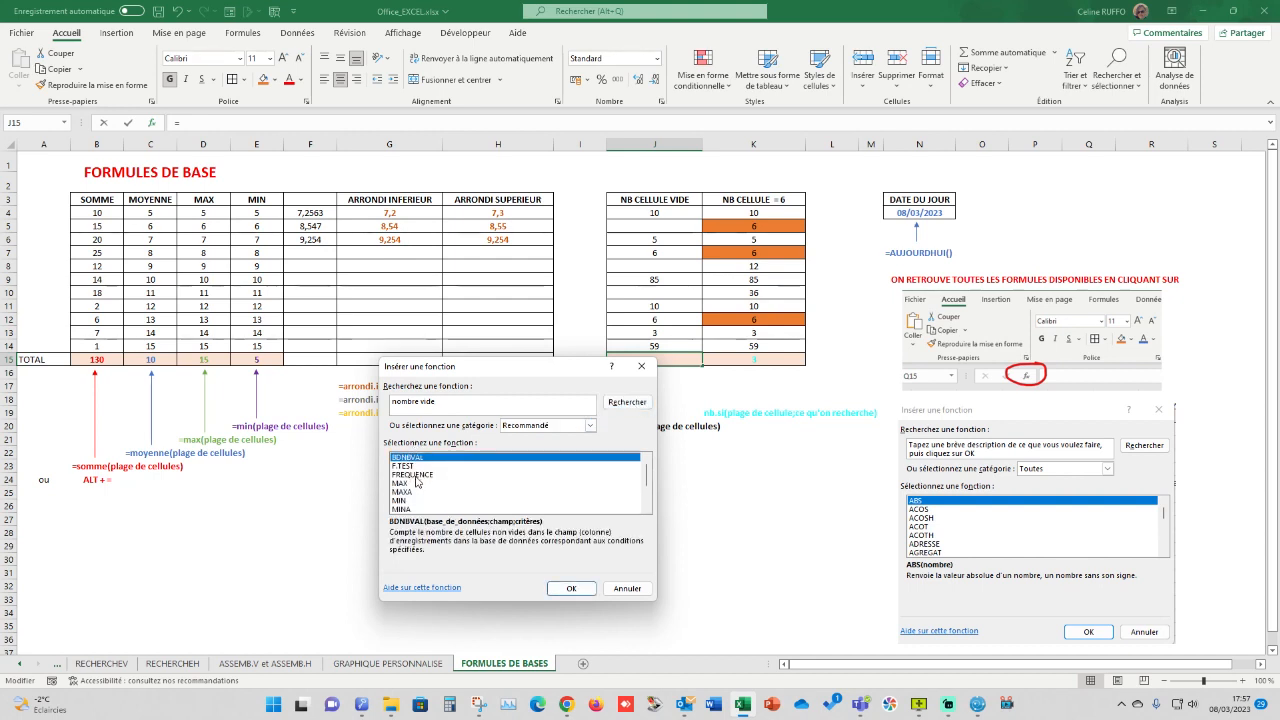
{"action": "scroll", "coordinate": [419, 486], "scroll_direction": "down", "scroll_amount": 1}
{"action": "scroll", "coordinate": [419, 486], "scroll_direction": "down", "scroll_amount": 1}
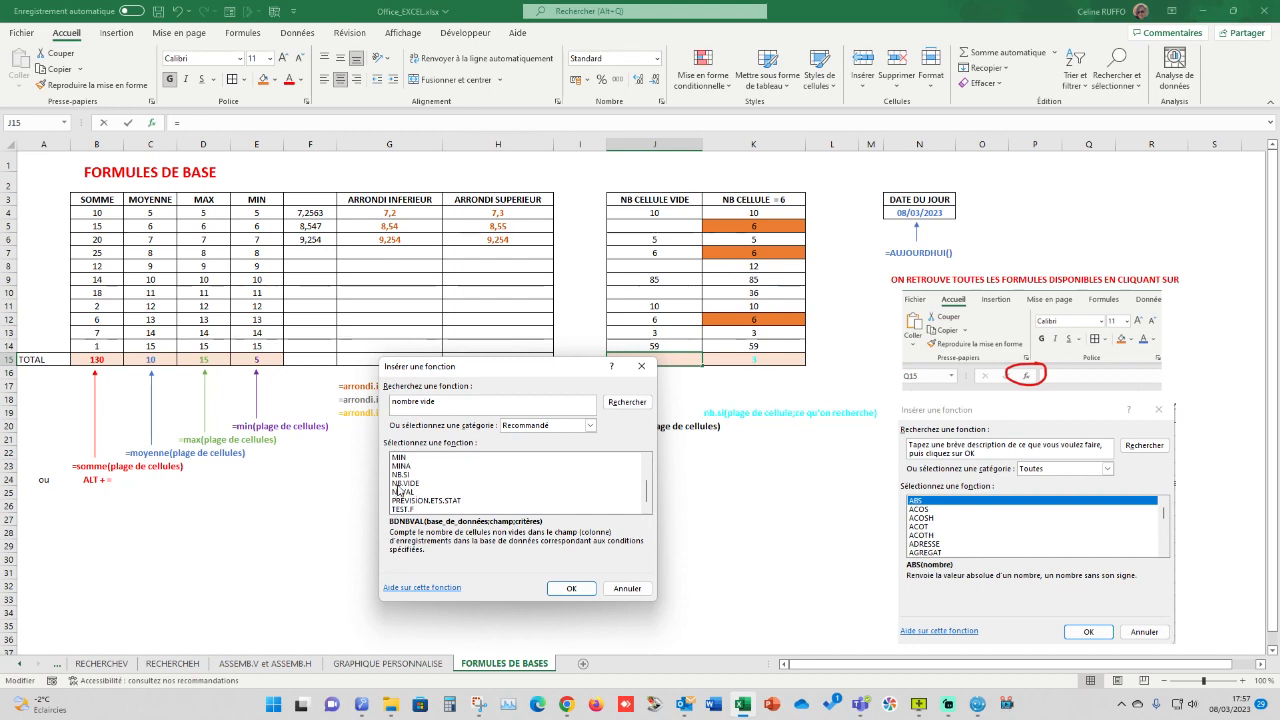
- Insert the NB.VIDE function in J15 with J4:J14 as its range
{"action": "left_click", "coordinate": [400, 485]}
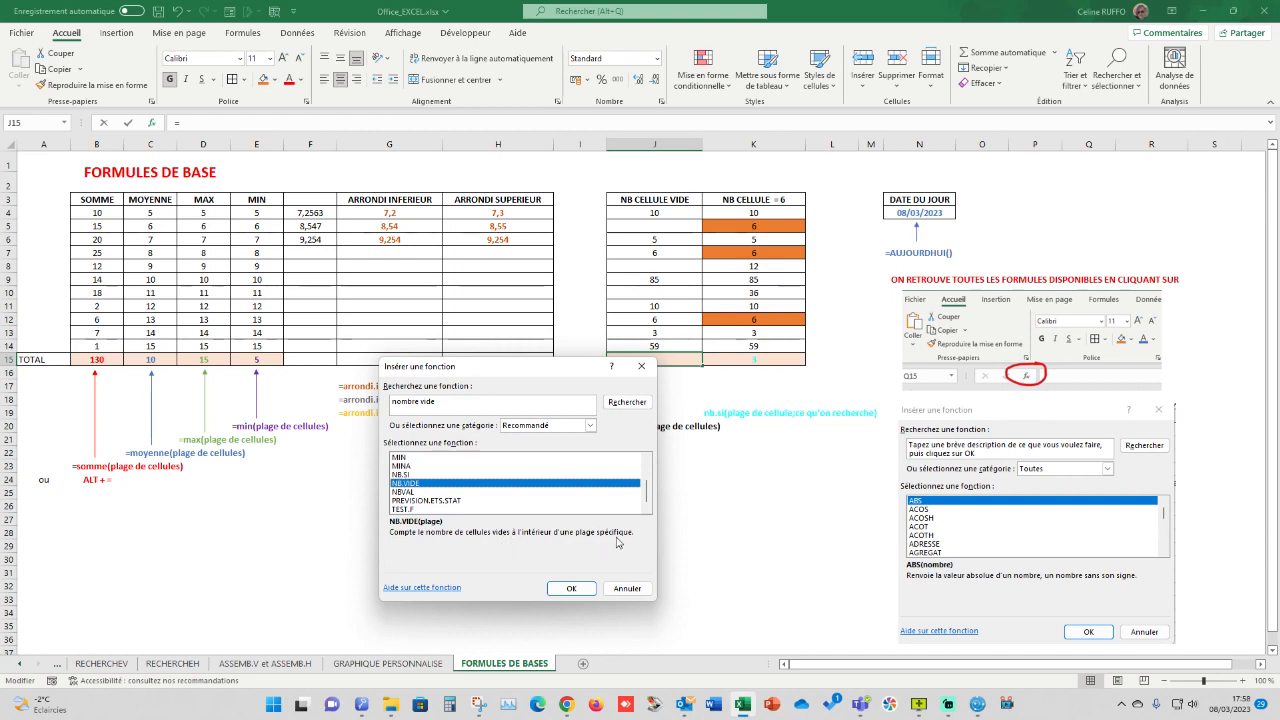
{"action": "left_click", "coordinate": [572, 589]}
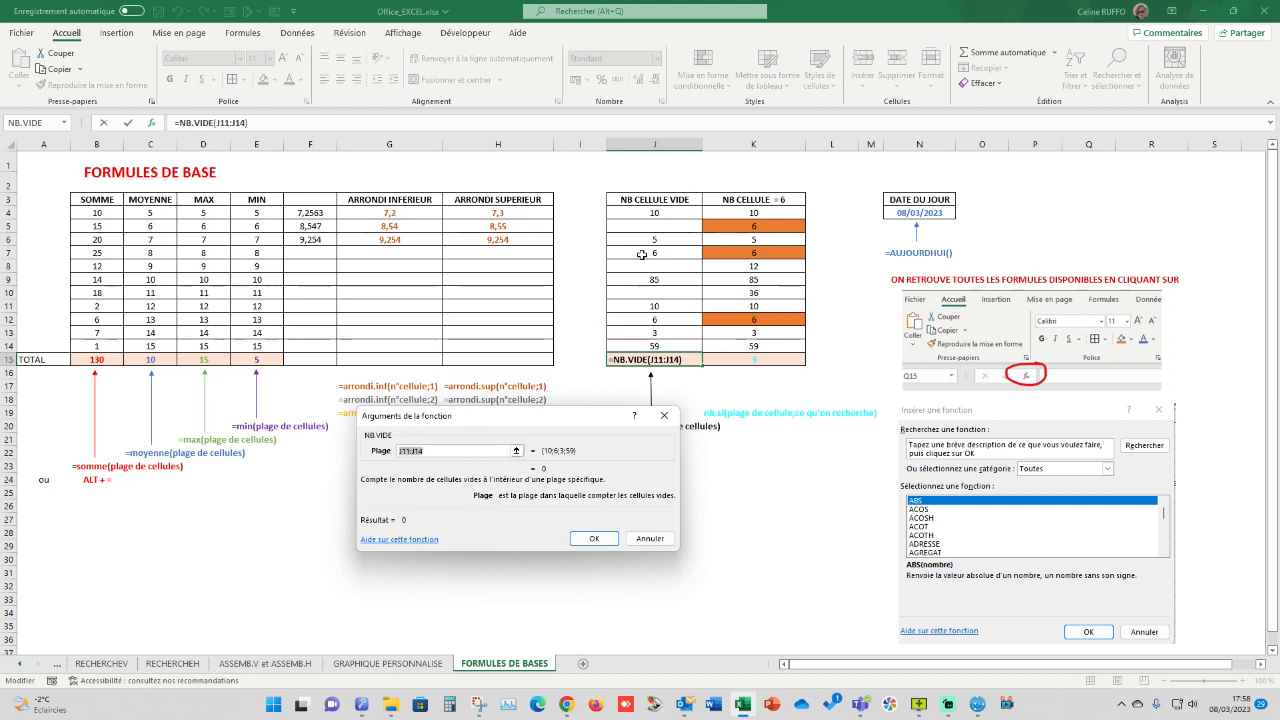
{"action": "left_click_drag", "start_coordinate": [655, 212], "coordinate": [669, 342]}
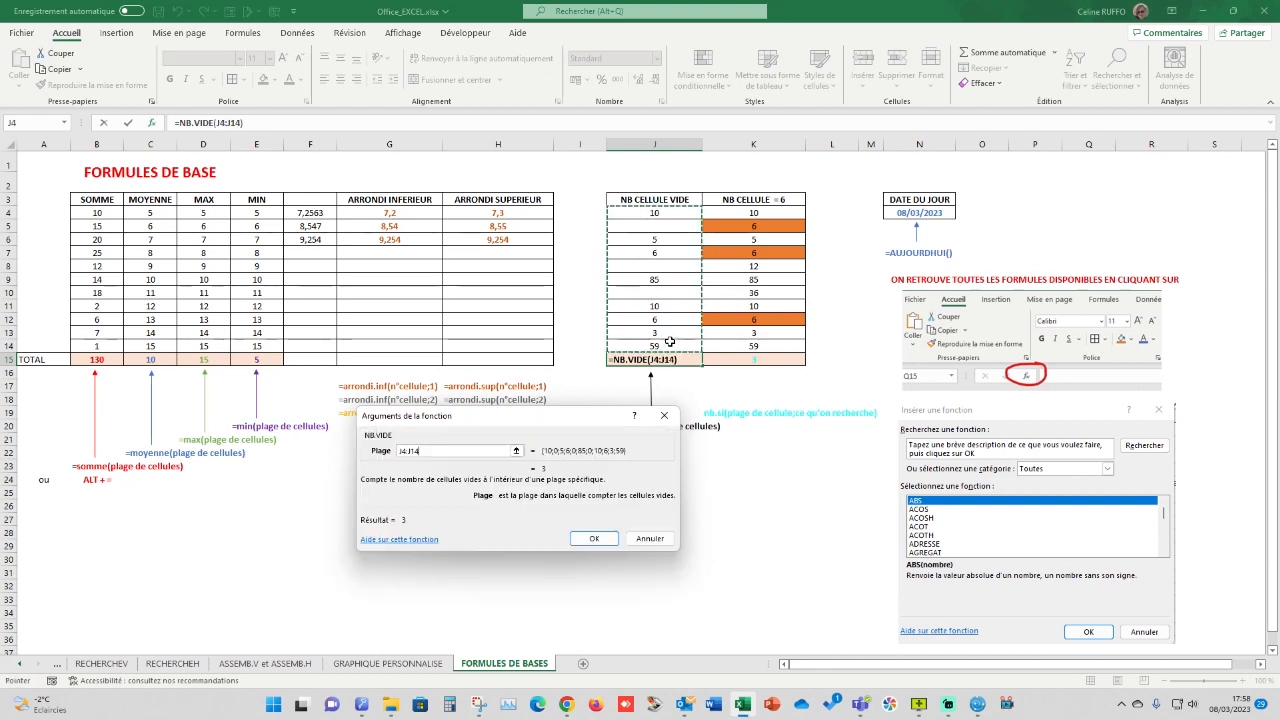
{"action": "key", "text": "Return"}
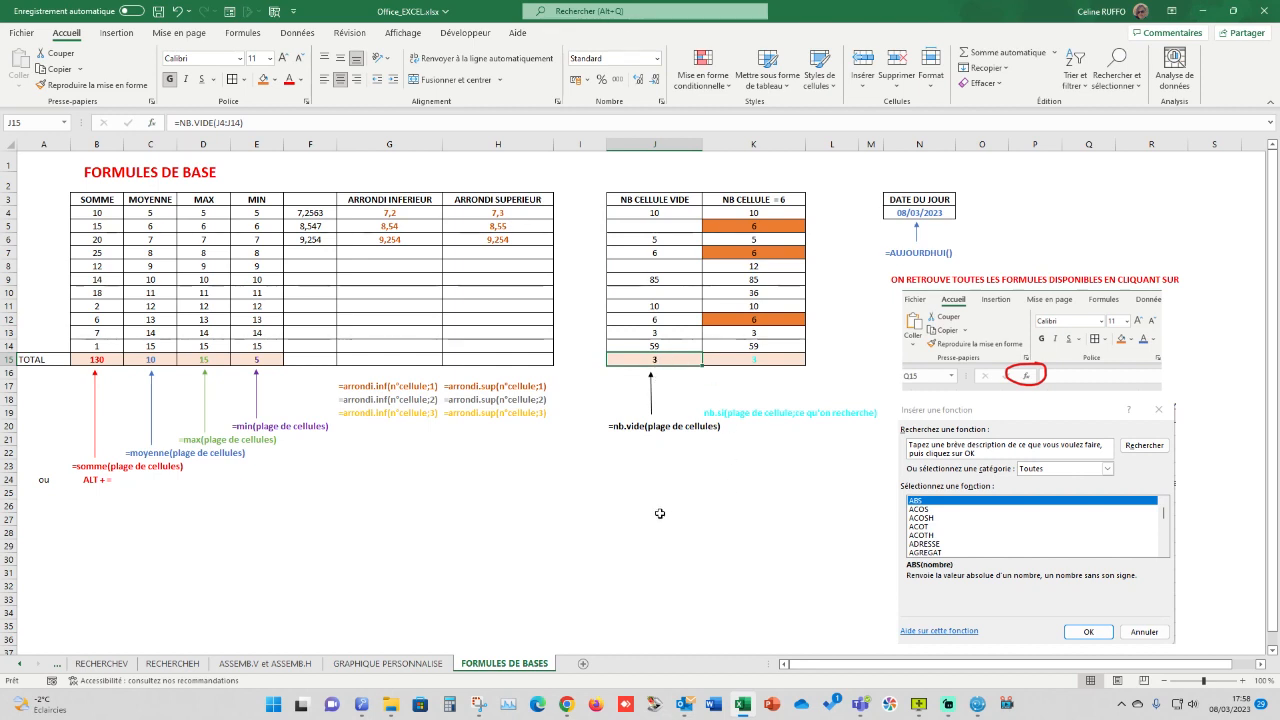
- Check the empty cells J5, J8 and J10 against the count in J15
{"action": "left_click", "coordinate": [660, 230]}
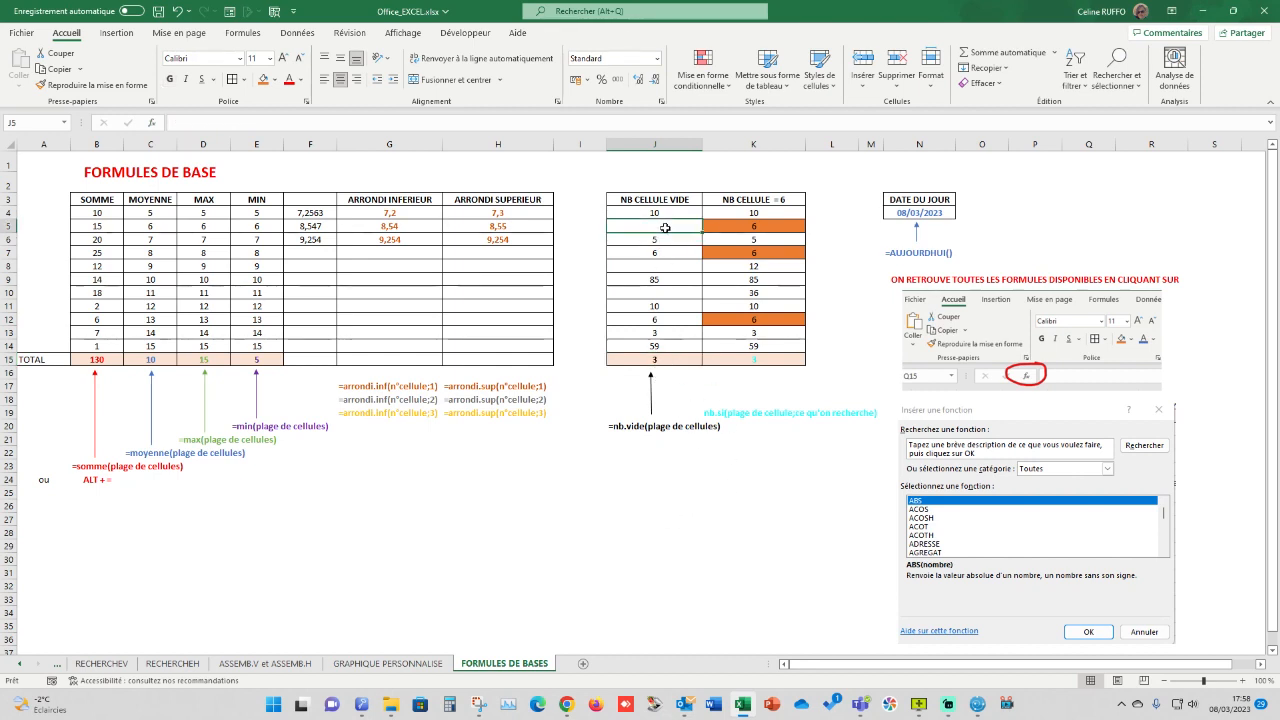
{"action": "left_click", "coordinate": [665, 267]}
{"action": "left_click", "coordinate": [664, 296]}
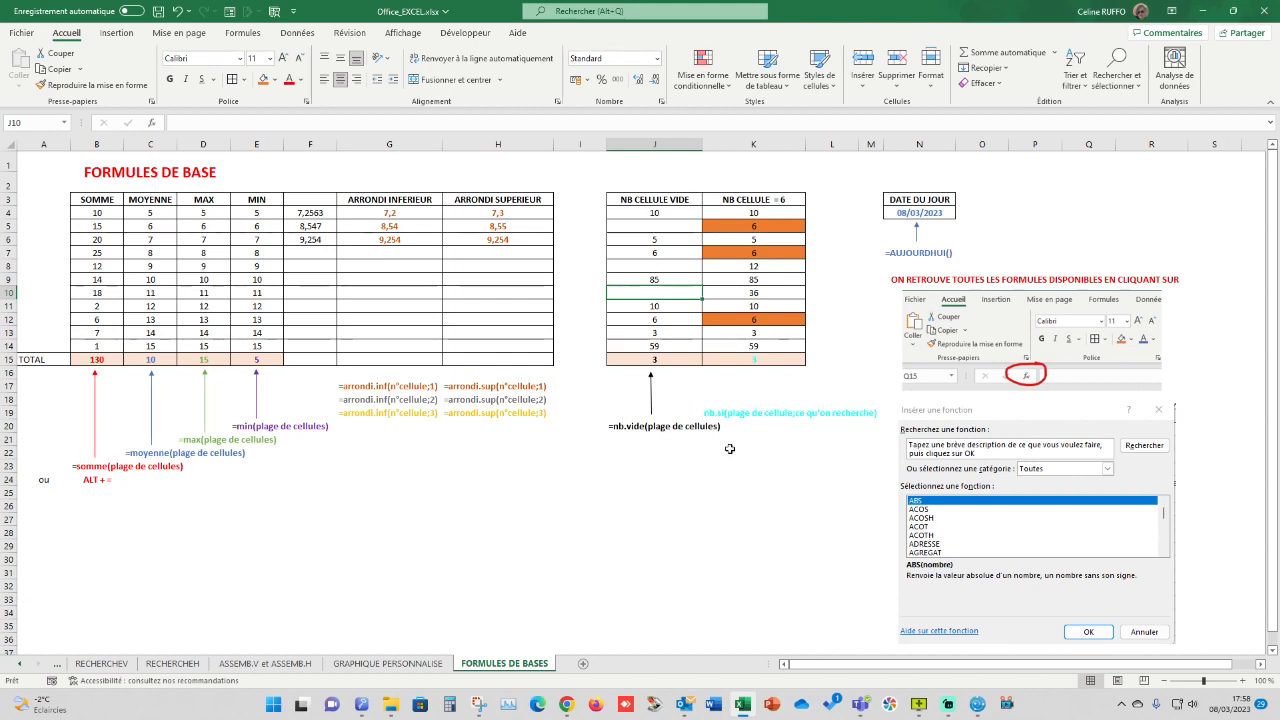
- Clear the total in K15 under NB CELLULE = 6 and start inserting a function there
{"action": "left_click_drag", "start_coordinate": [768, 211], "coordinate": [758, 350]}
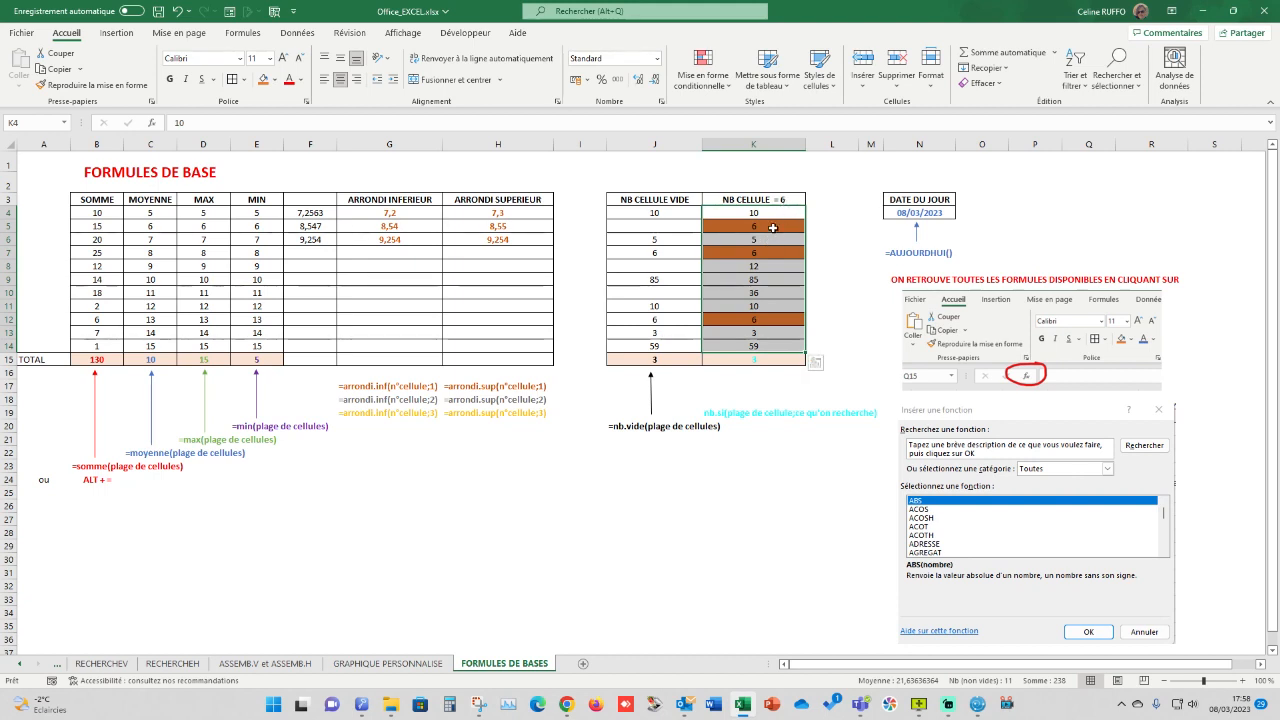
{"action": "left_click", "coordinate": [757, 360]}
{"action": "key", "text": "Delete"}
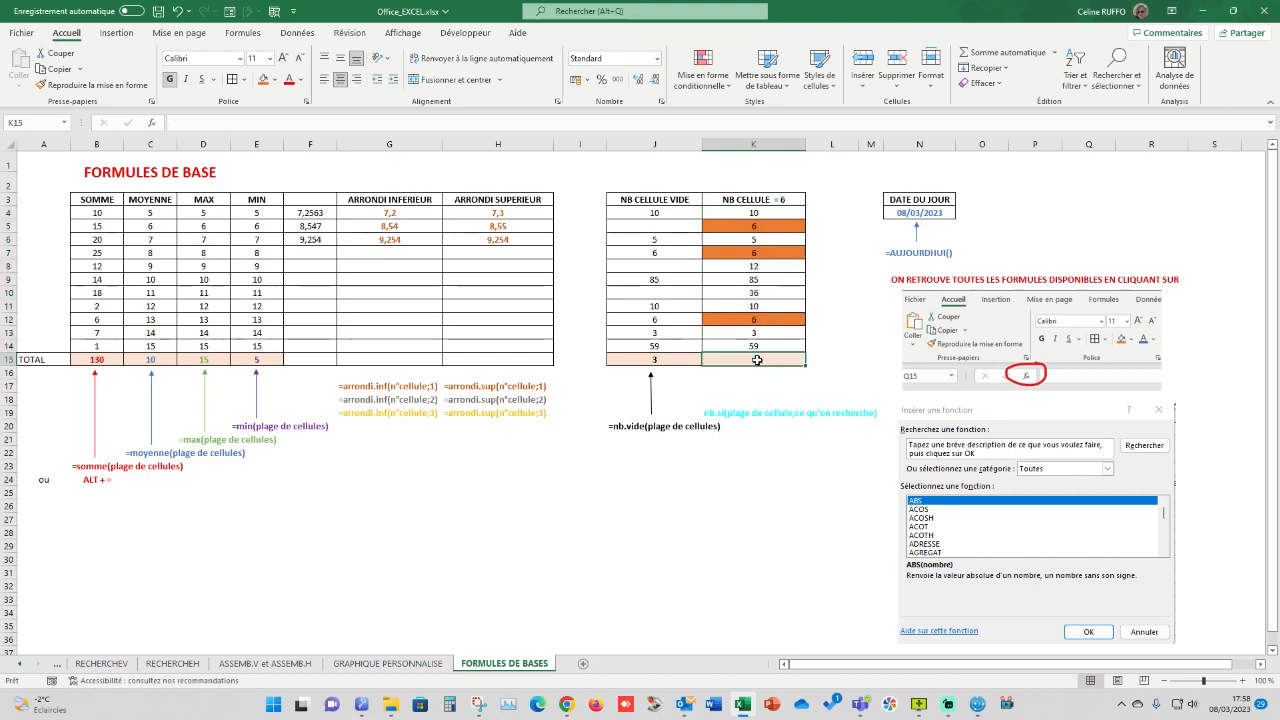
{"action": "type", "text": "="}
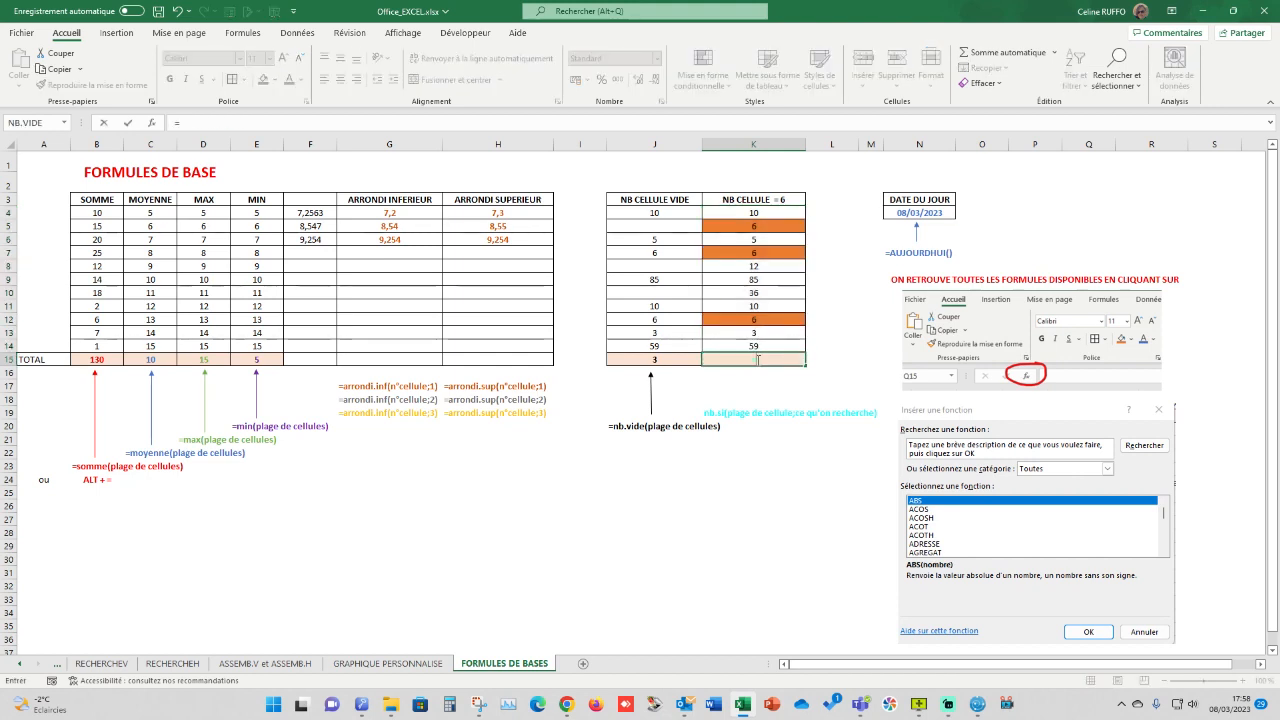
{"action": "left_click", "coordinate": [151, 123]}
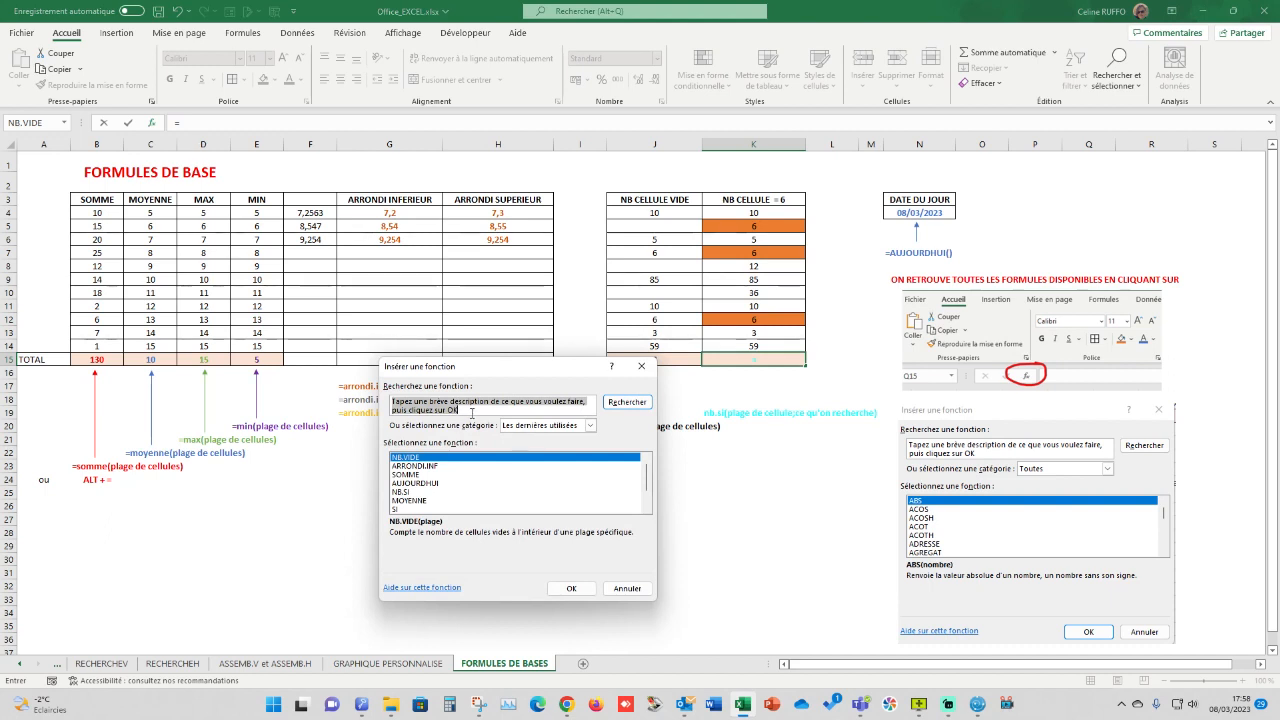
- Search the function library for "nombre" and for "nombre egal"
{"action": "type", "text": "nombre"}
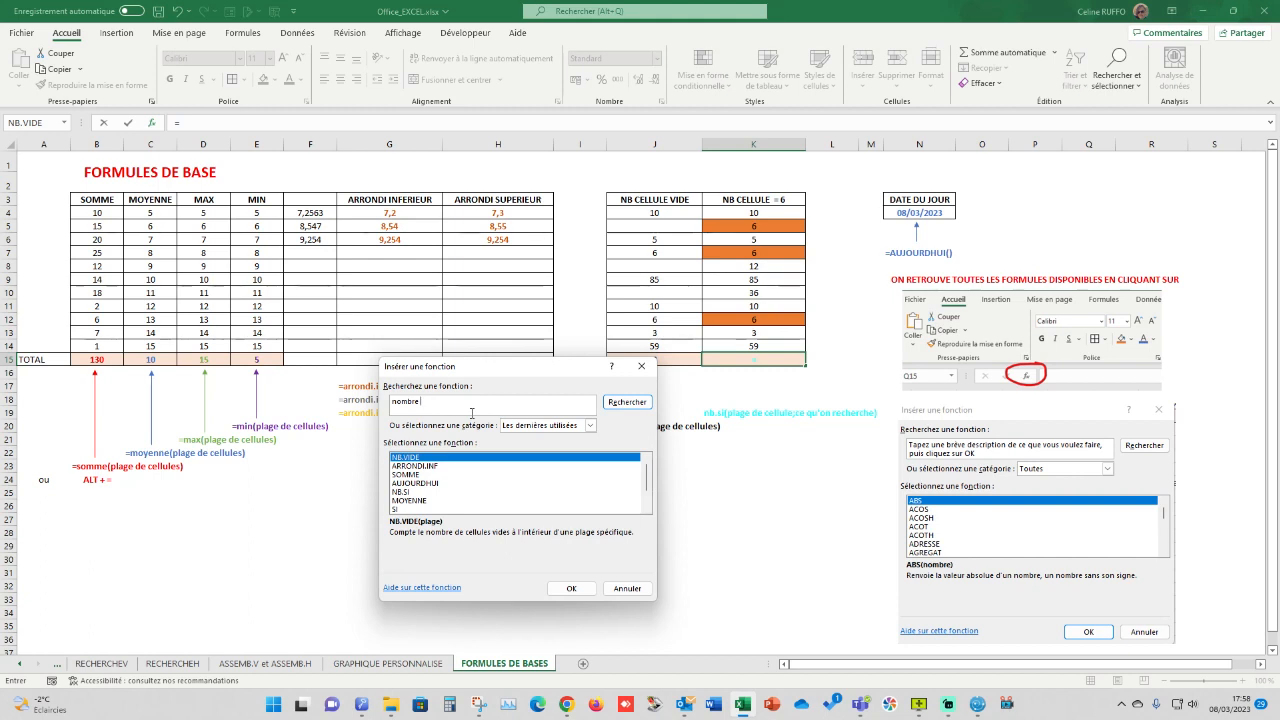
{"action": "key", "text": "Return"}
{"action": "scroll", "coordinate": [432, 470], "scroll_direction": "down", "scroll_amount": 5}
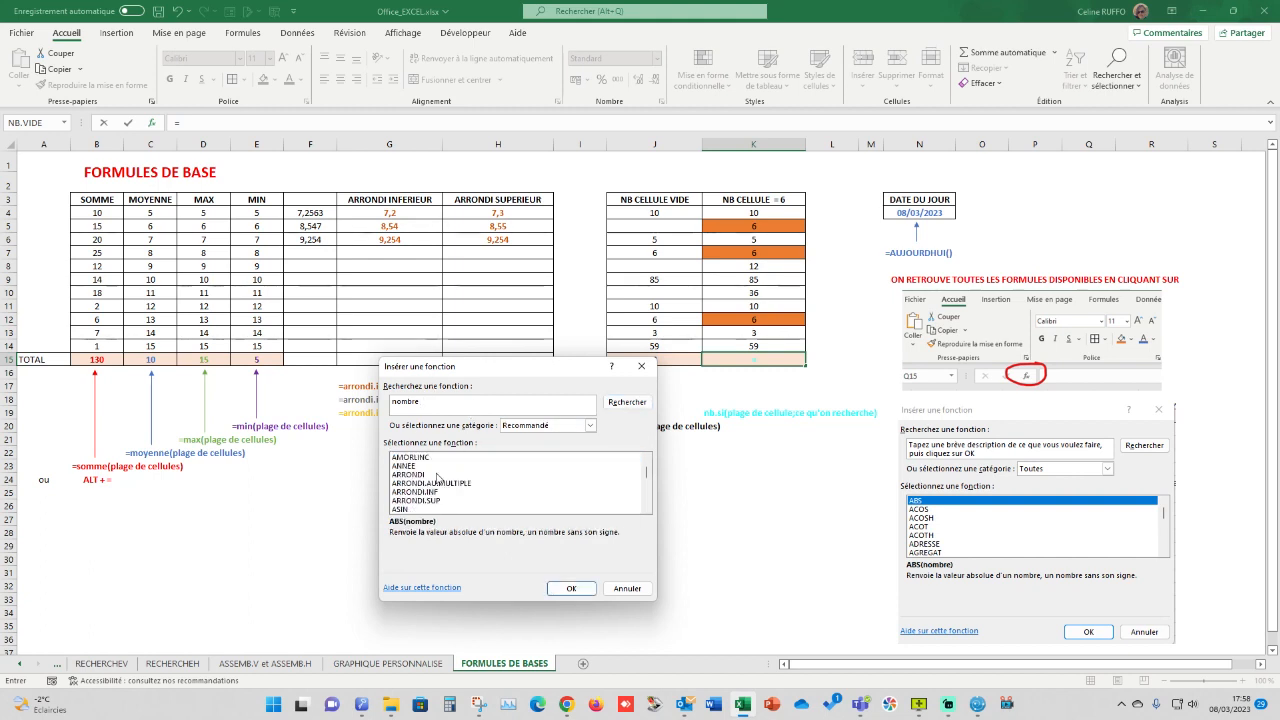
{"action": "left_click", "coordinate": [437, 401]}
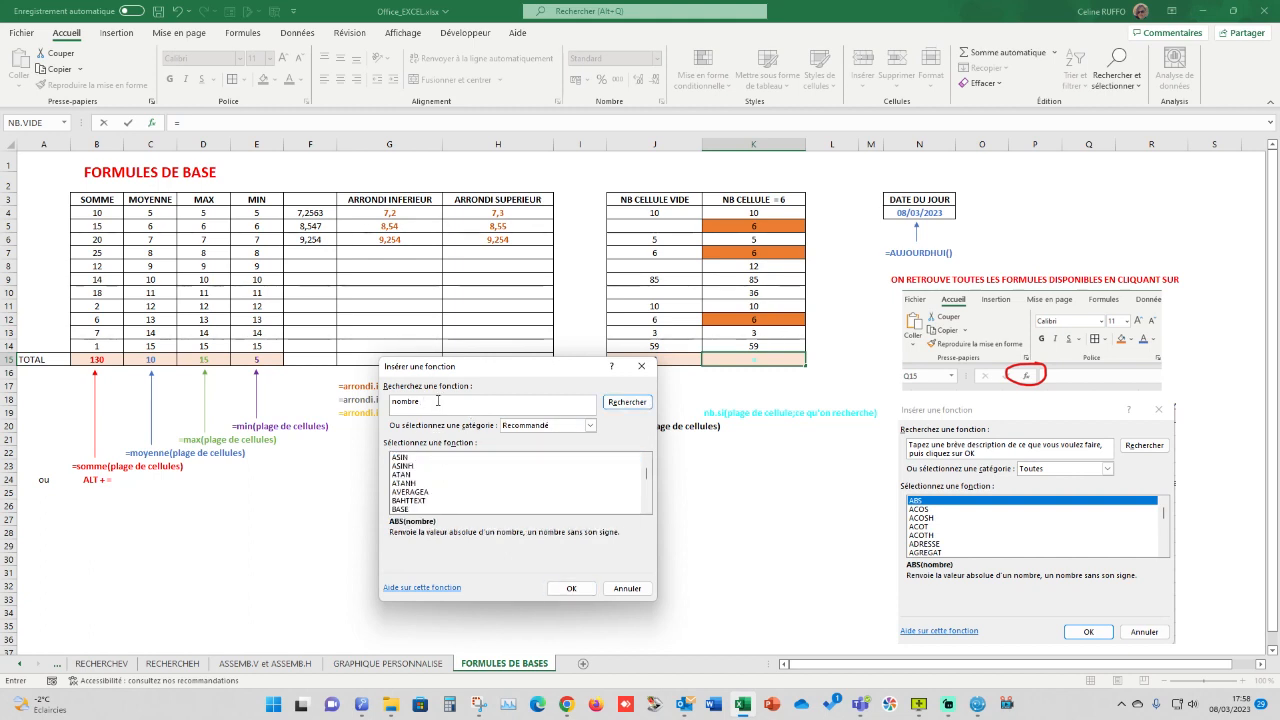
{"action": "type", "text": "egal"}
{"action": "key", "text": "Return"}
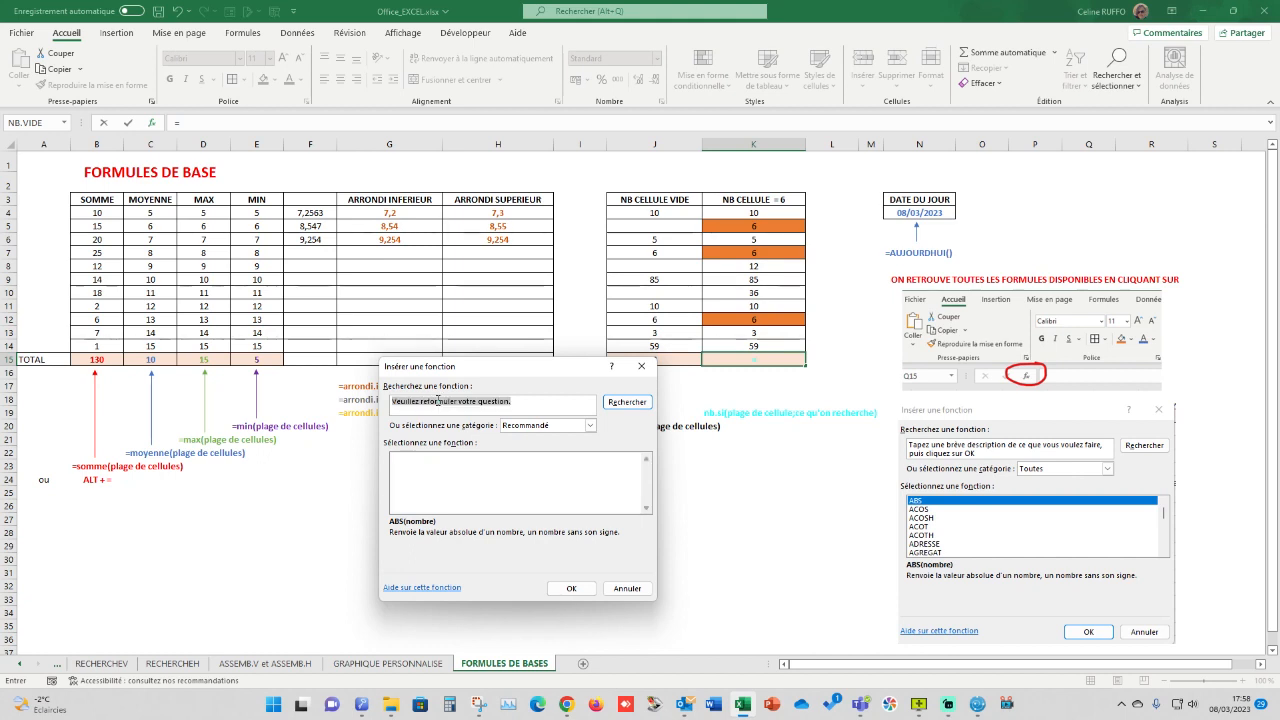
- Search the function library for "nombre si" and look through the suggested functions
{"action": "left_click", "coordinate": [540, 400]}
{"action": "left_click_drag", "start_coordinate": [540, 400], "coordinate": [333, 403]}
{"action": "type", "text": "nombre s"}
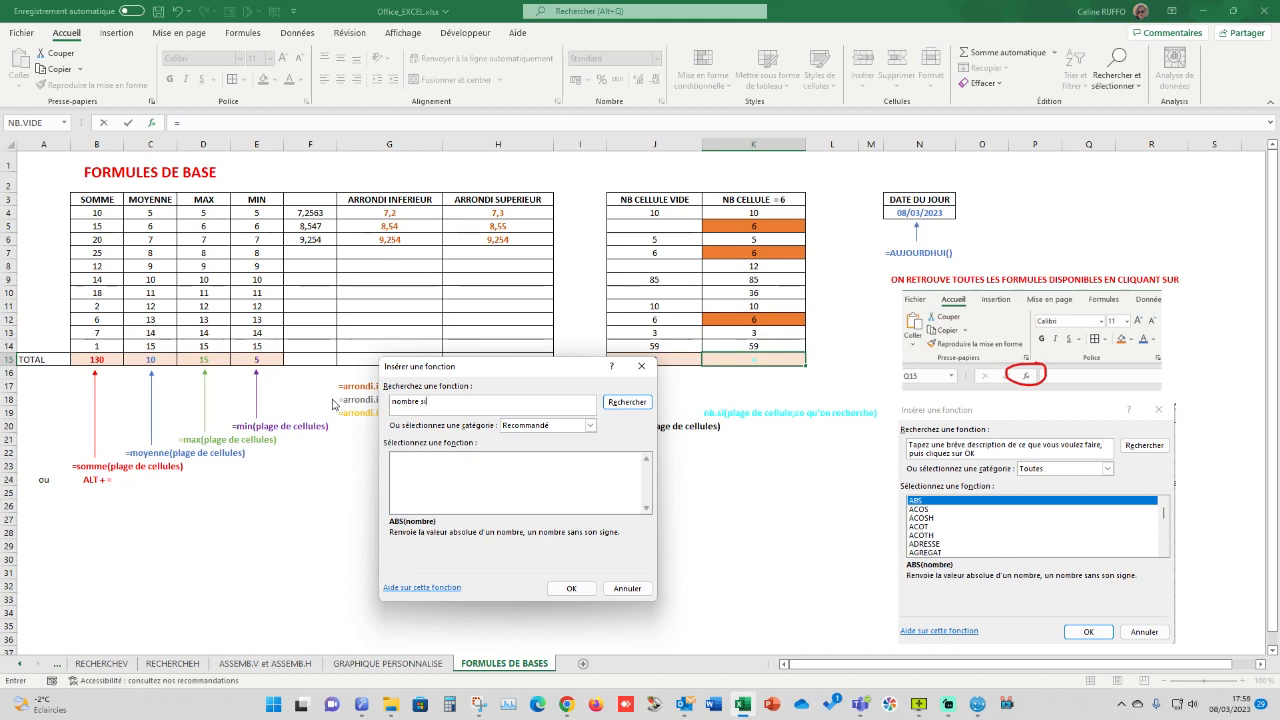
{"action": "type", "text": "i"}
{"action": "scroll", "coordinate": [451, 483], "scroll_direction": "down", "scroll_amount": 5}
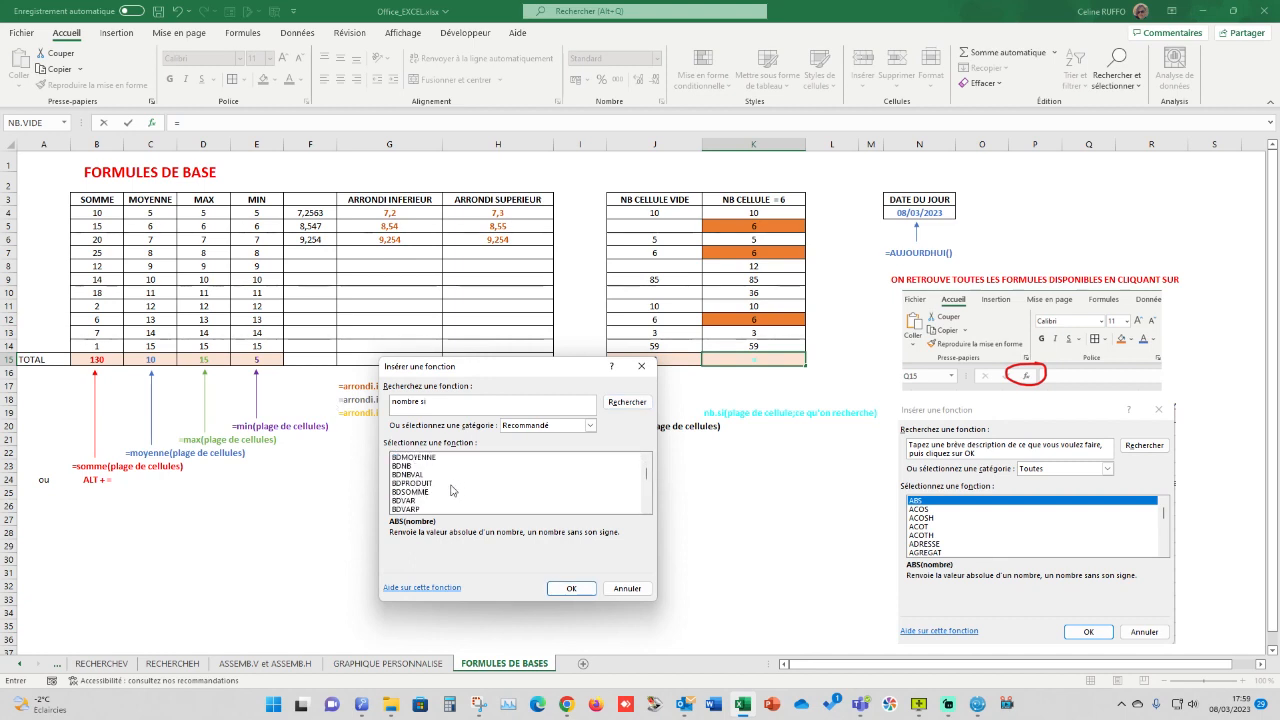
{"action": "scroll", "coordinate": [445, 487], "scroll_direction": "down", "scroll_amount": 1}
{"action": "scroll", "coordinate": [443, 487], "scroll_direction": "down", "scroll_amount": 3}
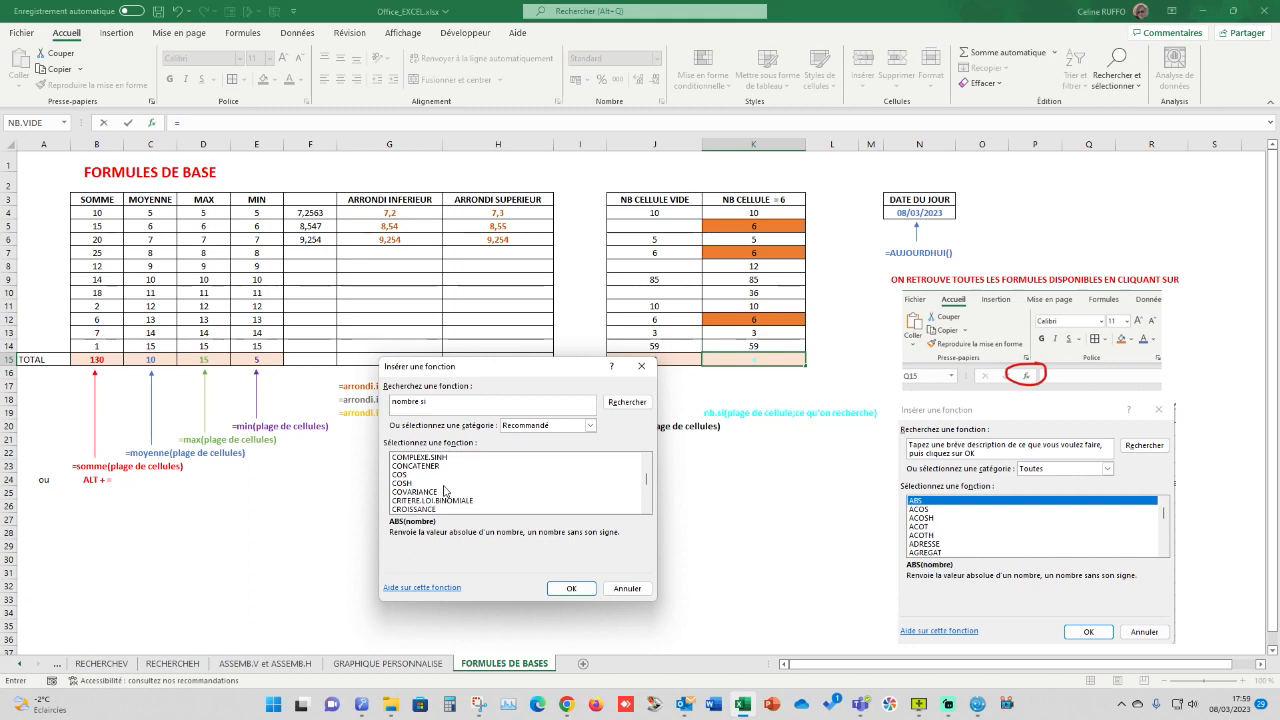
- Choose NB.SI from the recently used functions for K15
{"action": "left_click", "coordinate": [421, 402]}
{"action": "left_click", "coordinate": [590, 426]}
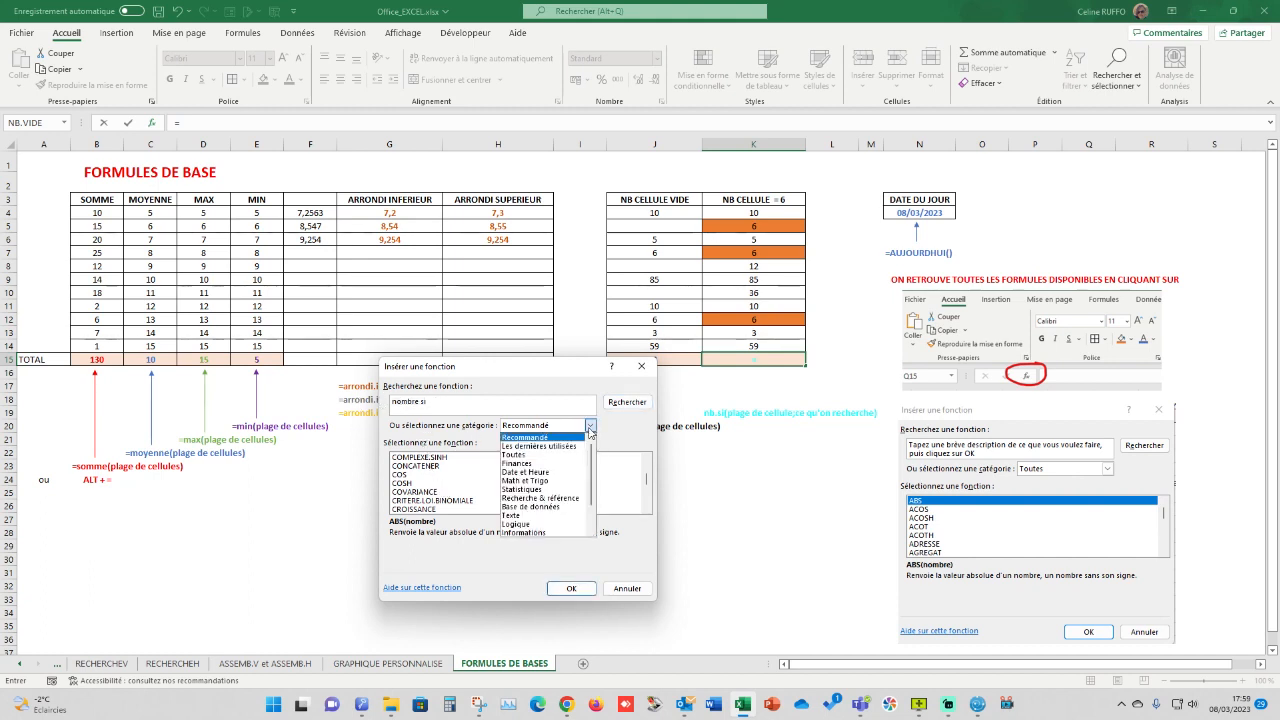
{"action": "left_click", "coordinate": [545, 446]}
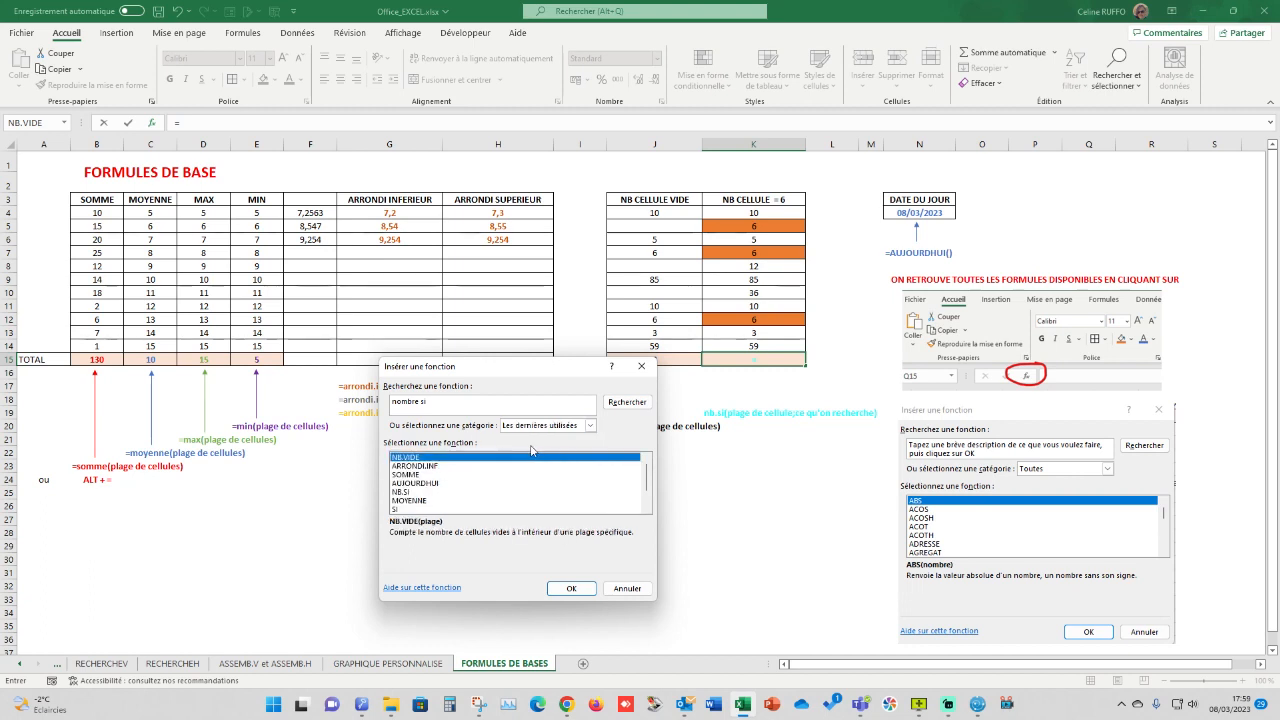
{"action": "scroll", "coordinate": [432, 459], "scroll_direction": "down", "scroll_amount": 1}
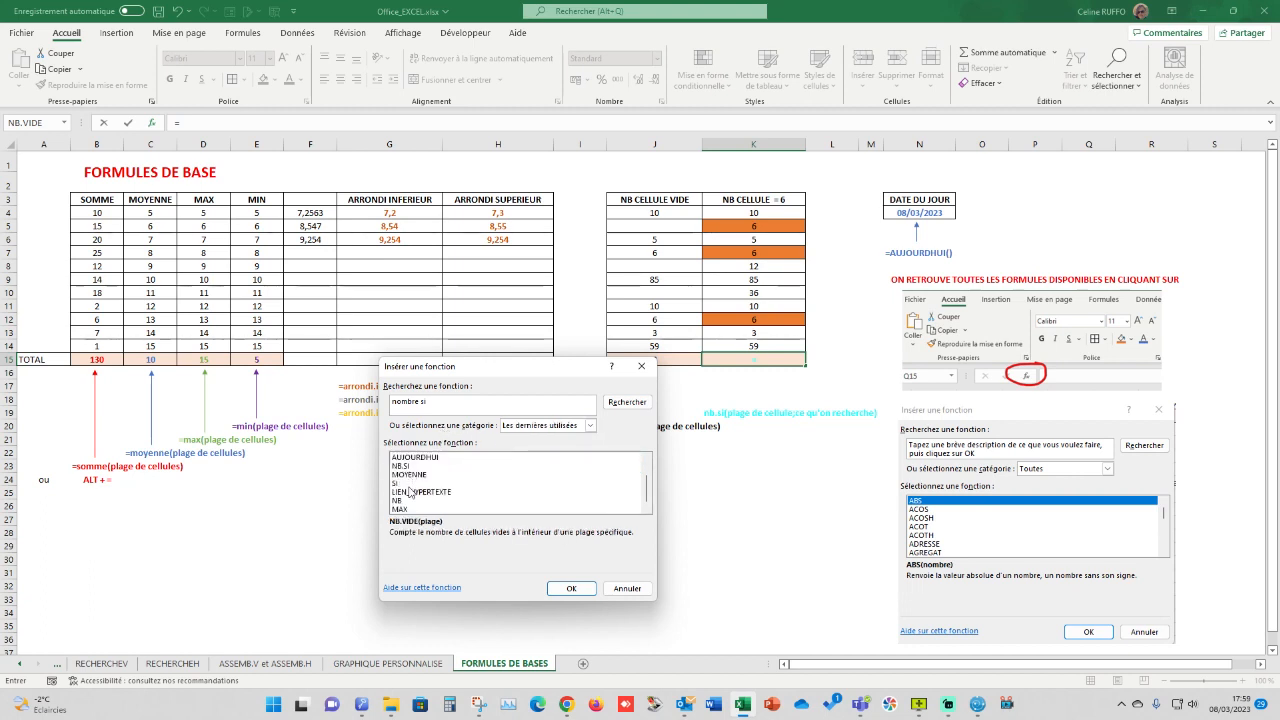
{"action": "left_click", "coordinate": [412, 466]}
{"action": "left_click", "coordinate": [571, 589]}
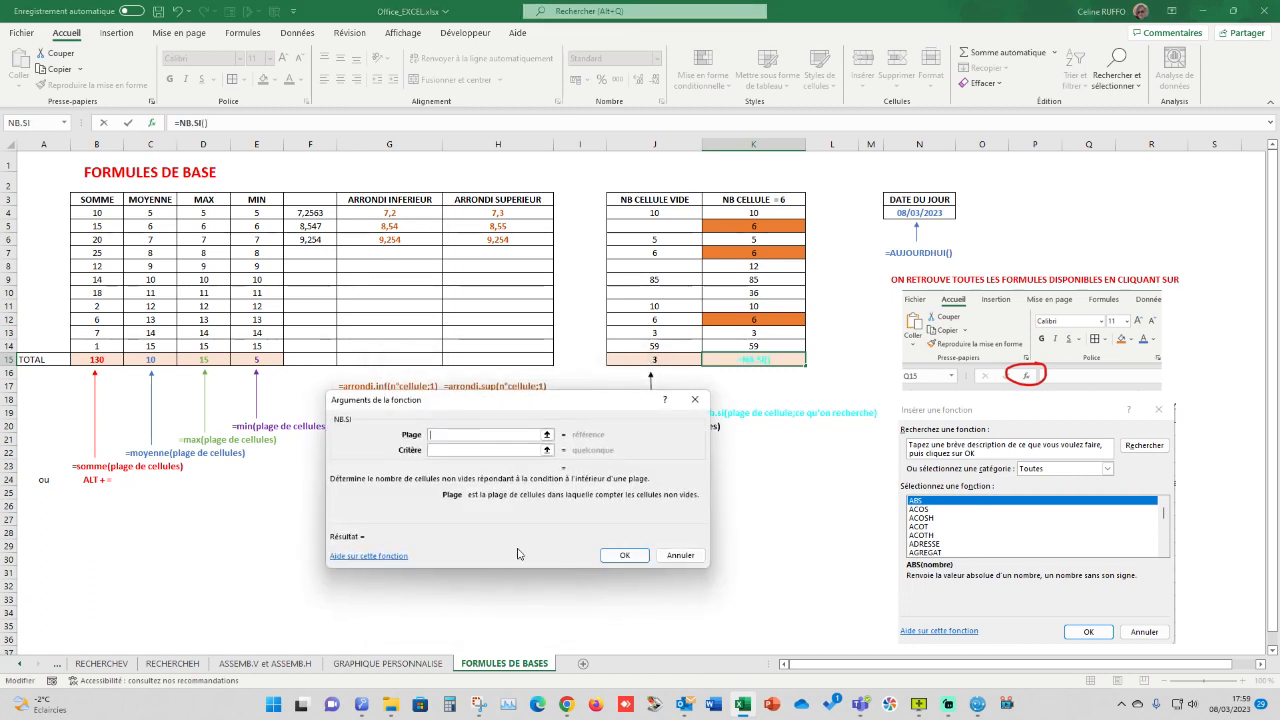
- Set the NB.SI range to K4:K14 and the criterion to 6, and enter the formula in K15
{"action": "left_click_drag", "start_coordinate": [760, 208], "coordinate": [755, 346]}
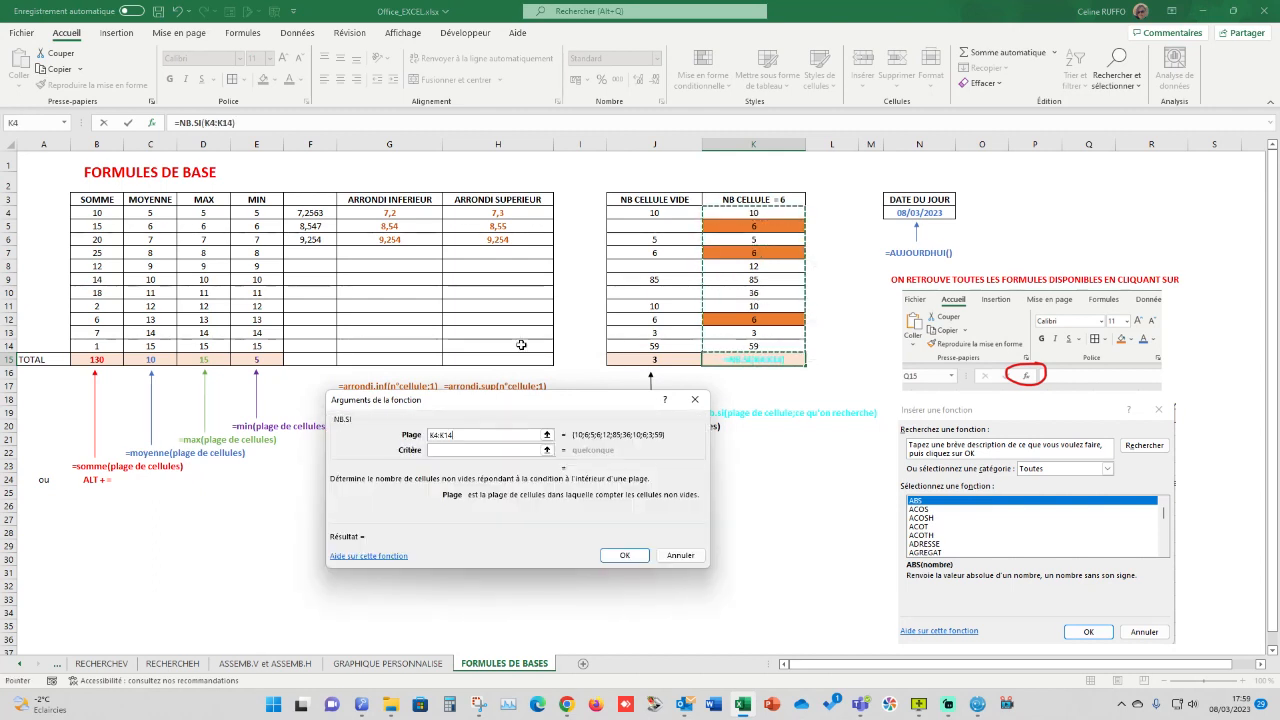
{"action": "left_click", "coordinate": [454, 451]}
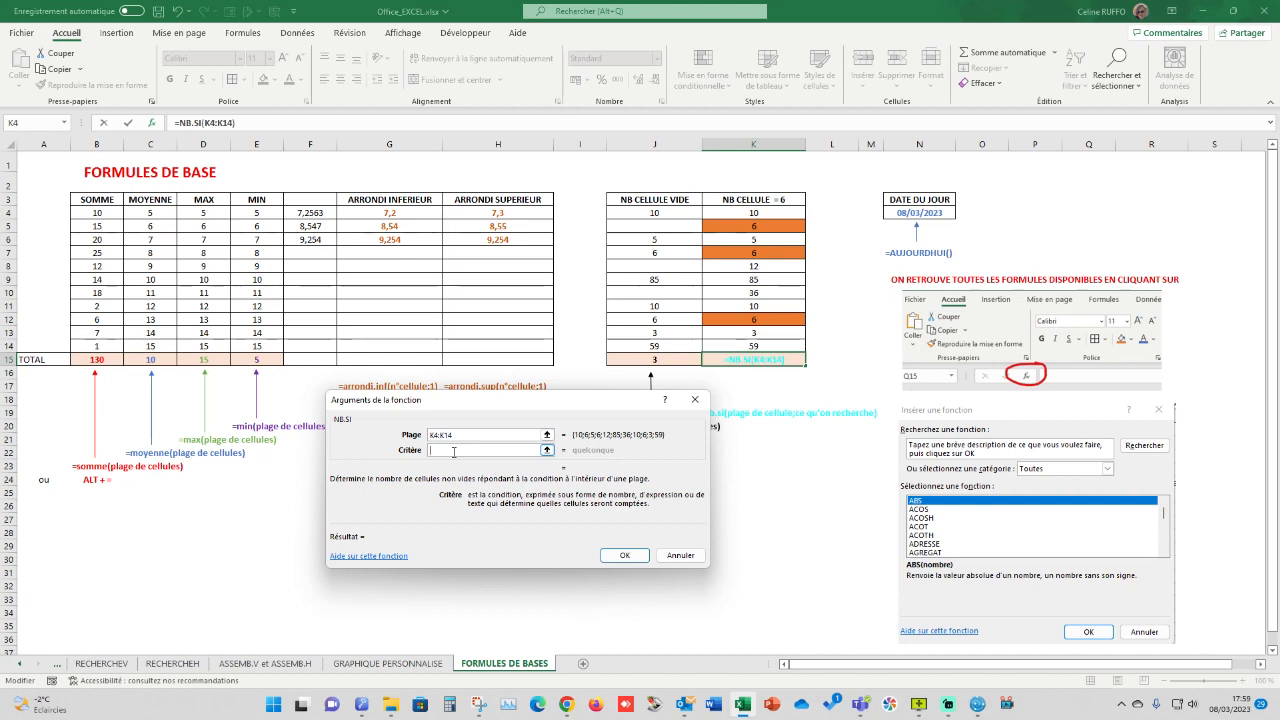
{"action": "type", "text": "6"}
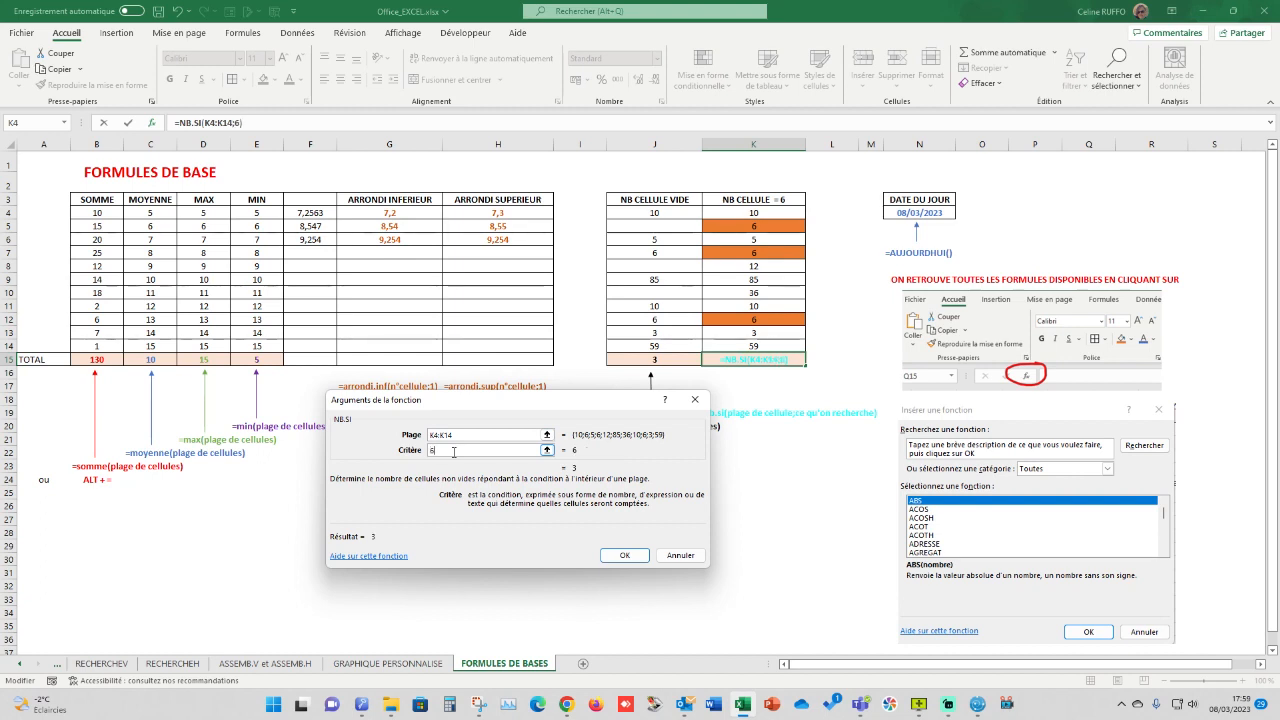
{"action": "left_click", "coordinate": [612, 556]}
- Check the highlighted cells containing 6 in column K against the formula in K15
{"action": "left_click", "coordinate": [777, 225]}
{"action": "left_click", "coordinate": [768, 252]}
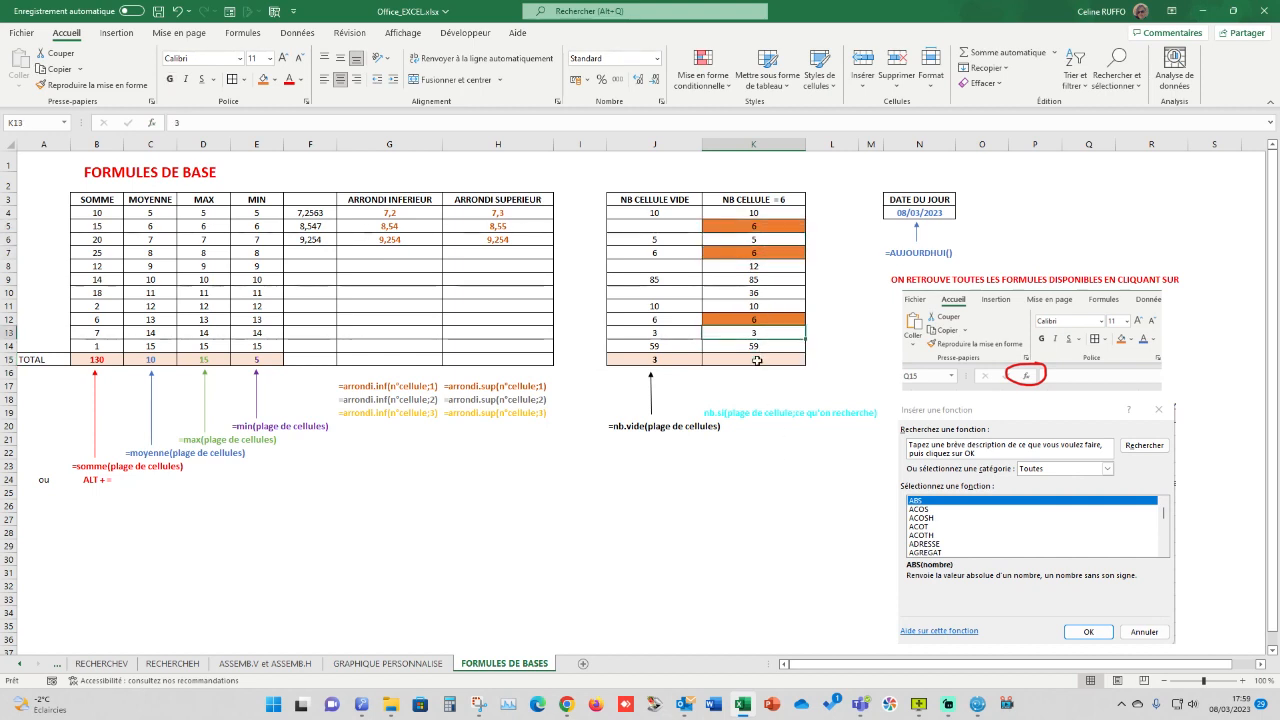
{"action": "left_click", "coordinate": [760, 360]}
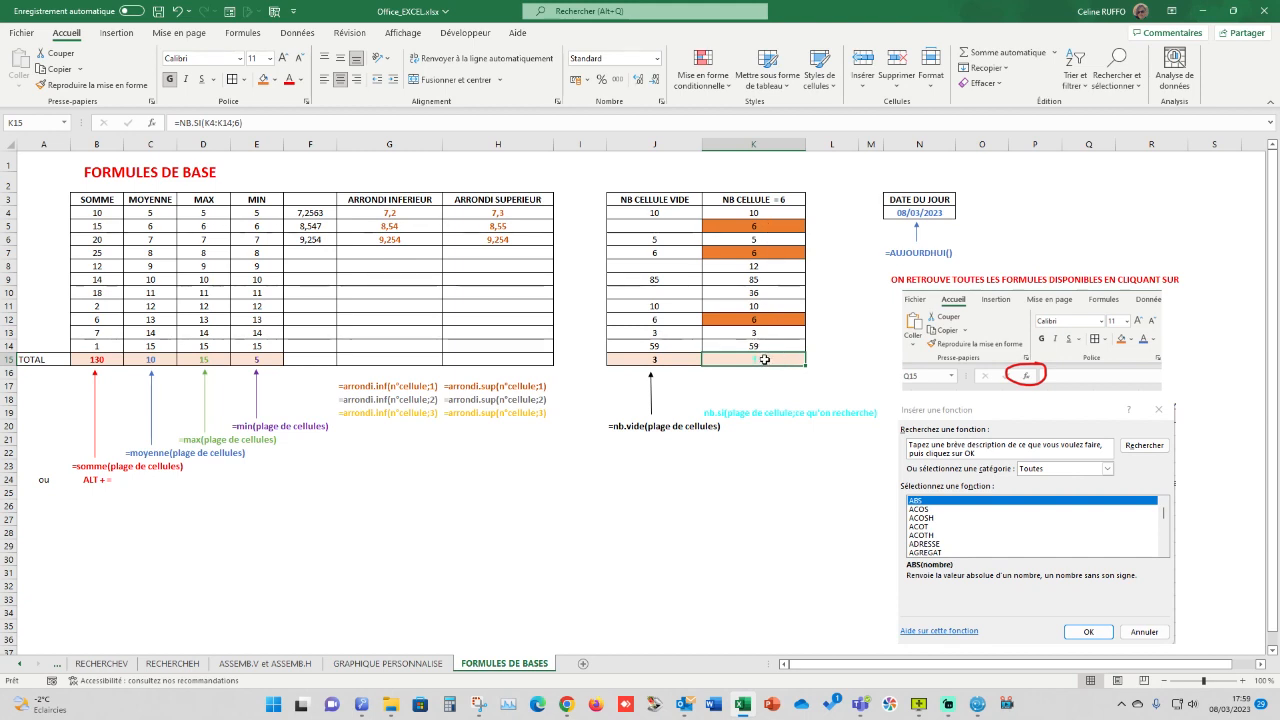
- Edit the NB.SI formula in K15 so that the criterion is written in quotation marks as "6"
{"action": "left_click", "coordinate": [234, 122]}
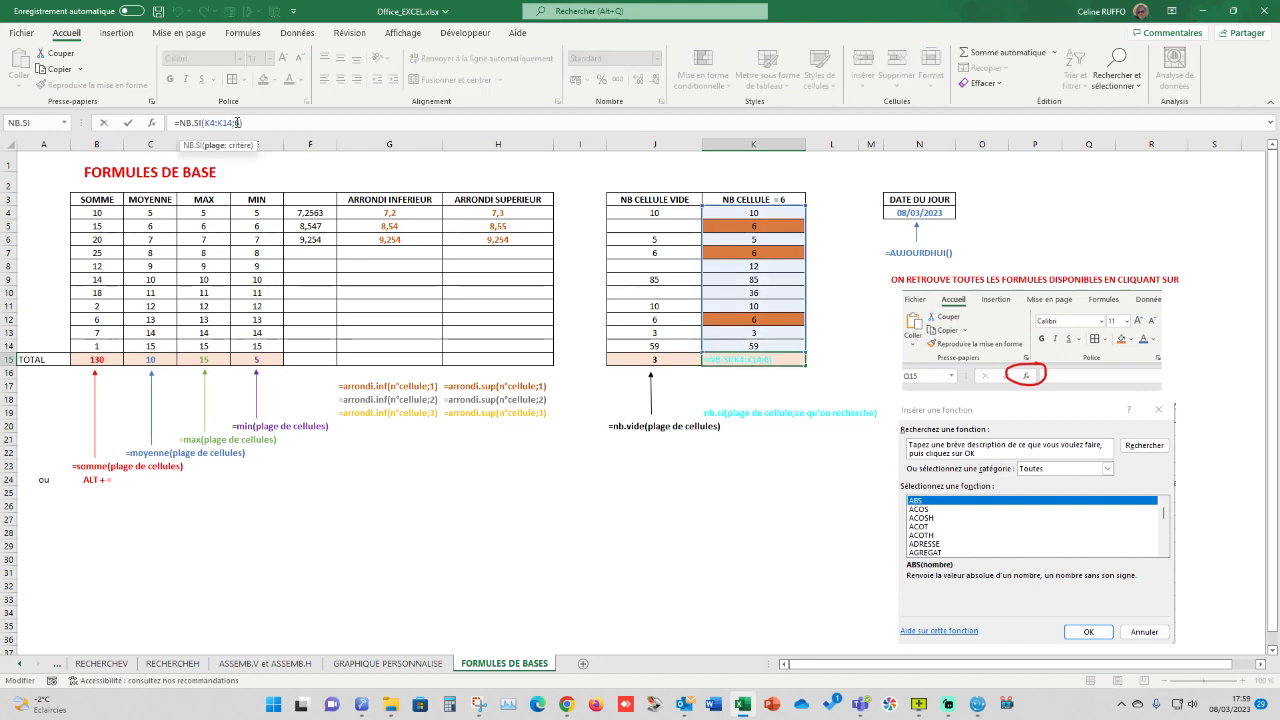
{"action": "type", "text": ";\"6\""}
{"action": "key", "text": "Return"}
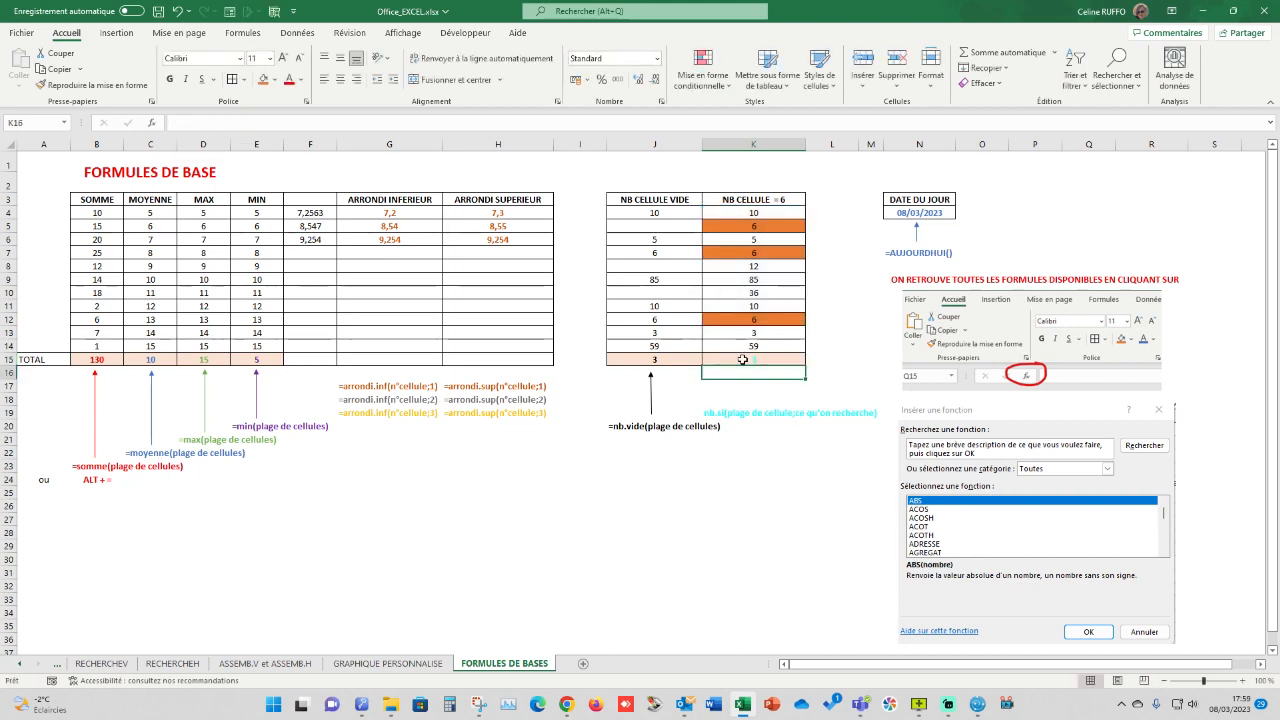
- Replace the contents of the highlighted cells K5 and K12 with the text "tel"
{"action": "left_click", "coordinate": [751, 226]}
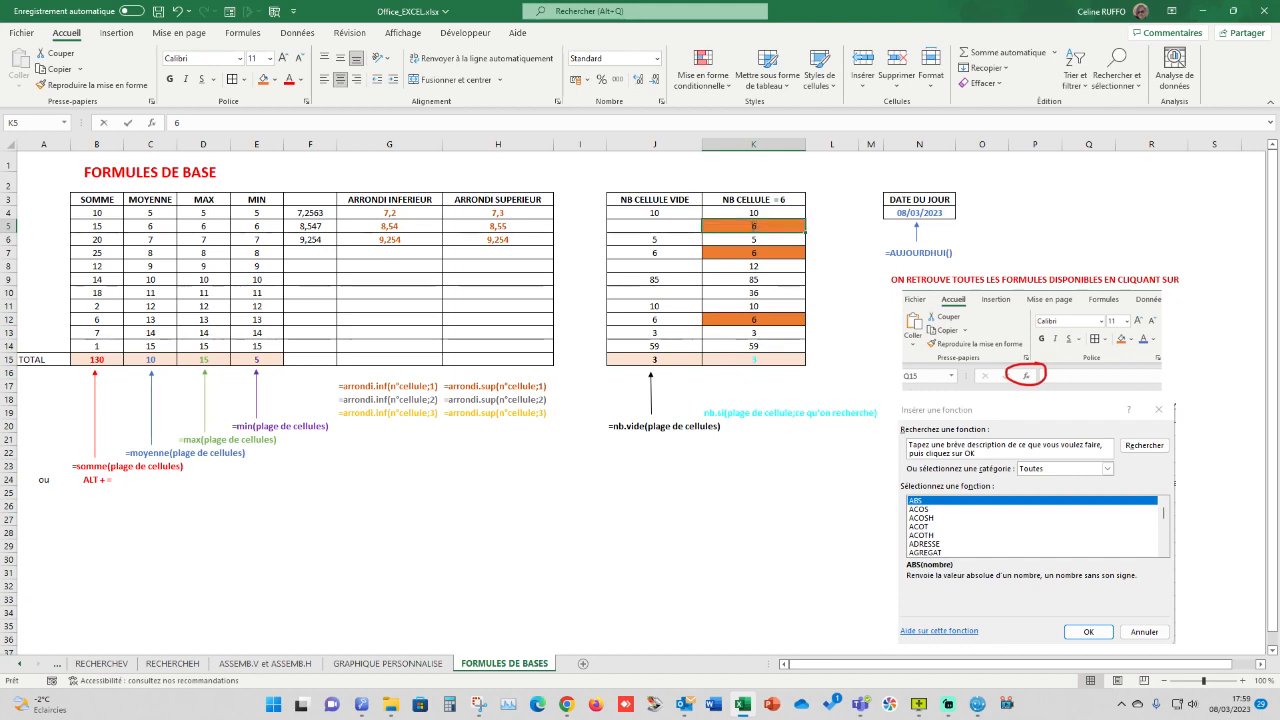
{"action": "type", "text": "tel"}
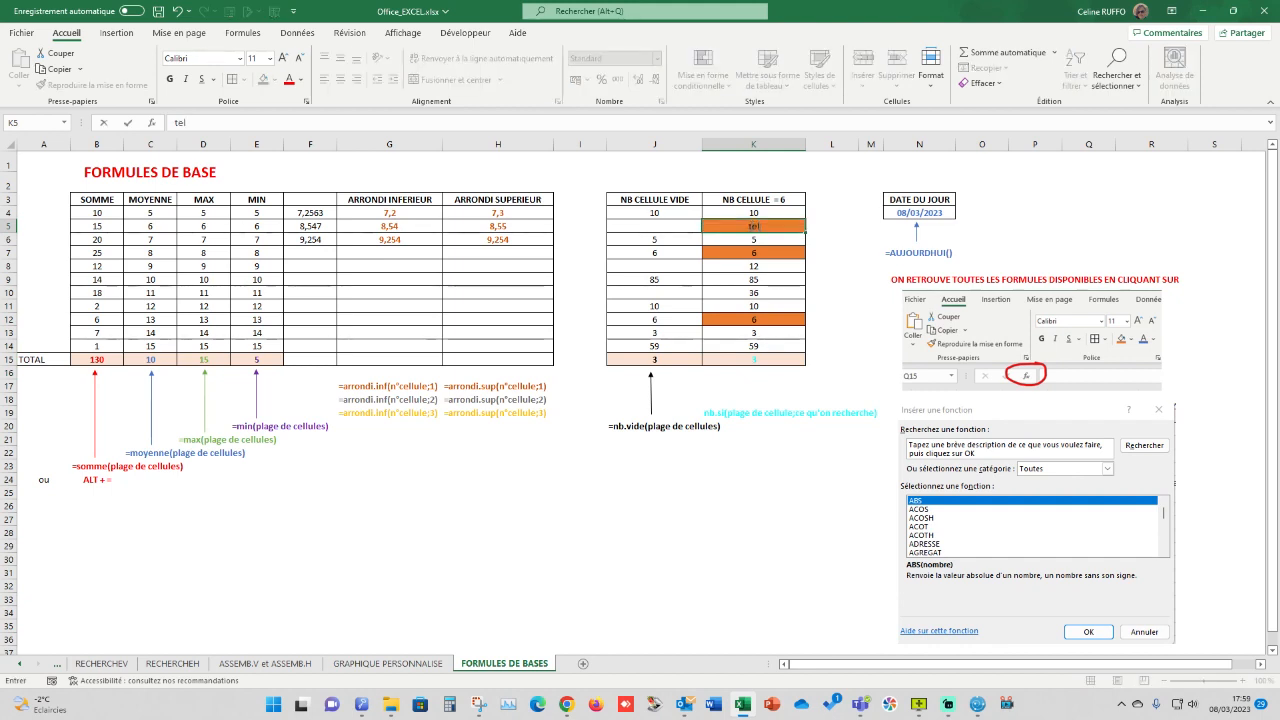
{"action": "left_click", "coordinate": [762, 254]}
{"action": "left_click", "coordinate": [765, 321]}
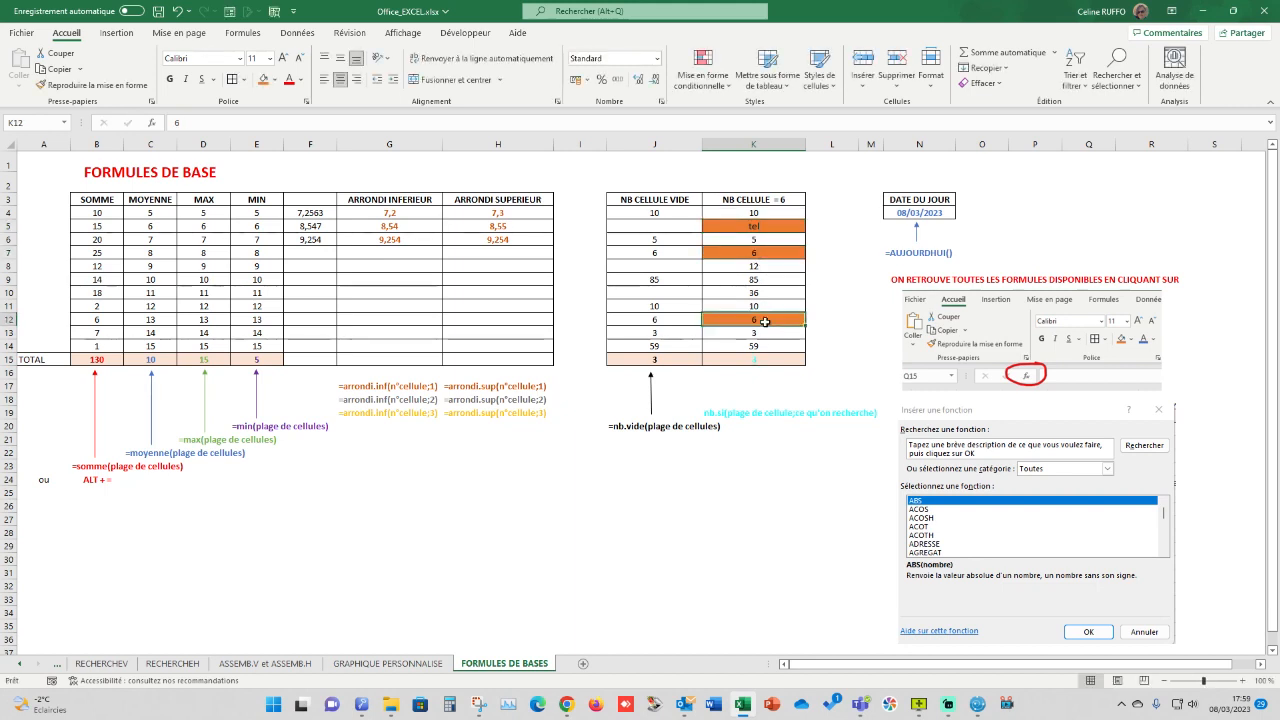
{"action": "type", "text": "tel"}
{"action": "left_click", "coordinate": [760, 482]}
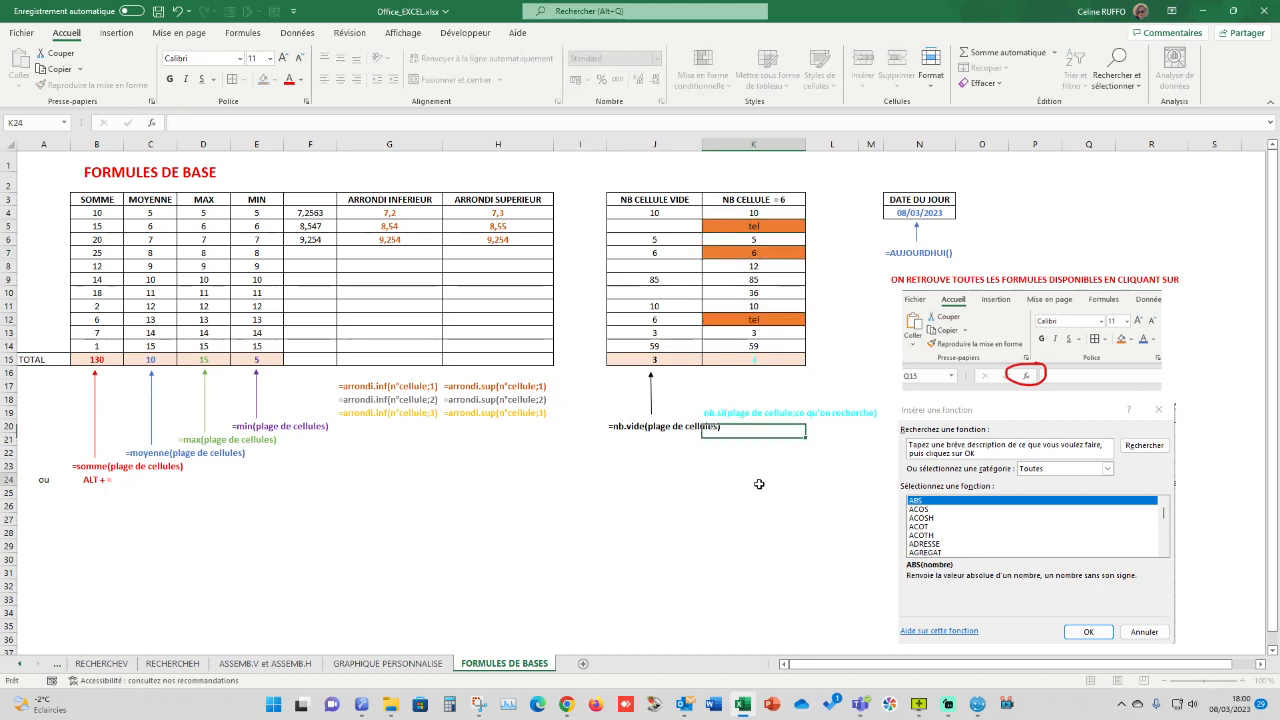
- Change the criterion of the NB.SI formula in K15 to "tel", keeping the range K4:K14, and check the matching cells
{"action": "left_click", "coordinate": [757, 361]}
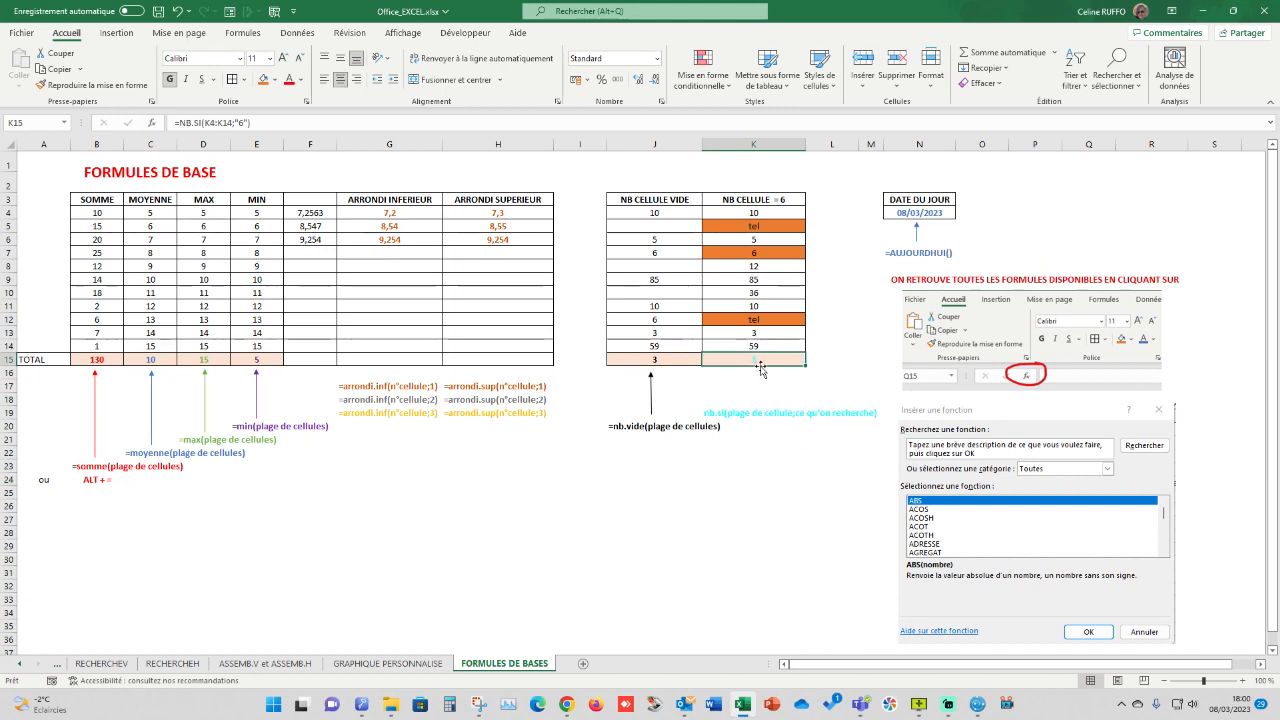
{"action": "left_click", "coordinate": [242, 122]}
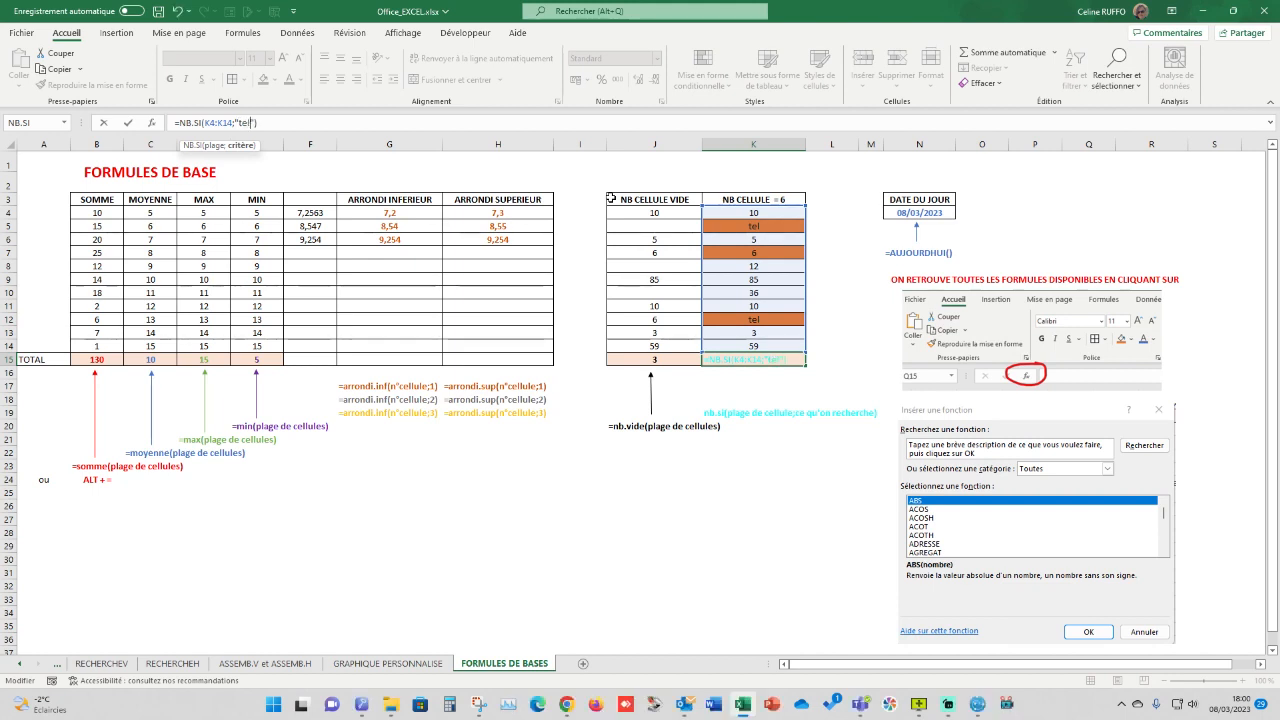
{"action": "key", "text": "Return"}
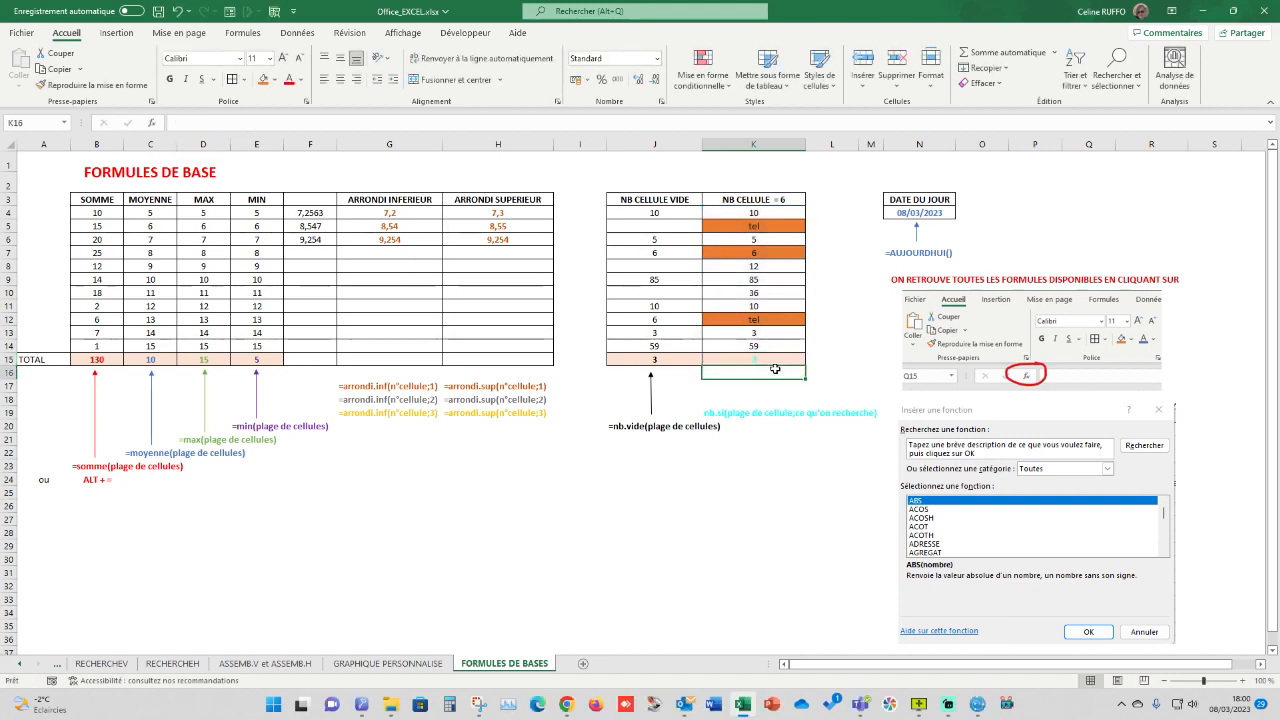
{"action": "left_click", "coordinate": [777, 360]}
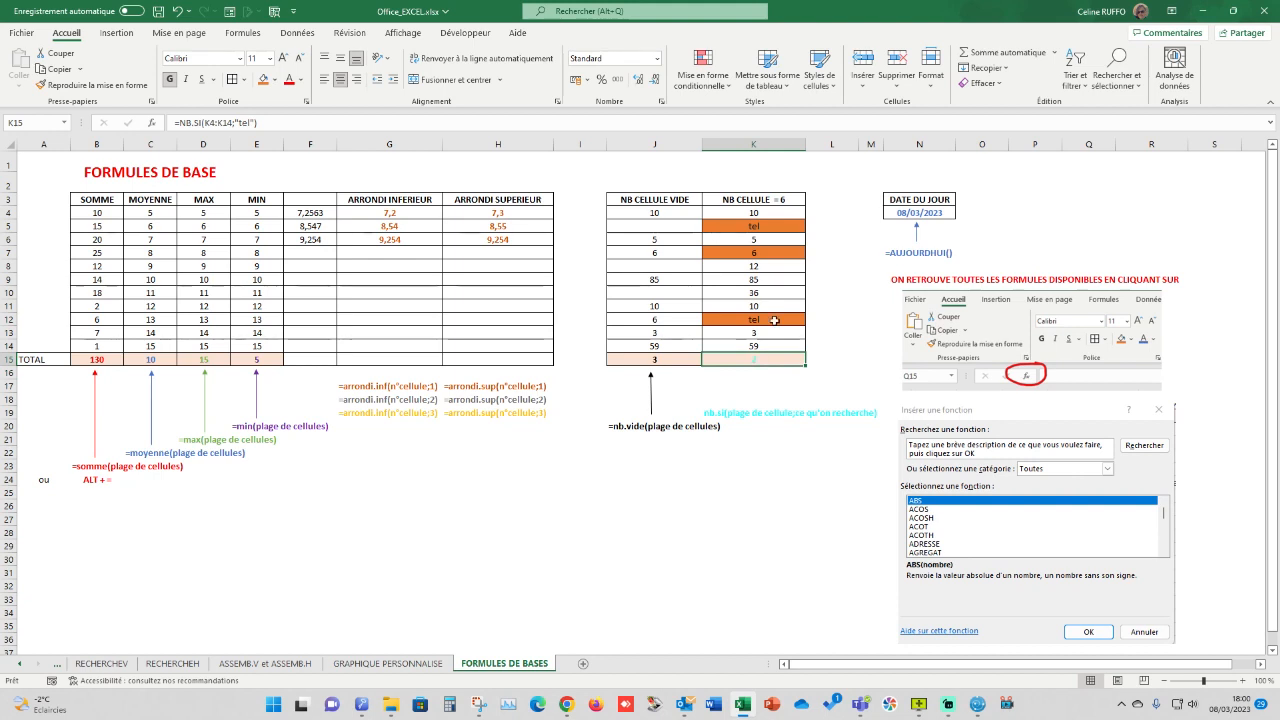
{"action": "left_click", "coordinate": [768, 228]}
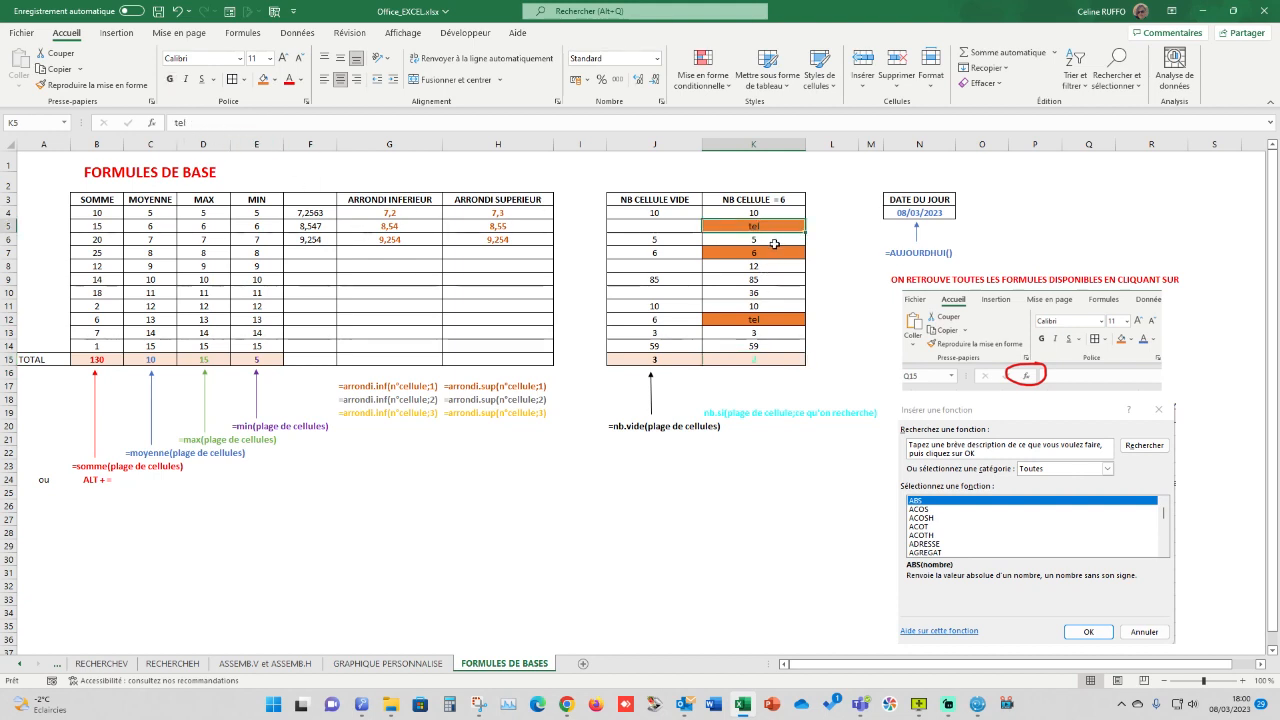
{"action": "left_click", "coordinate": [757, 358]}
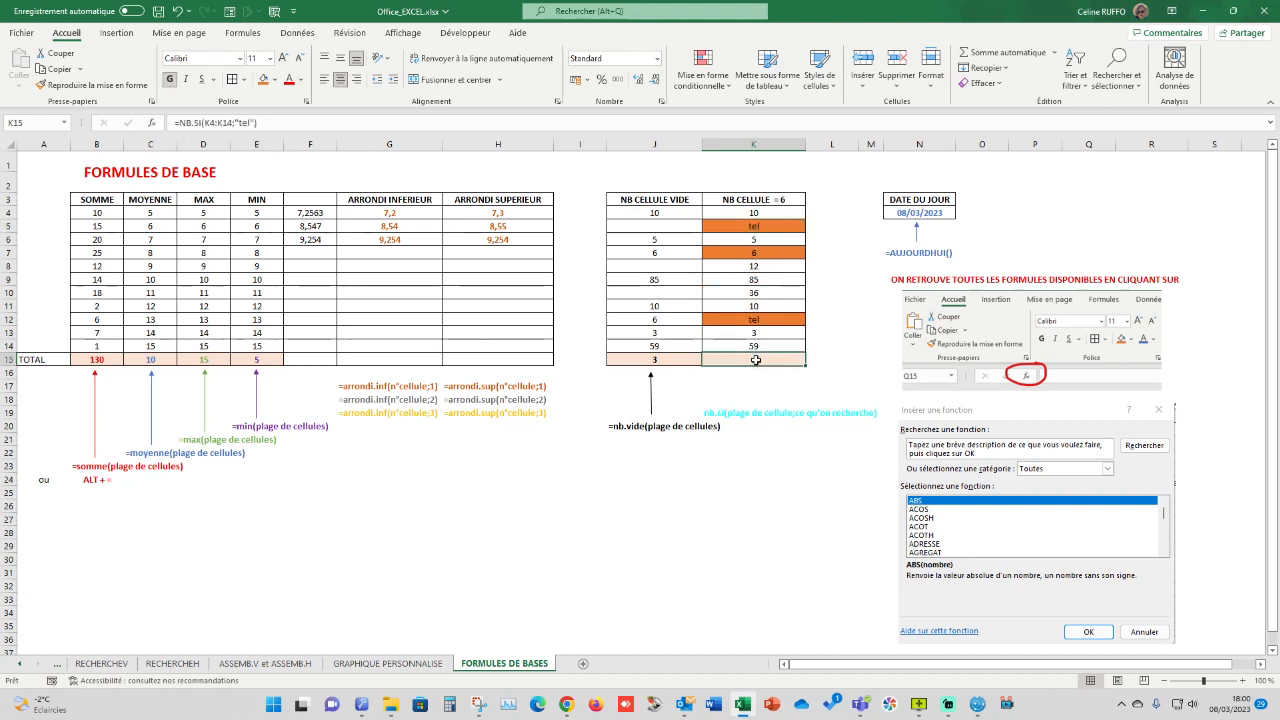
{"action": "left_click", "coordinate": [236, 121]}
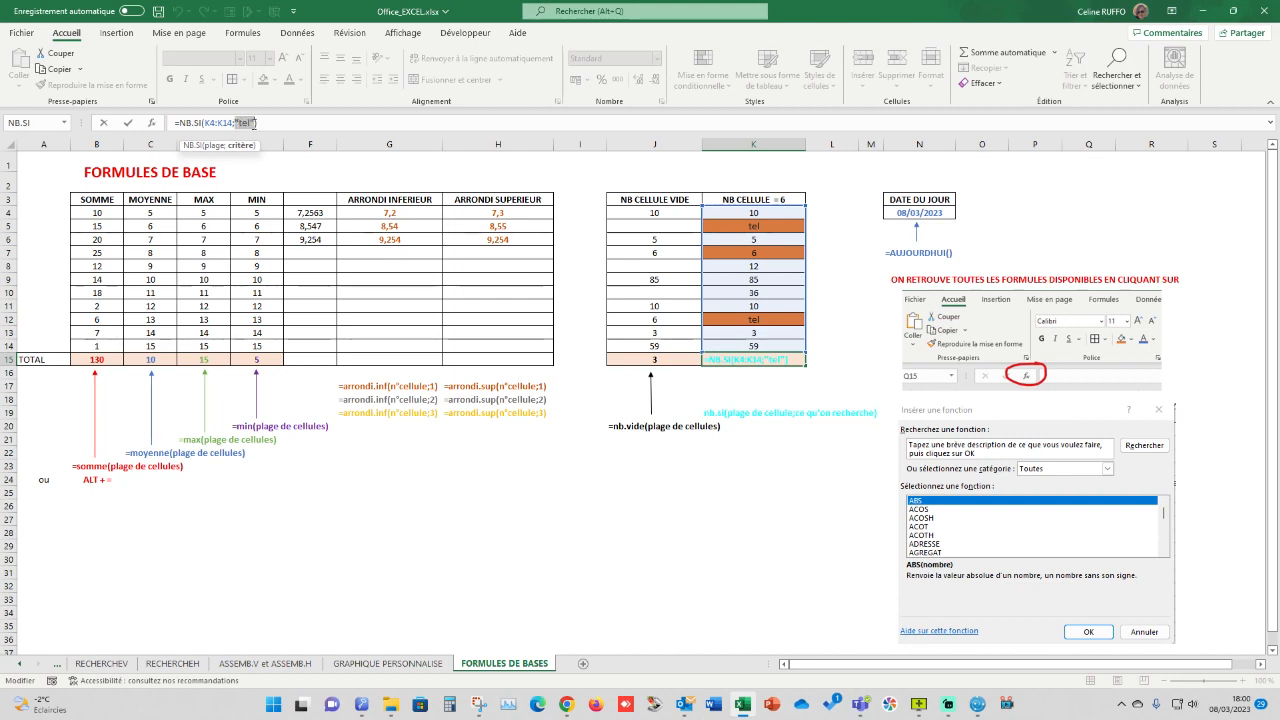
{"action": "left_click", "coordinate": [786, 530]}
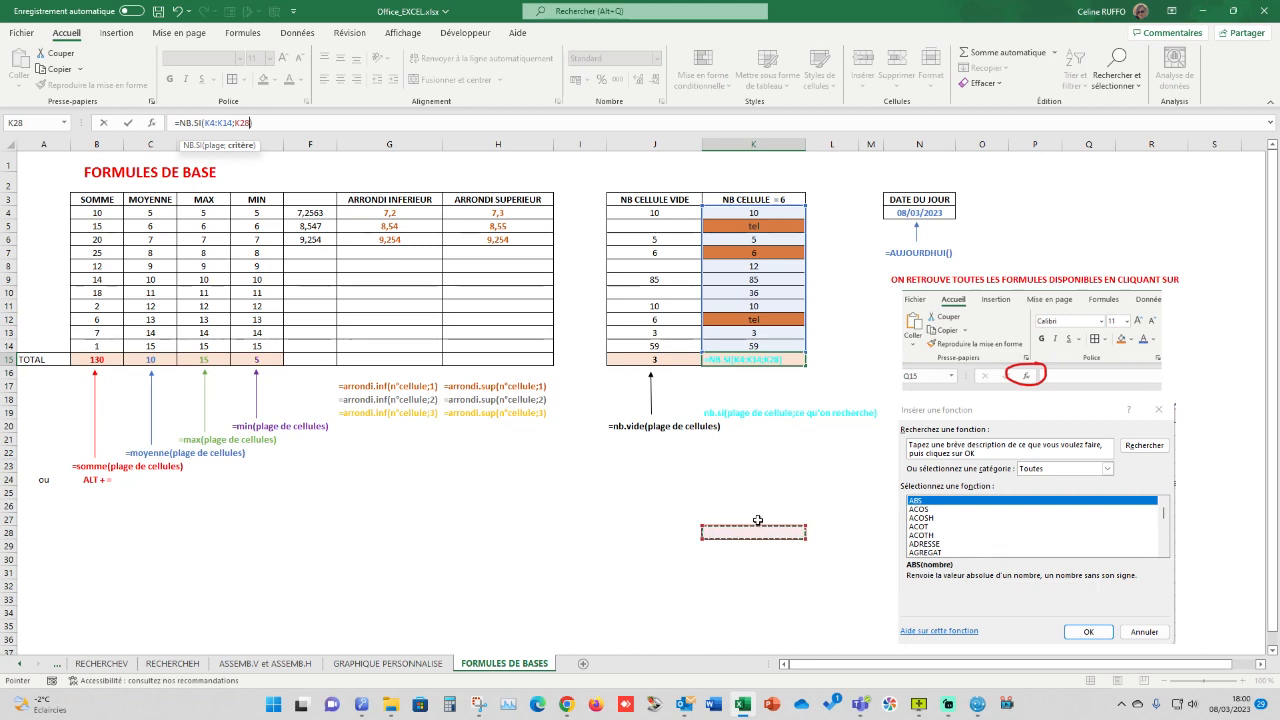
{"action": "key", "text": "Return"}
{"action": "left_click", "coordinate": [706, 493]}
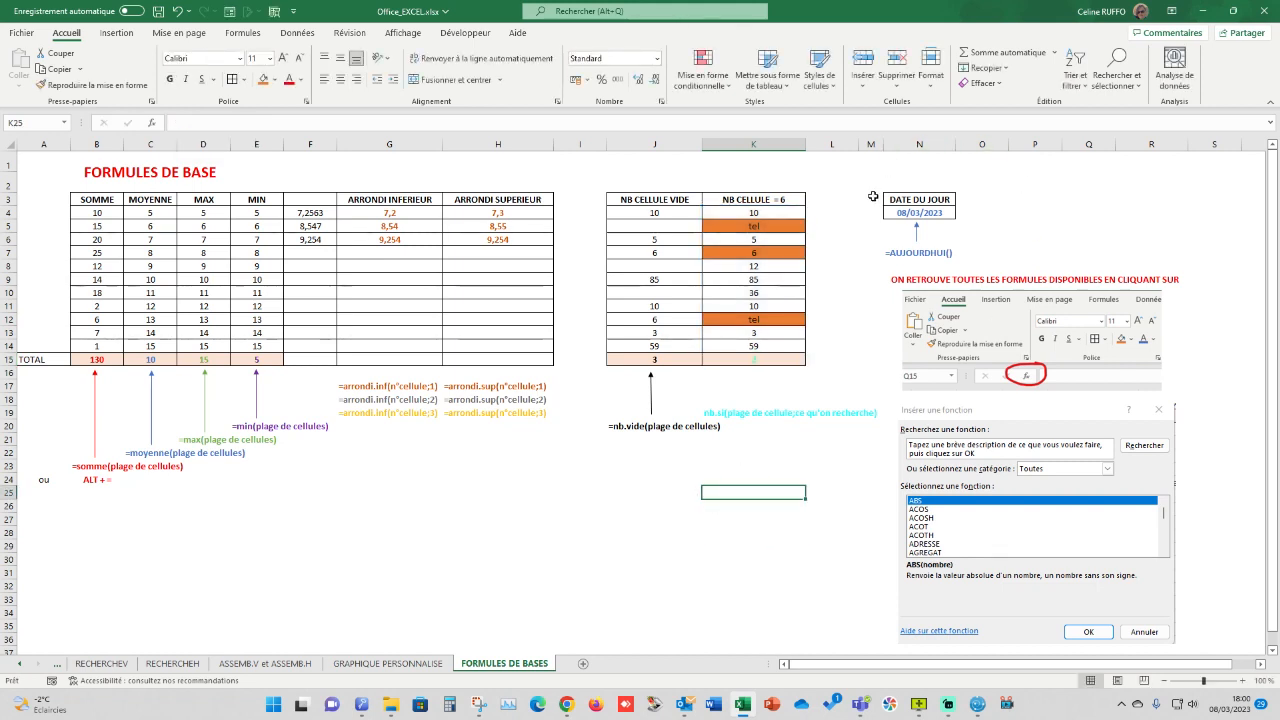
- Clear cell N4 under DATE DU JOUR and search the function list for "date"
{"action": "left_click", "coordinate": [924, 213]}
{"action": "key", "text": "Delete"}
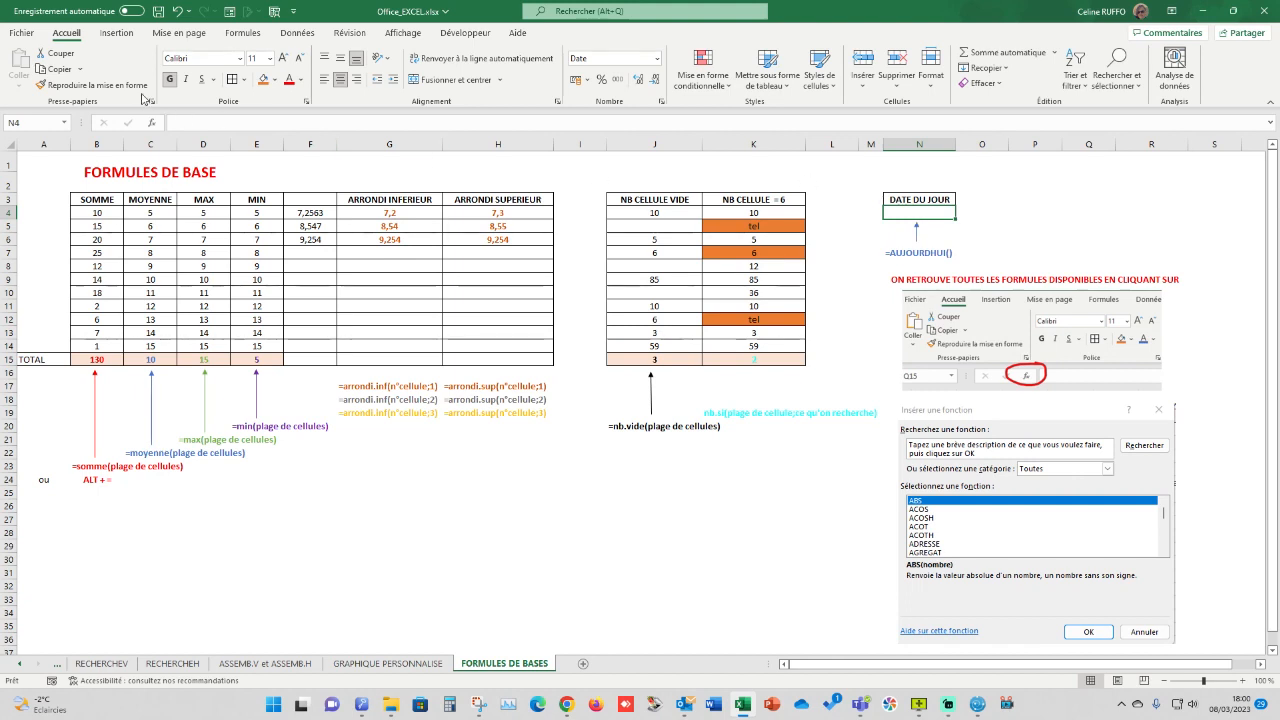
{"action": "left_click", "coordinate": [153, 123]}
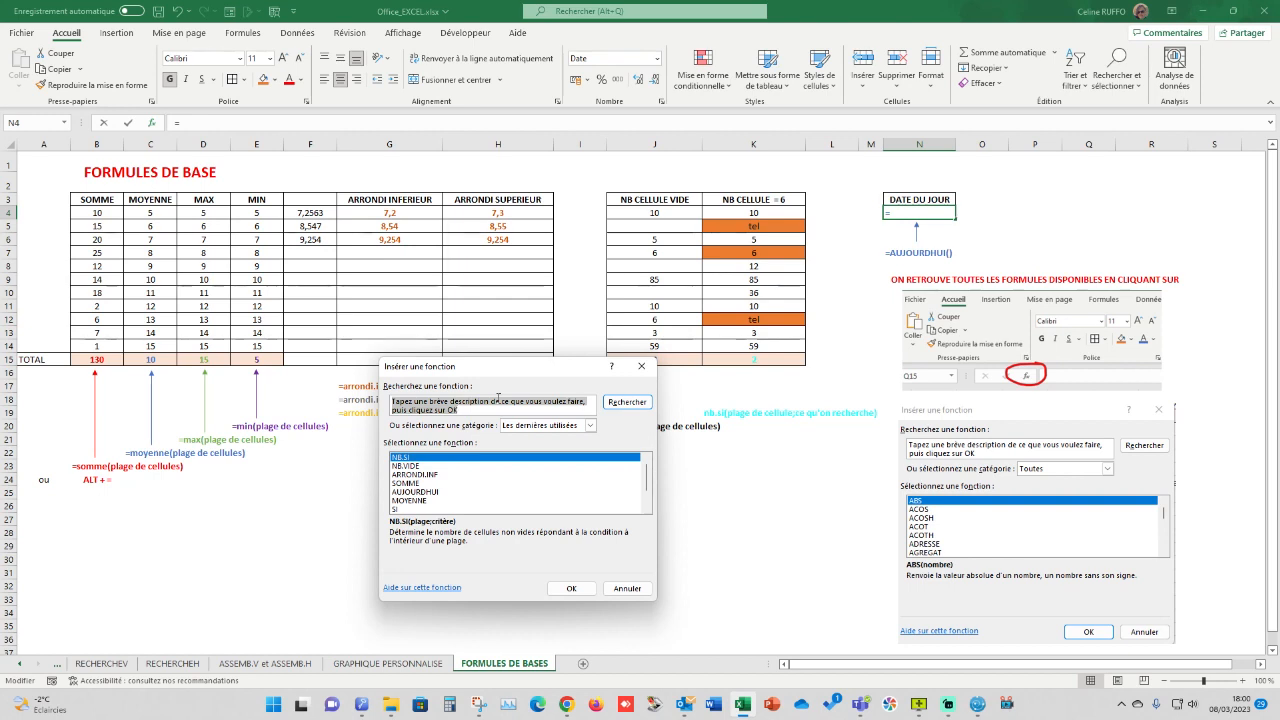
{"action": "type", "text": "date"}
{"action": "key", "text": "Return"}
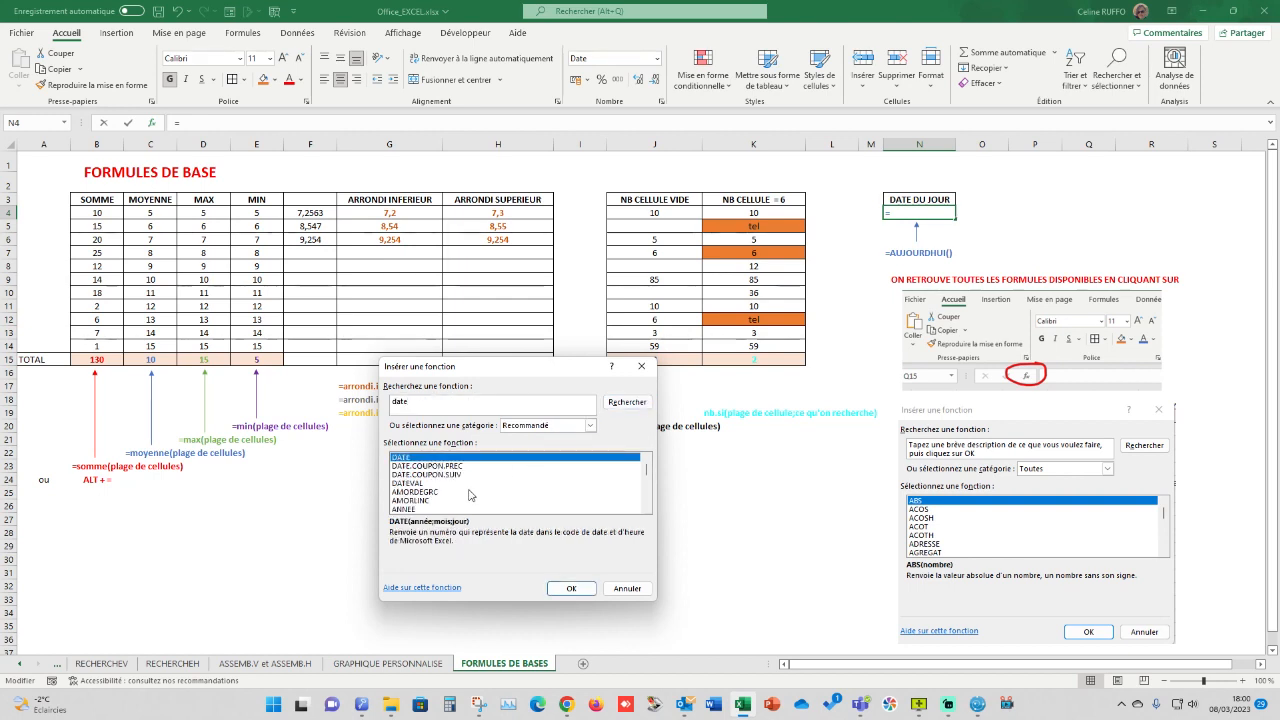
- Choose the AUJOURDHUI function from the search results and insert it in N4 without arguments
{"action": "scroll", "coordinate": [444, 484], "scroll_direction": "down", "scroll_amount": 1}
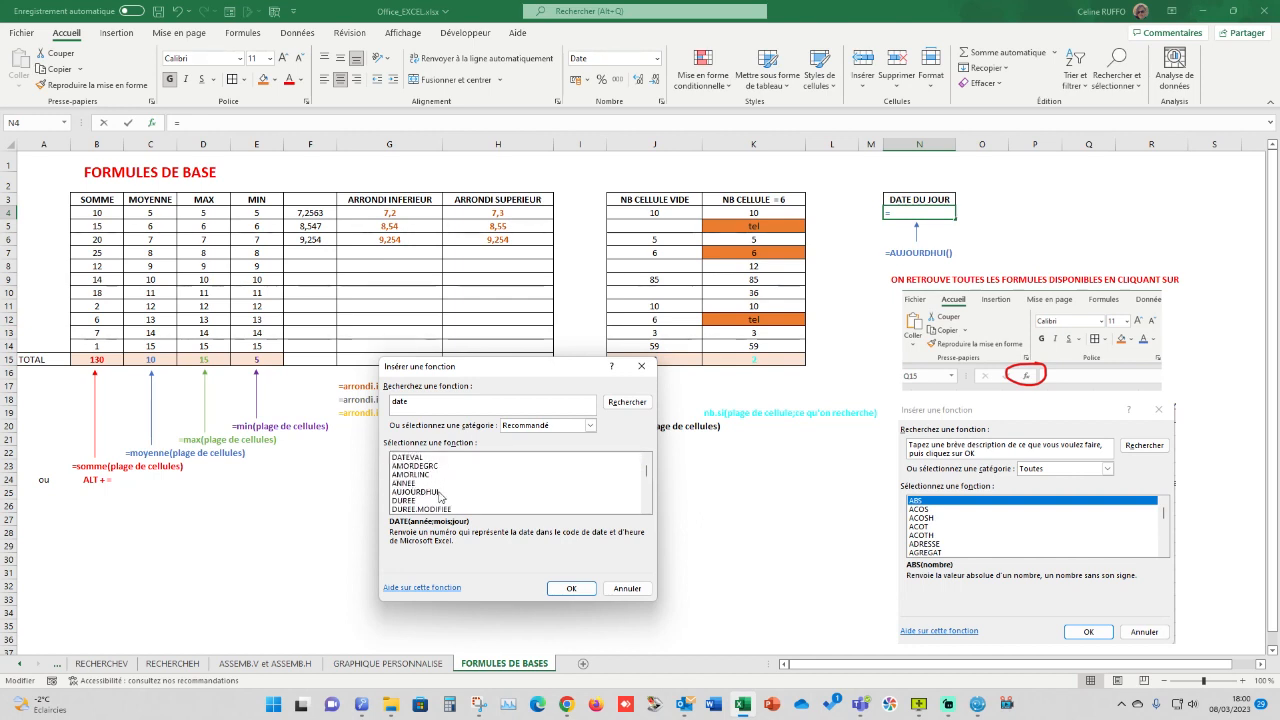
{"action": "left_click", "coordinate": [422, 492]}
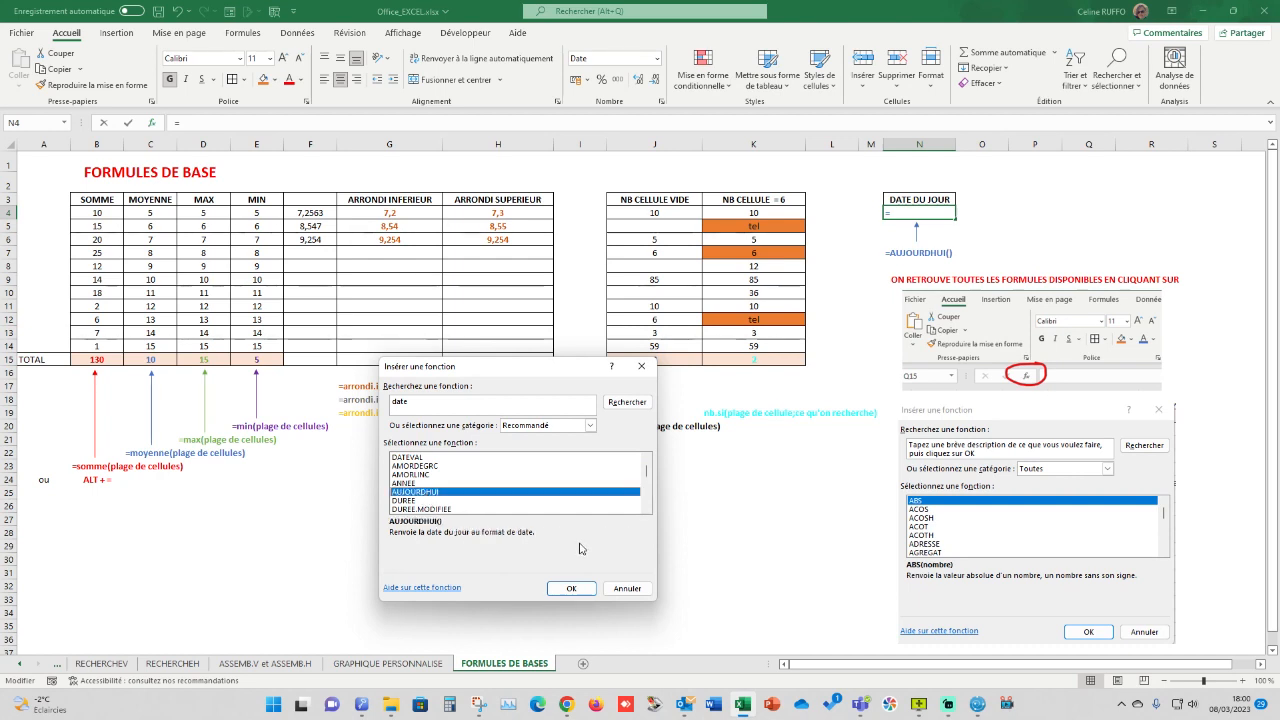
{"action": "left_click", "coordinate": [571, 590]}
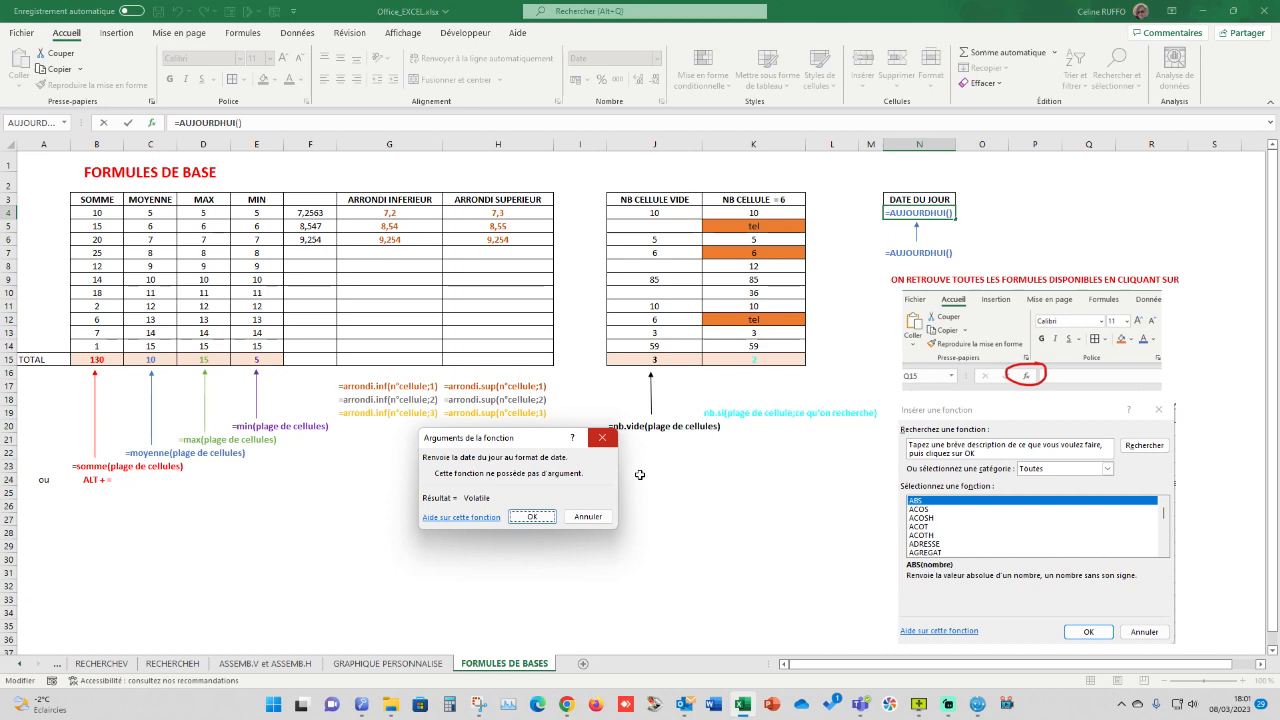
{"action": "left_click", "coordinate": [532, 516]}
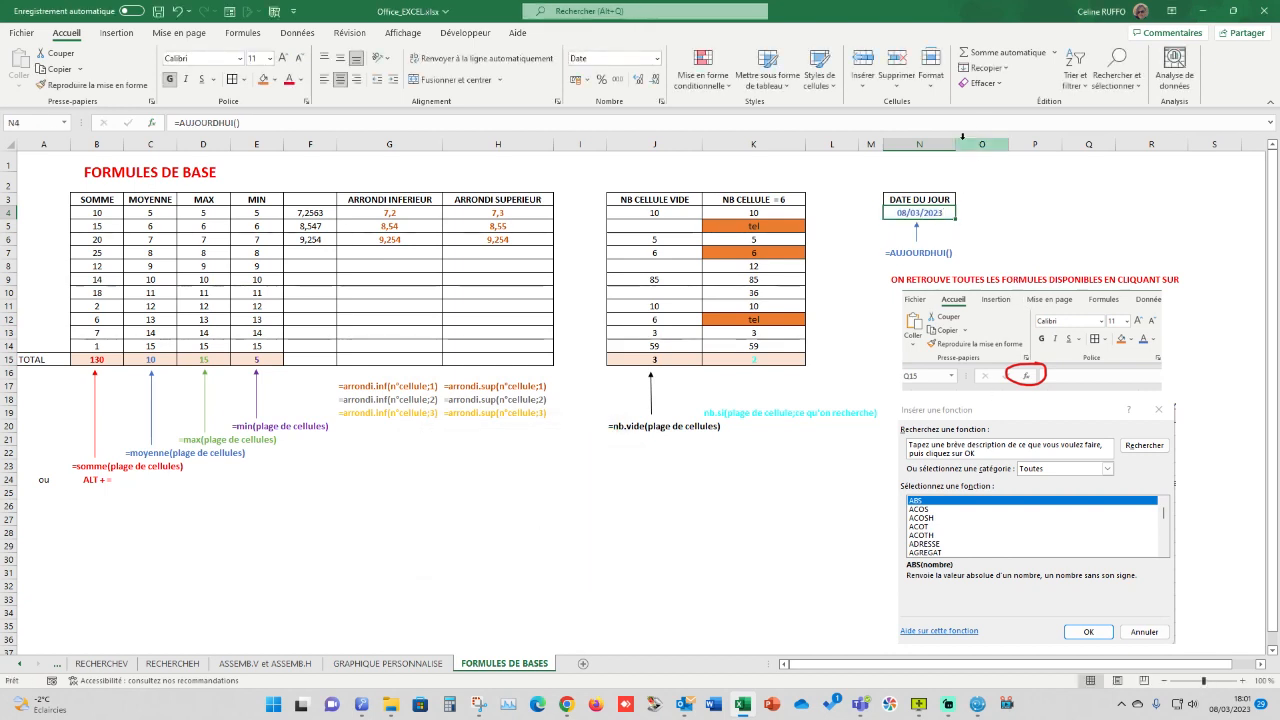
- Widen column N slightly and format the date in N4 with the "14 mars 2012" date type
{"action": "left_click_drag", "start_coordinate": [956, 145], "coordinate": [967, 145]}
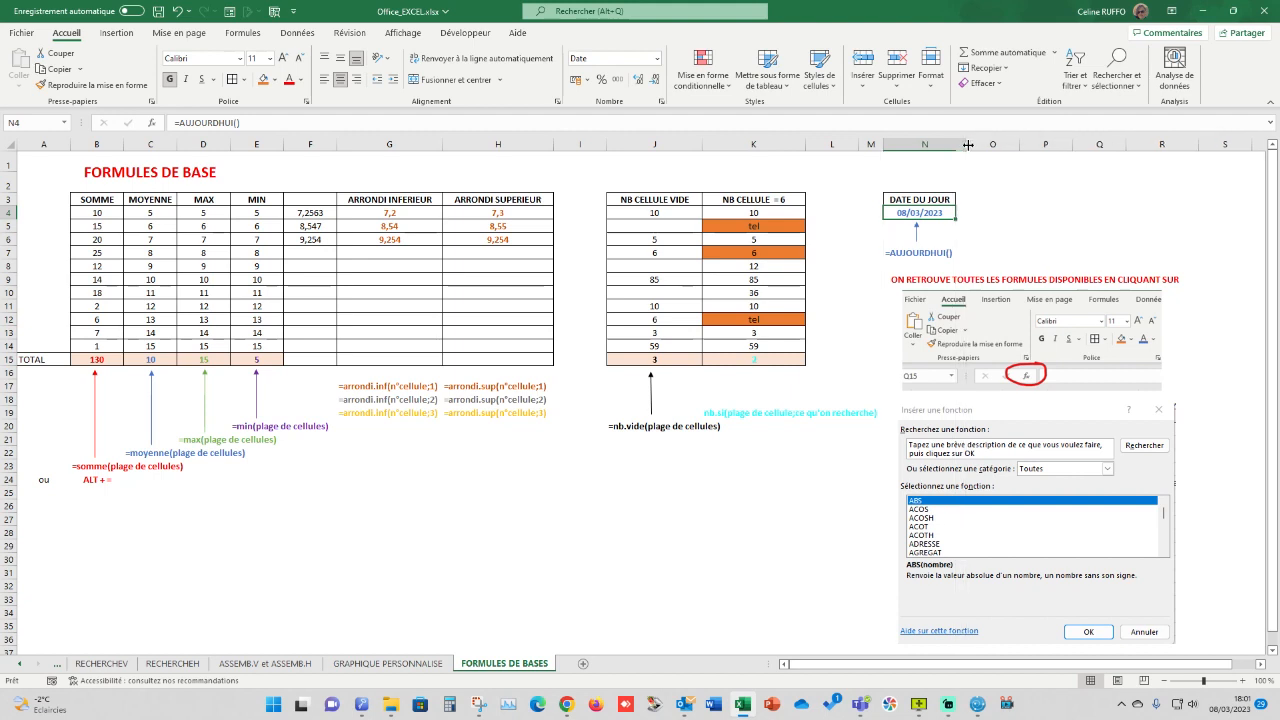
{"action": "right_click", "coordinate": [938, 213]}
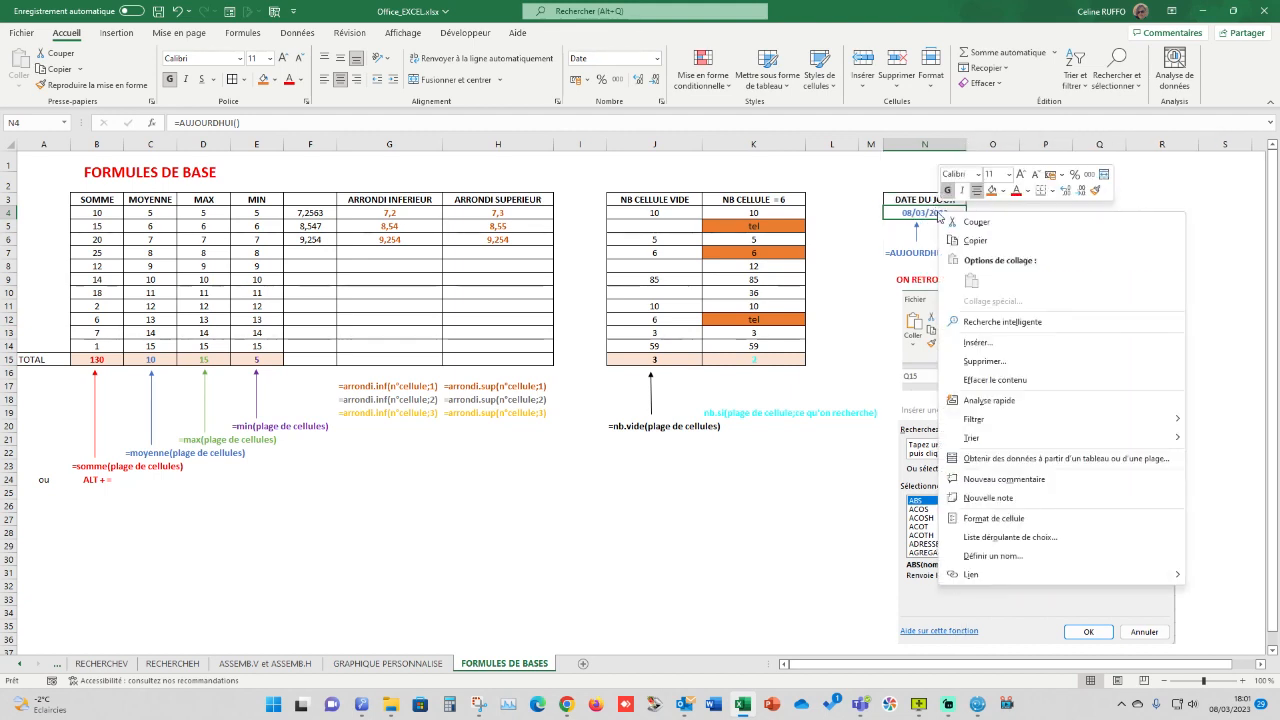
{"action": "left_click", "coordinate": [1020, 524]}
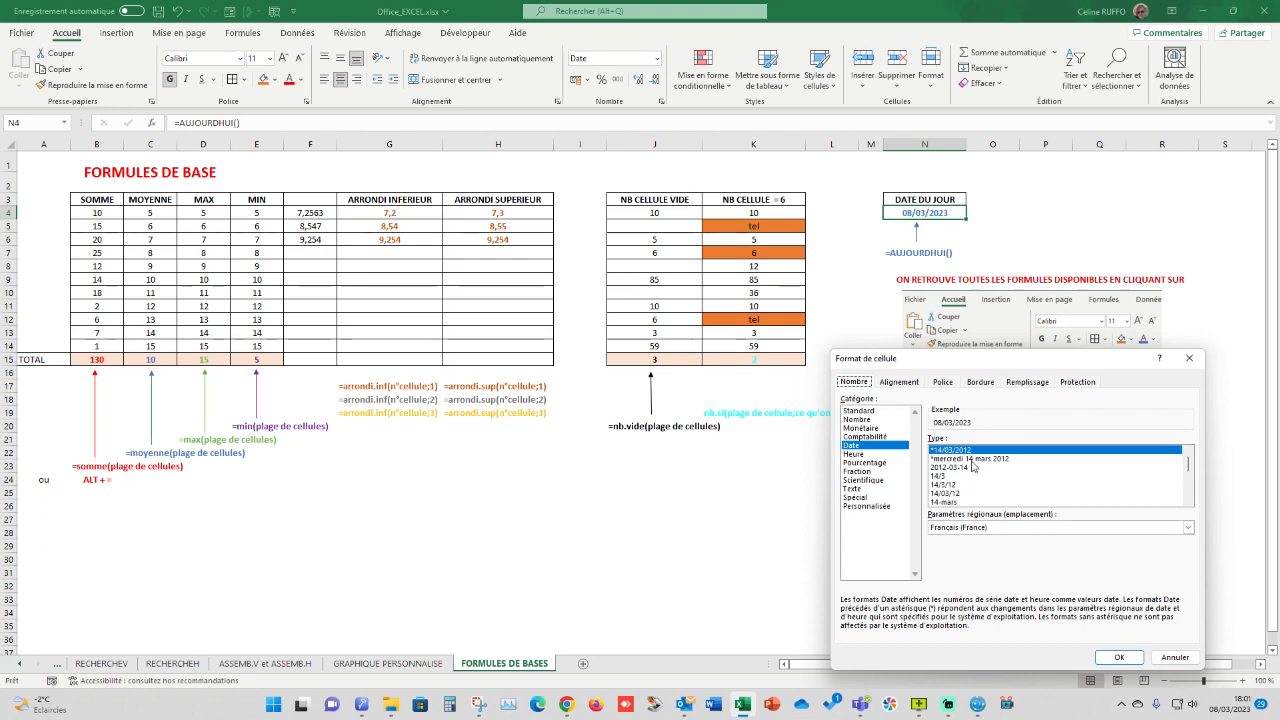
{"action": "scroll", "coordinate": [975, 463], "scroll_direction": "down", "scroll_amount": 3}
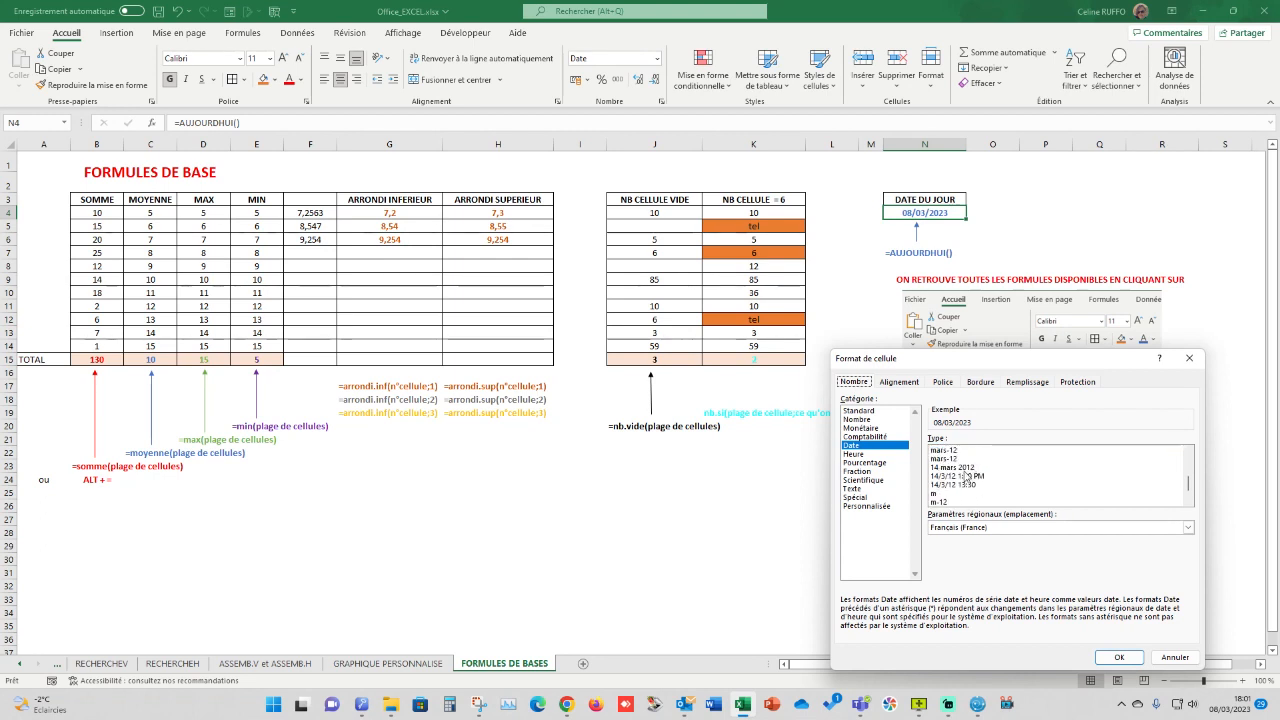
{"action": "left_click", "coordinate": [970, 467]}
{"action": "left_click", "coordinate": [1119, 657]}
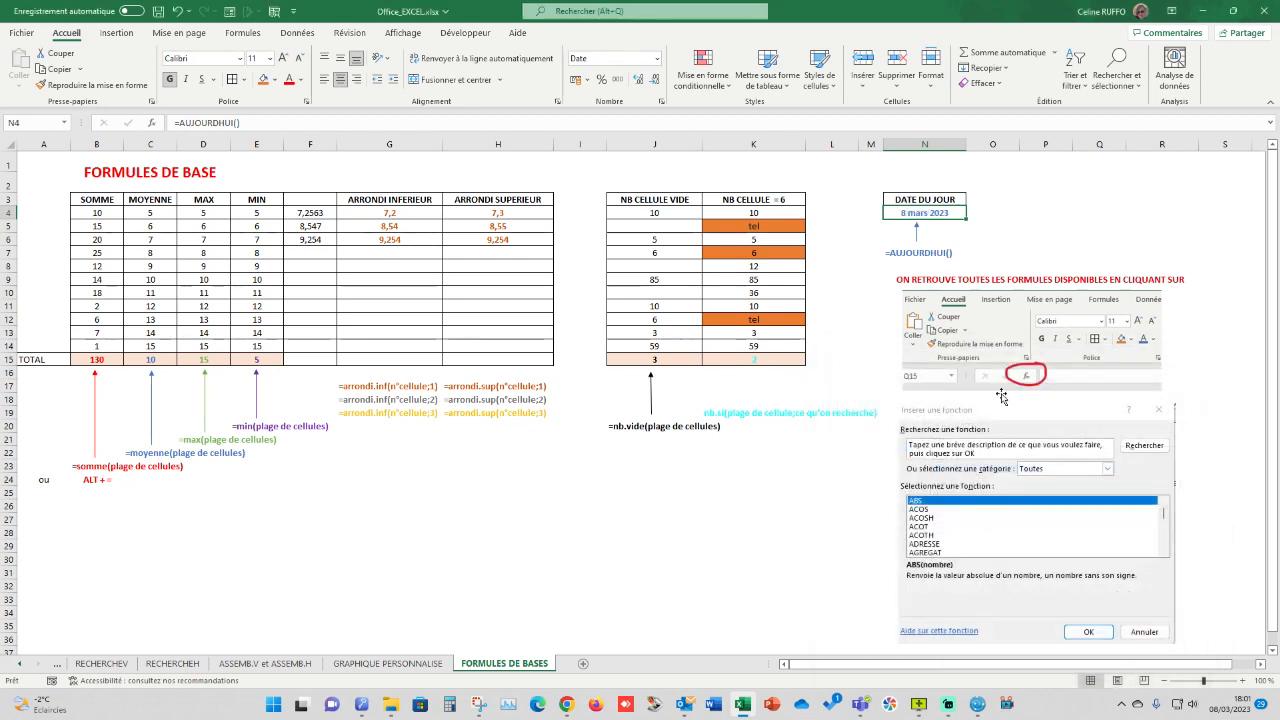